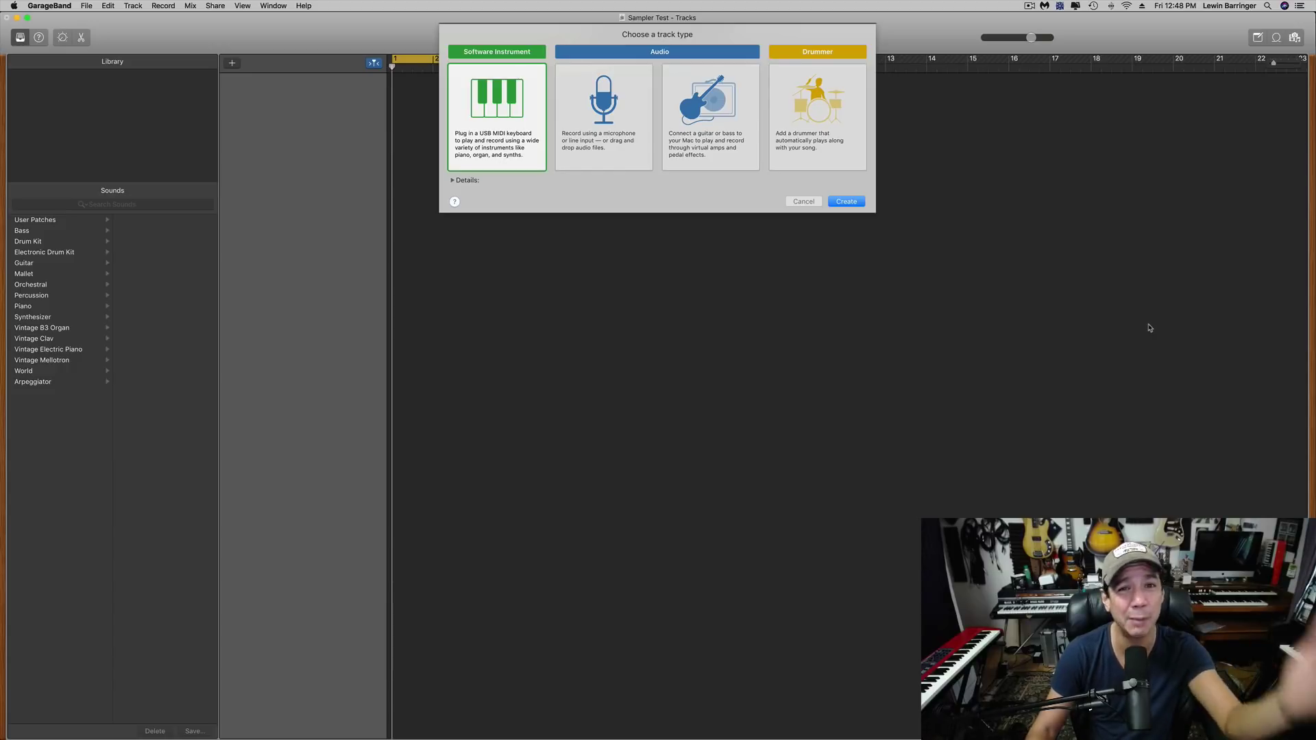
Step: Create a Drummer track with the SoCal (Kyle) beat and play it back once
click(825, 137)
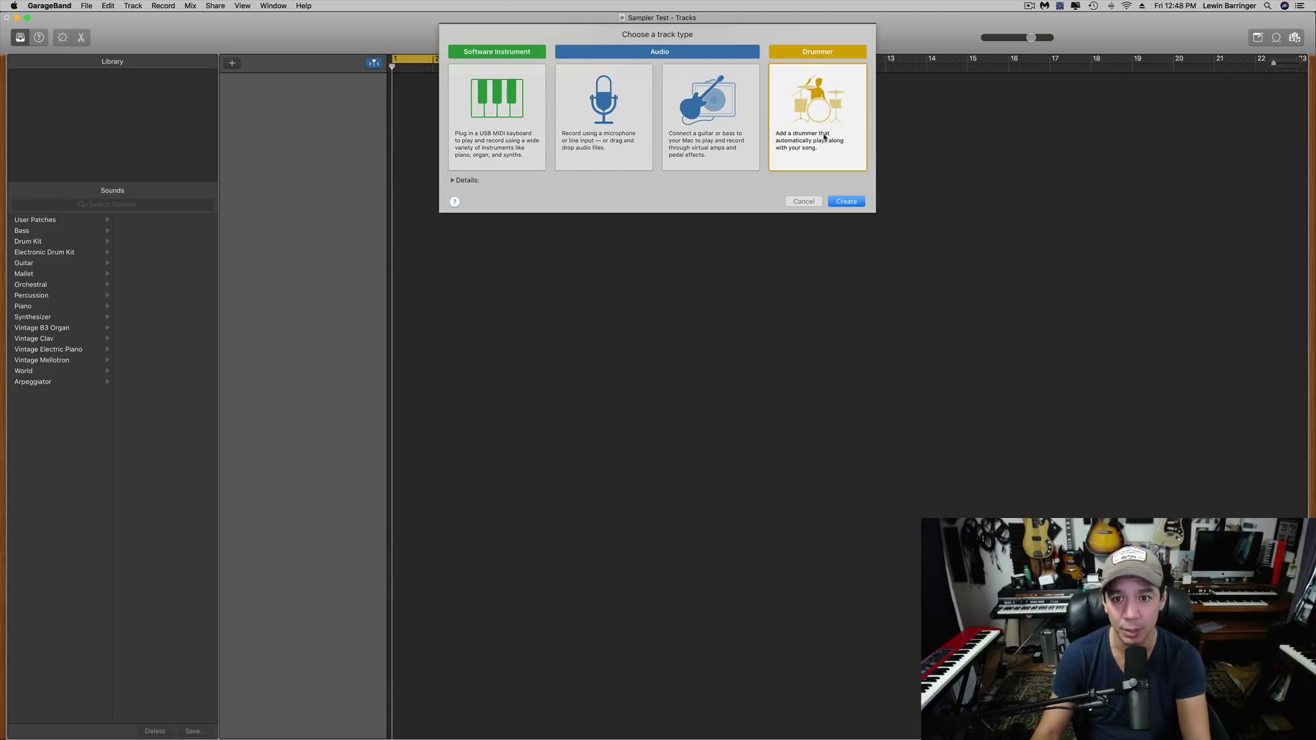
click(848, 202)
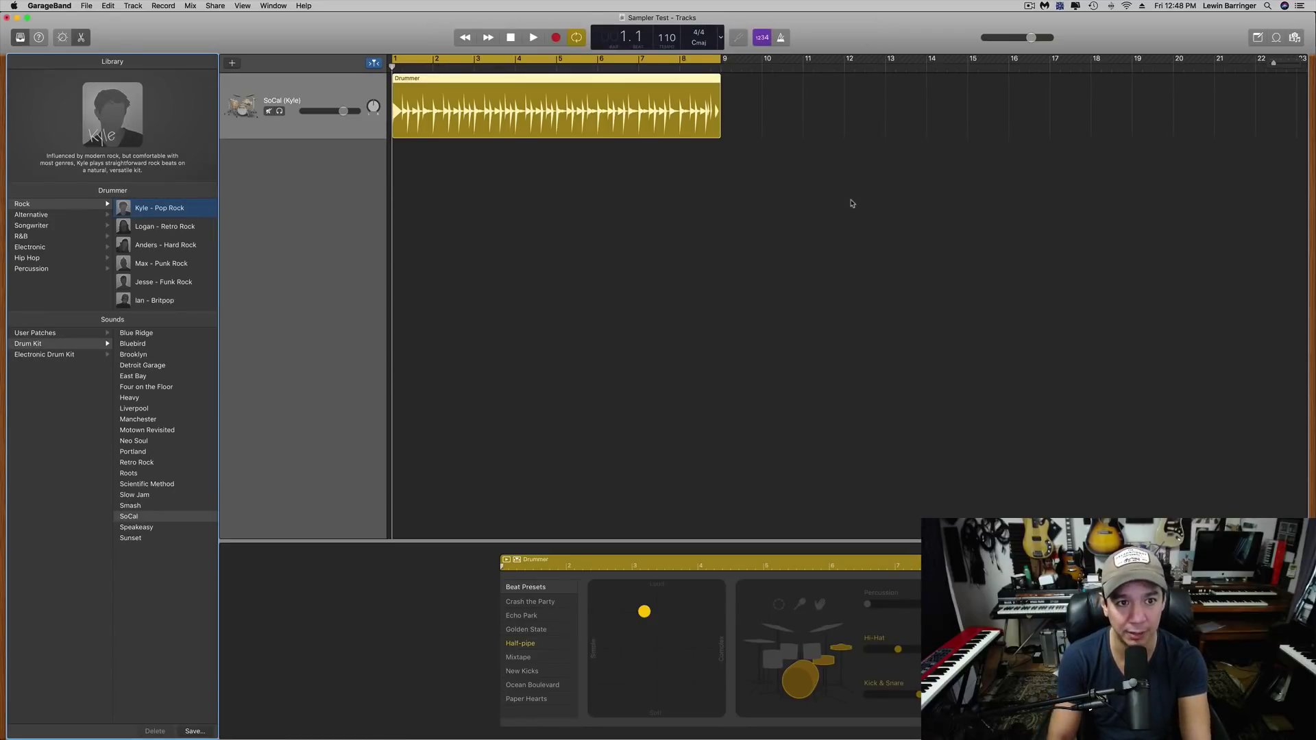
key(space)
key(space)
key(Return)
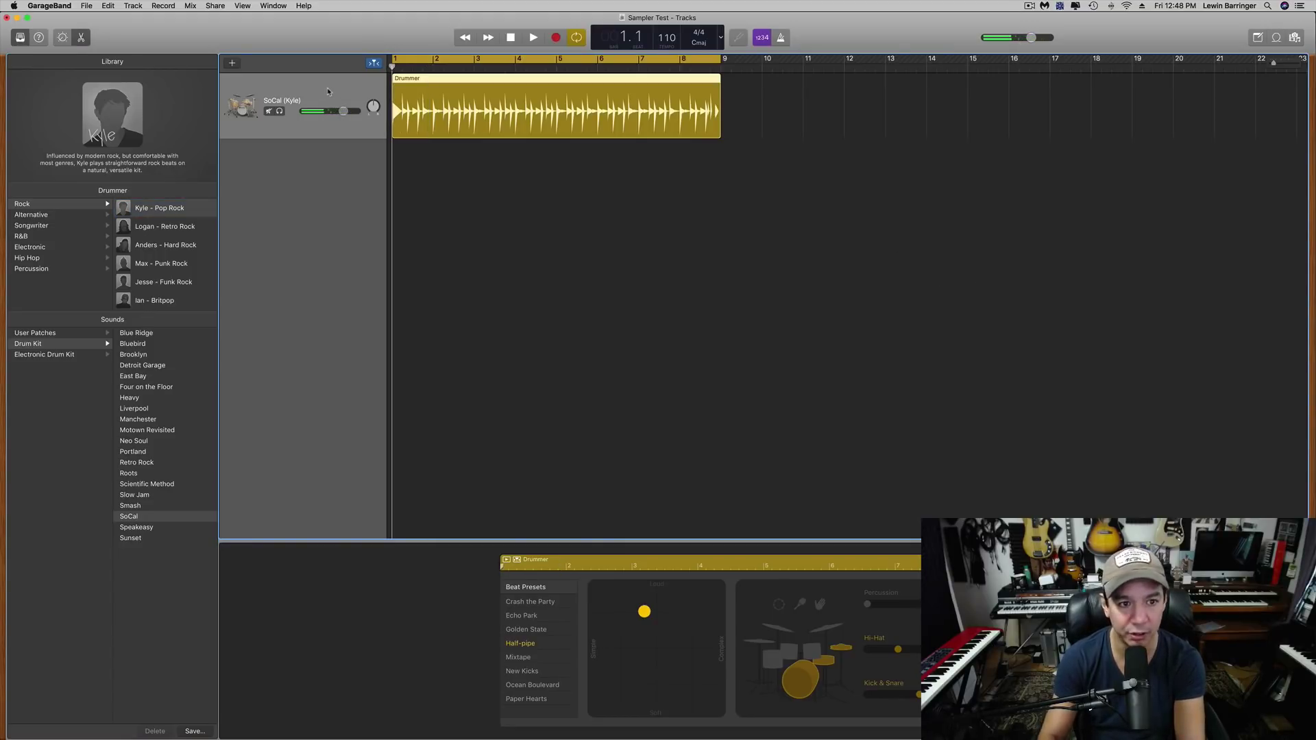
Step: Add a new software instrument track and set its sound to Drum Kit > SoCal
click(232, 64)
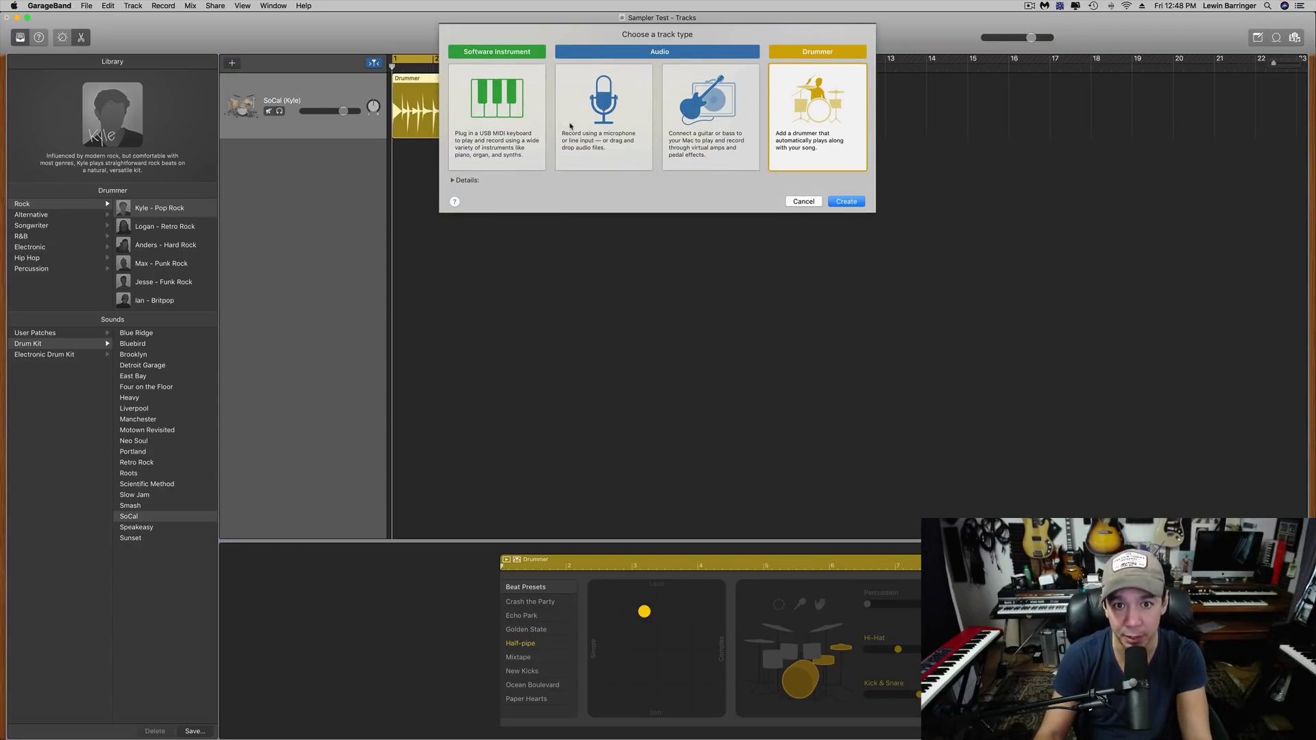
click(497, 113)
click(844, 201)
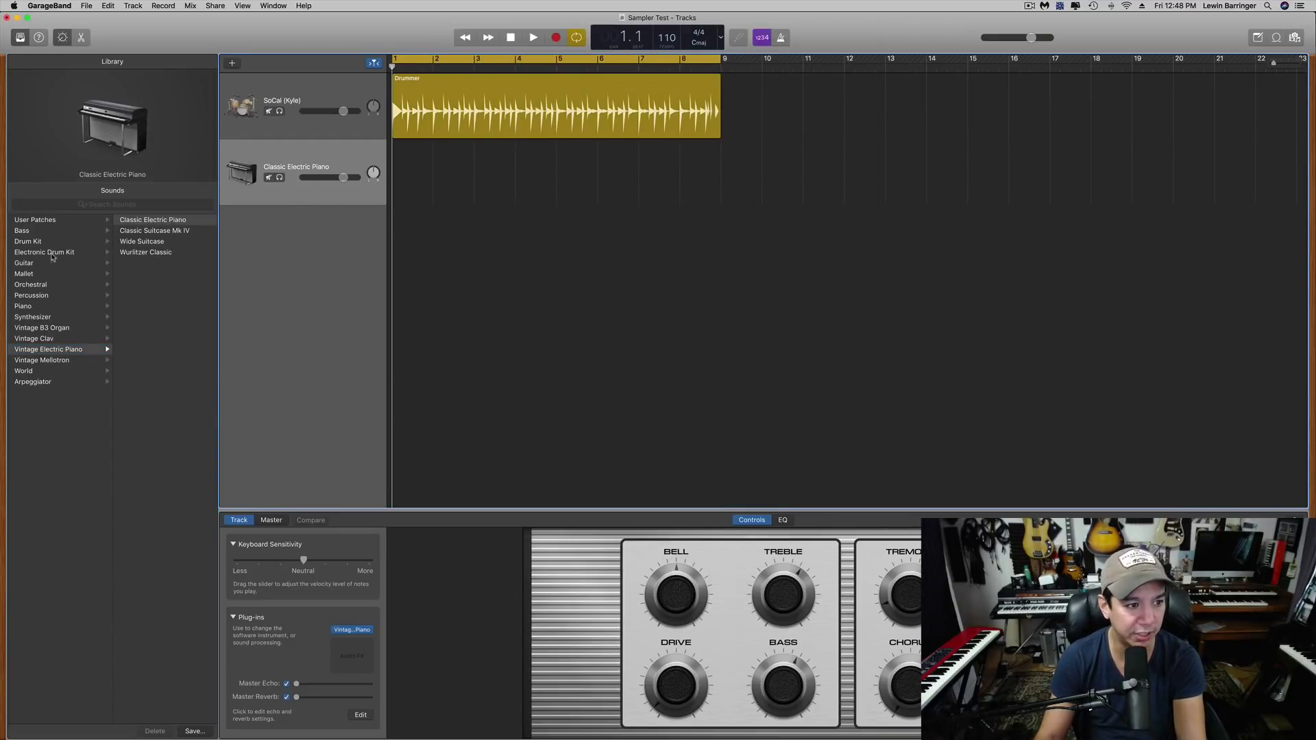
click(49, 243)
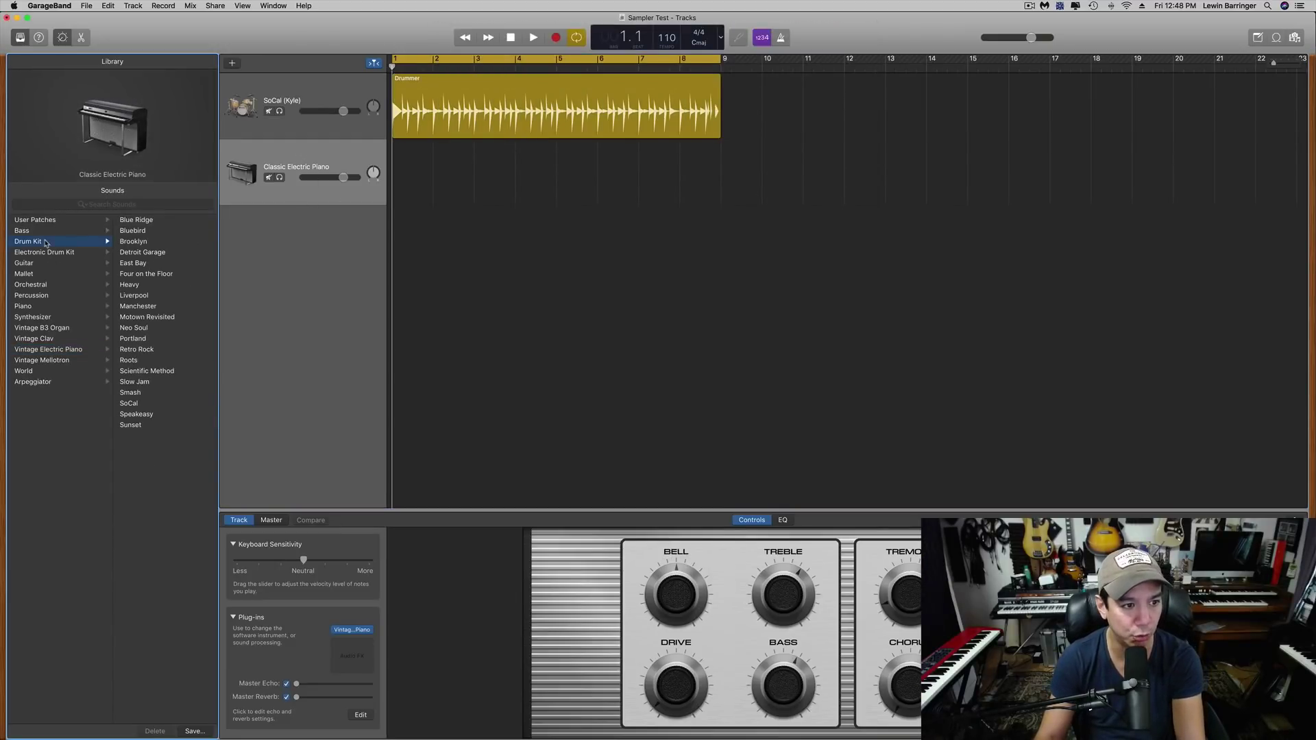
click(148, 405)
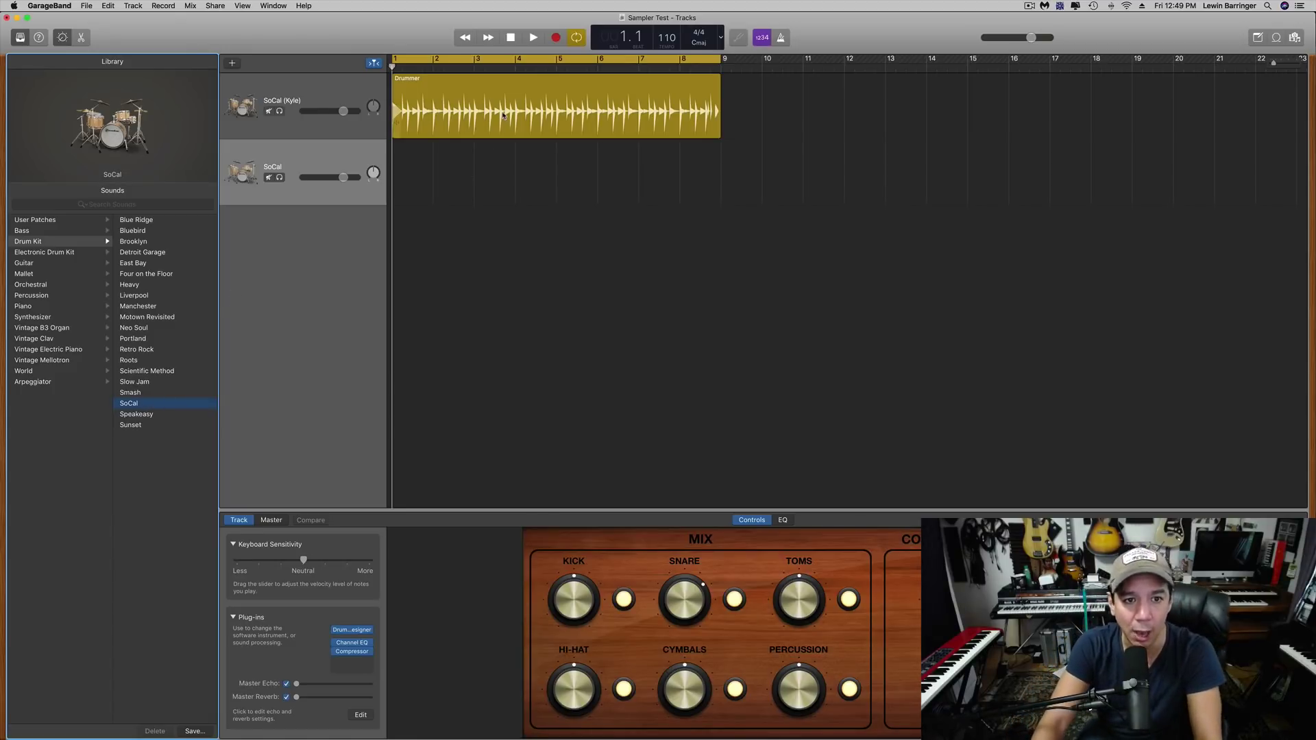
click(504, 114)
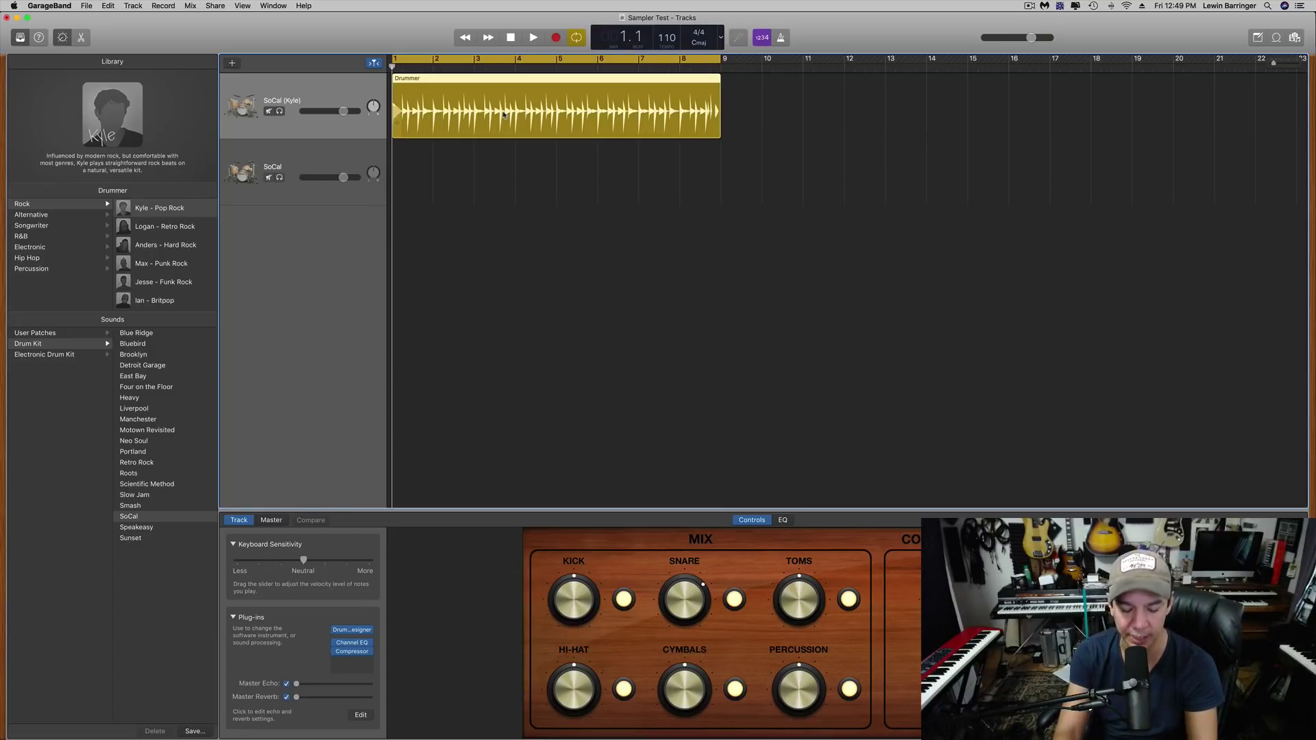
Step: Paste the Drummer region onto the SoCal track, mute SoCal (Kyle), and play the MIDI version
key(Down)
key(super+v)
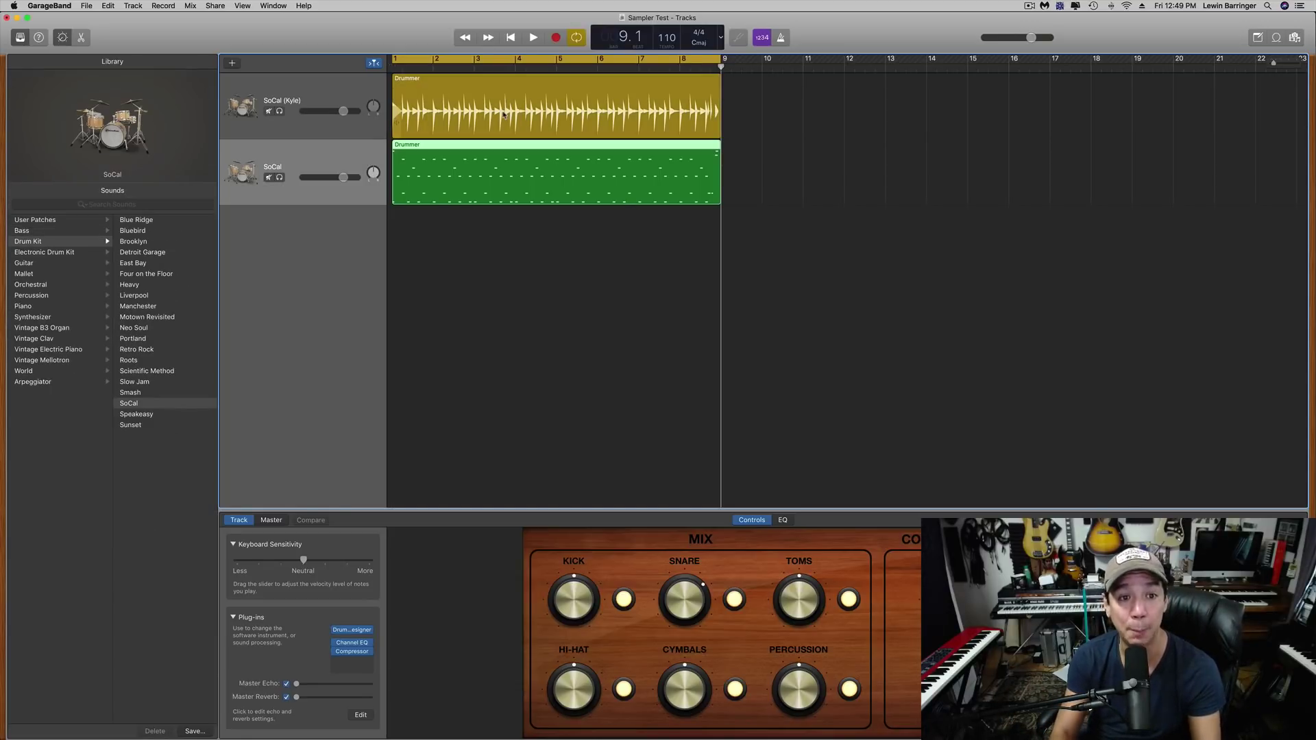
click(268, 111)
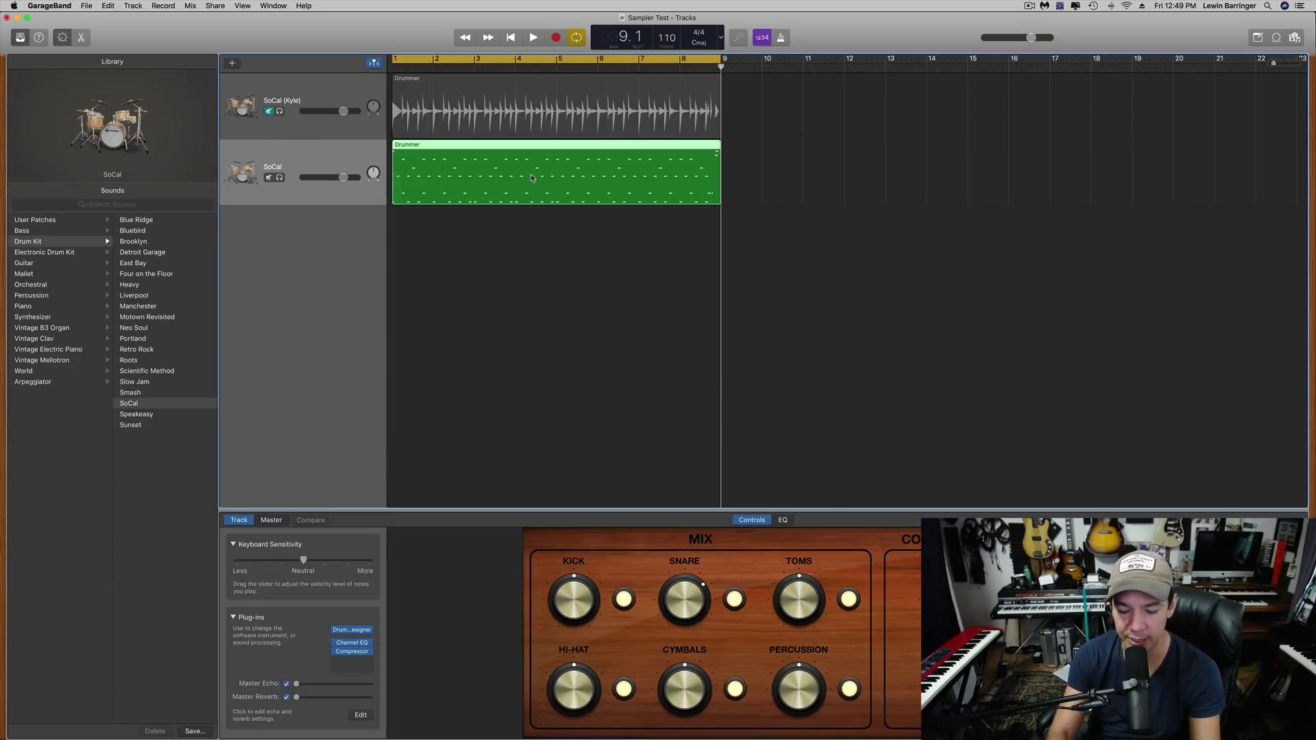
key(space)
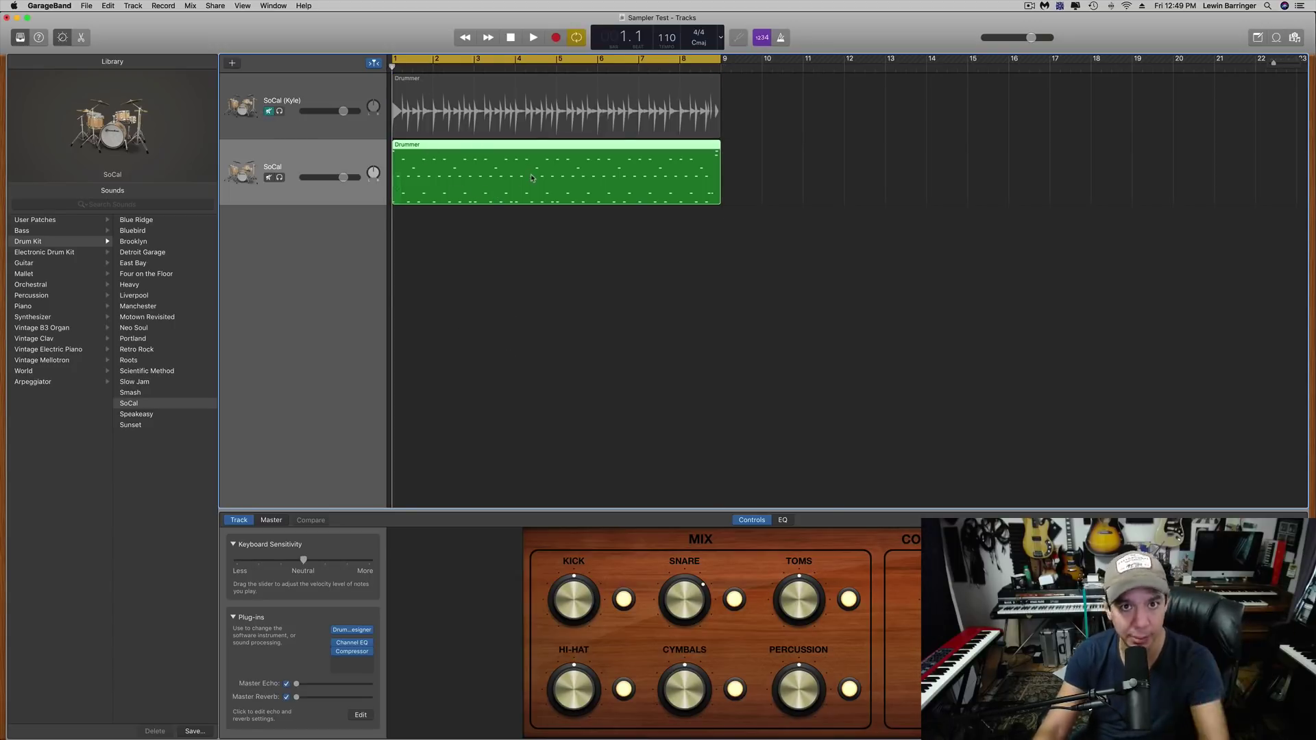
key(space)
key(space)
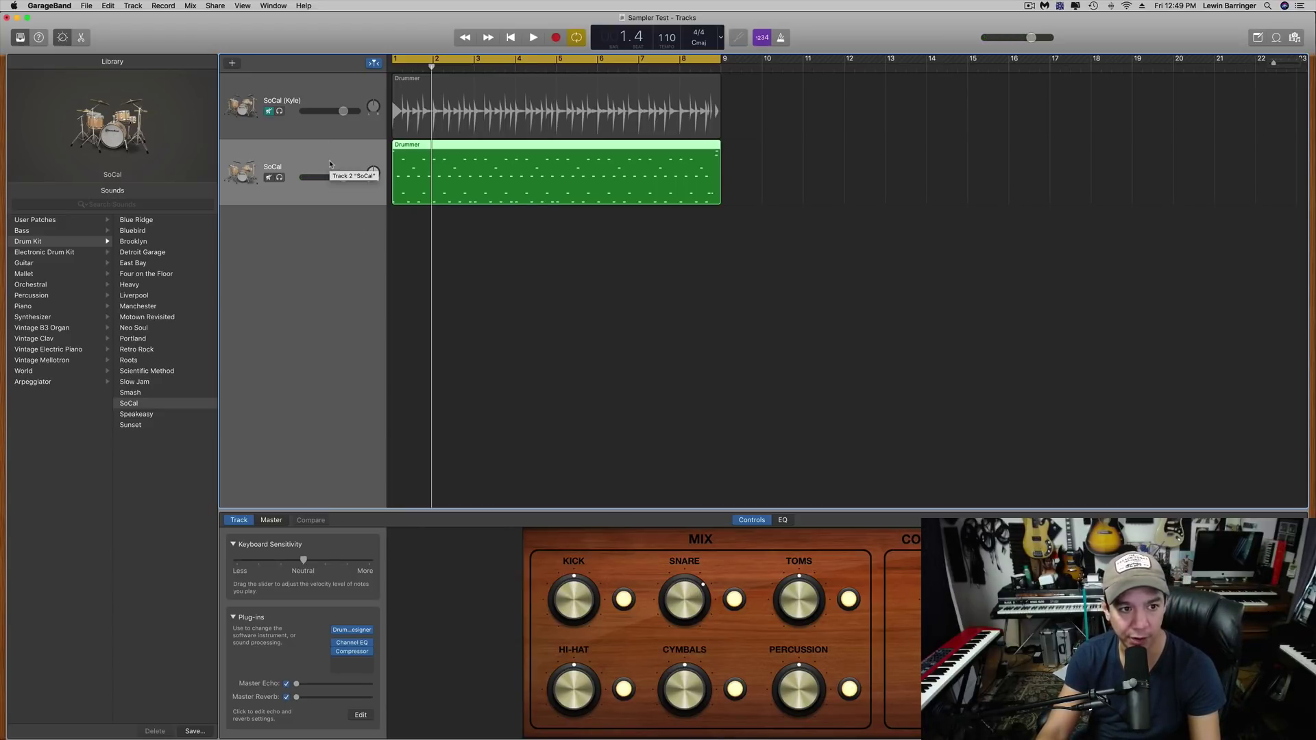
Step: Duplicate the SoCal track twice, giving three SoCal instrument tracks
key(super+d)
key(super+d)
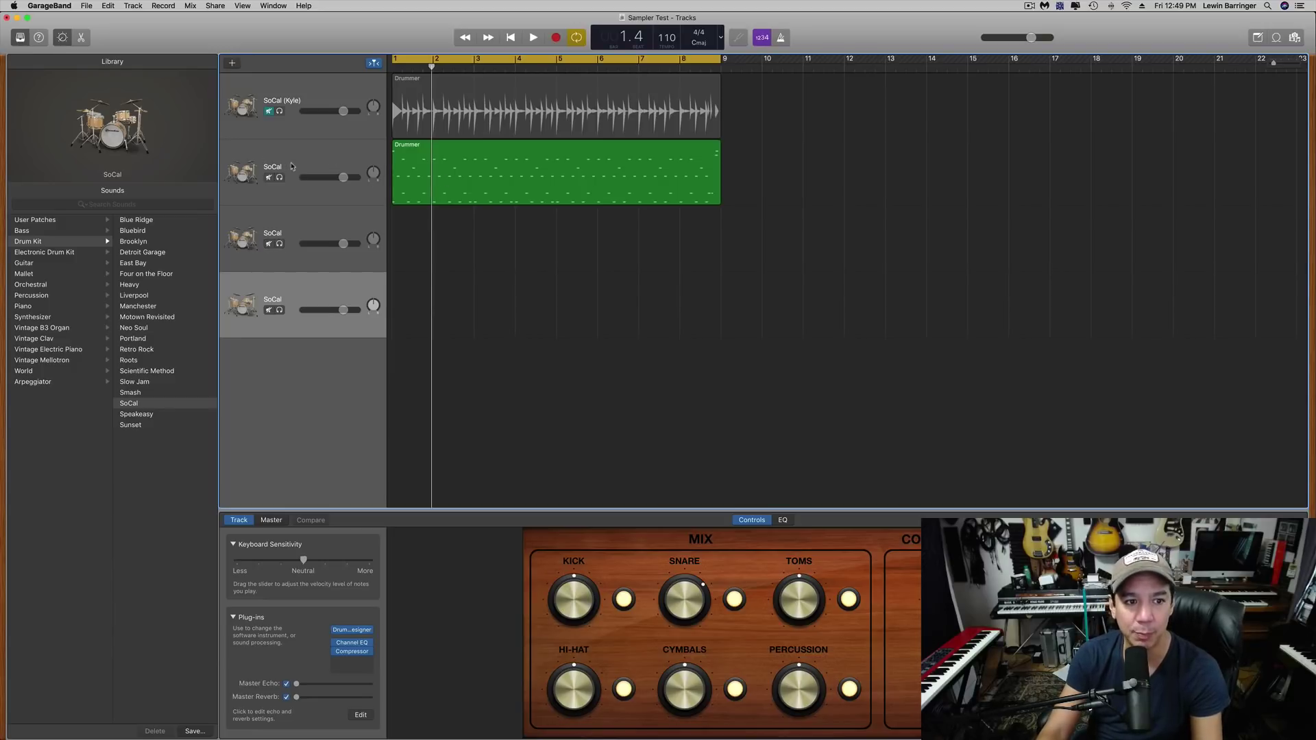
click(291, 165)
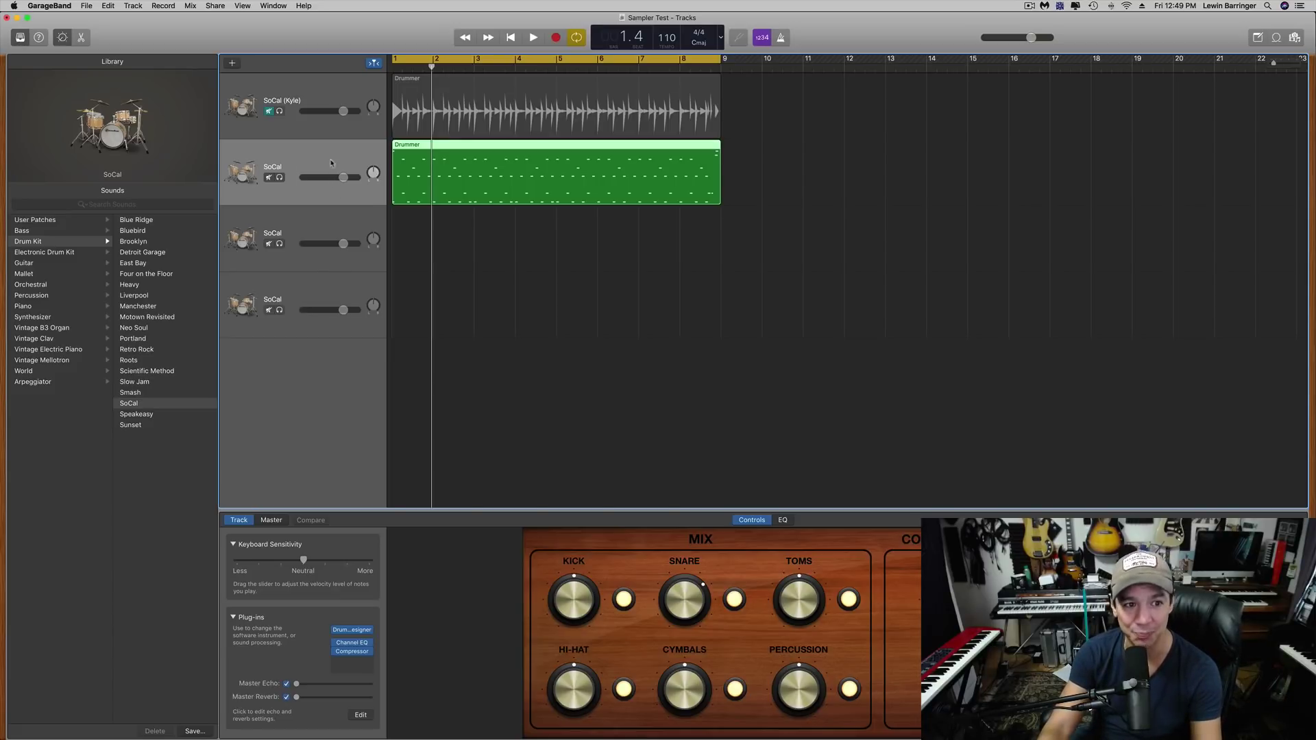
Step: Show the drum region in the Piano Roll and trial-select notes on the C1 rows
click(81, 38)
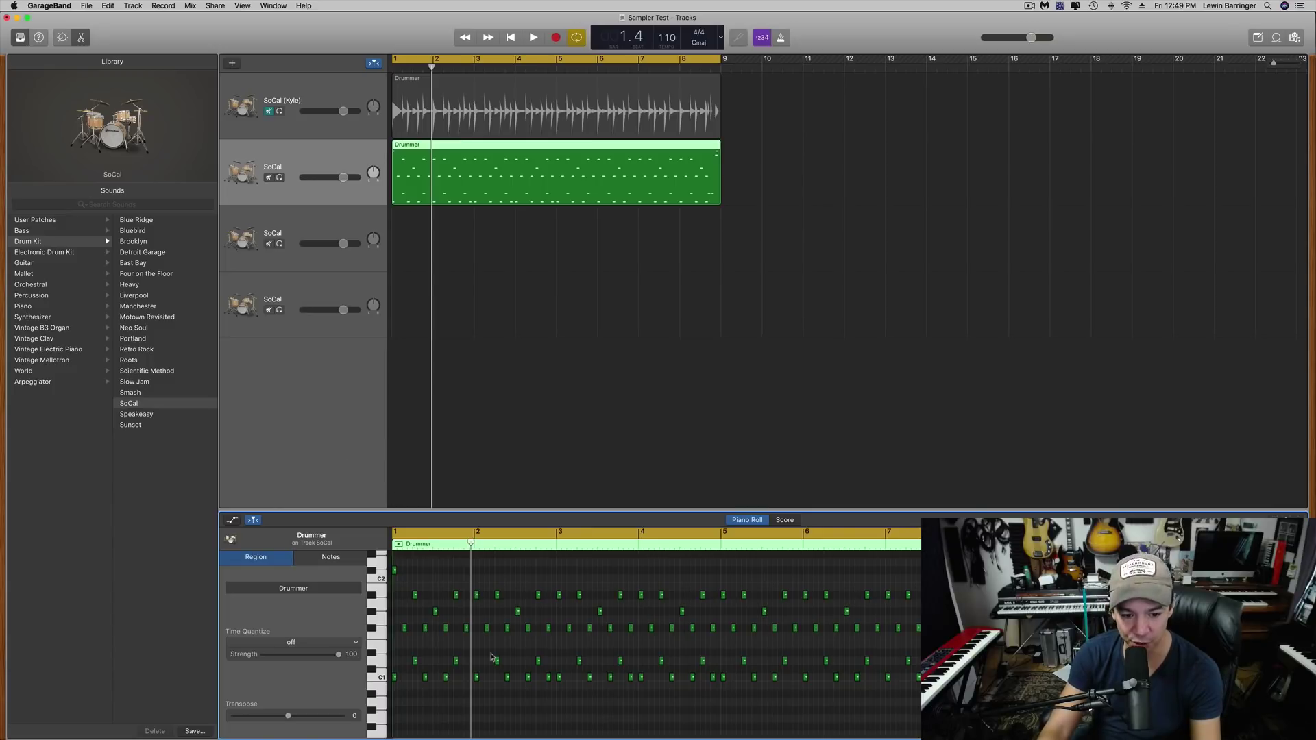
mouse_move(497, 667)
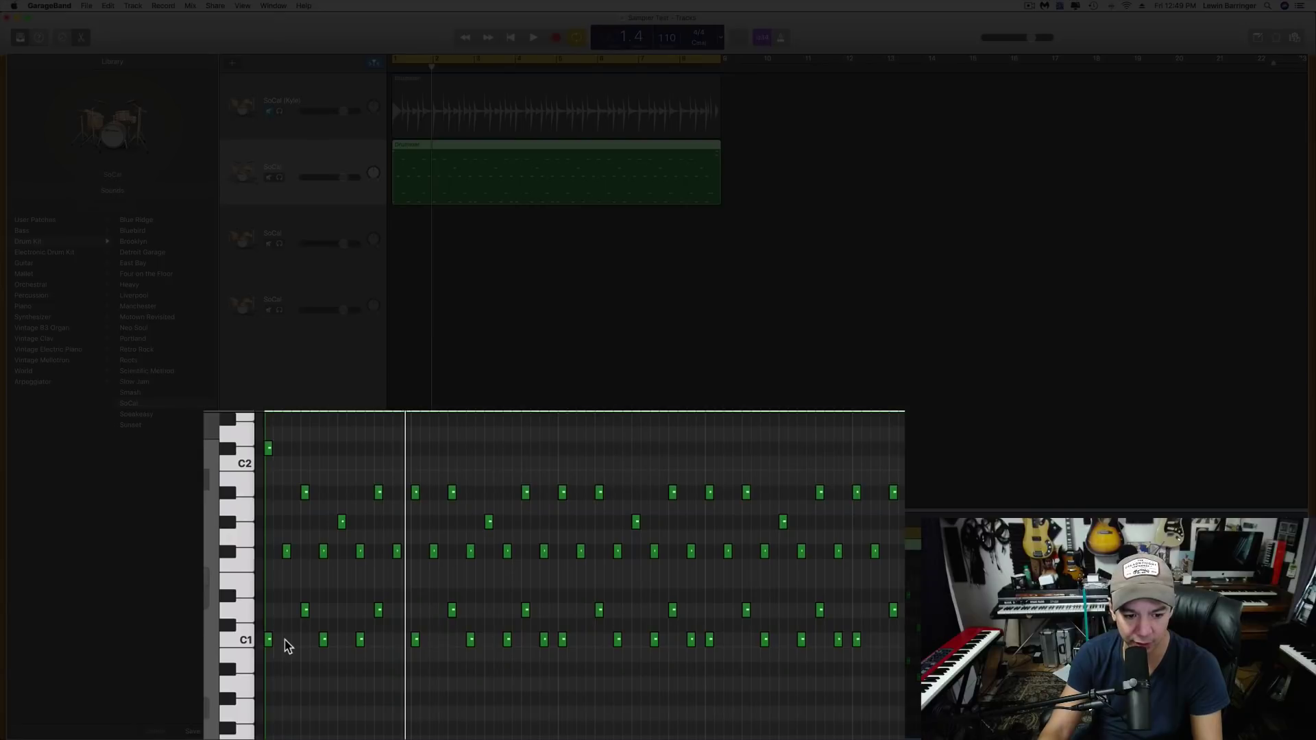
drag(287, 647, 785, 653)
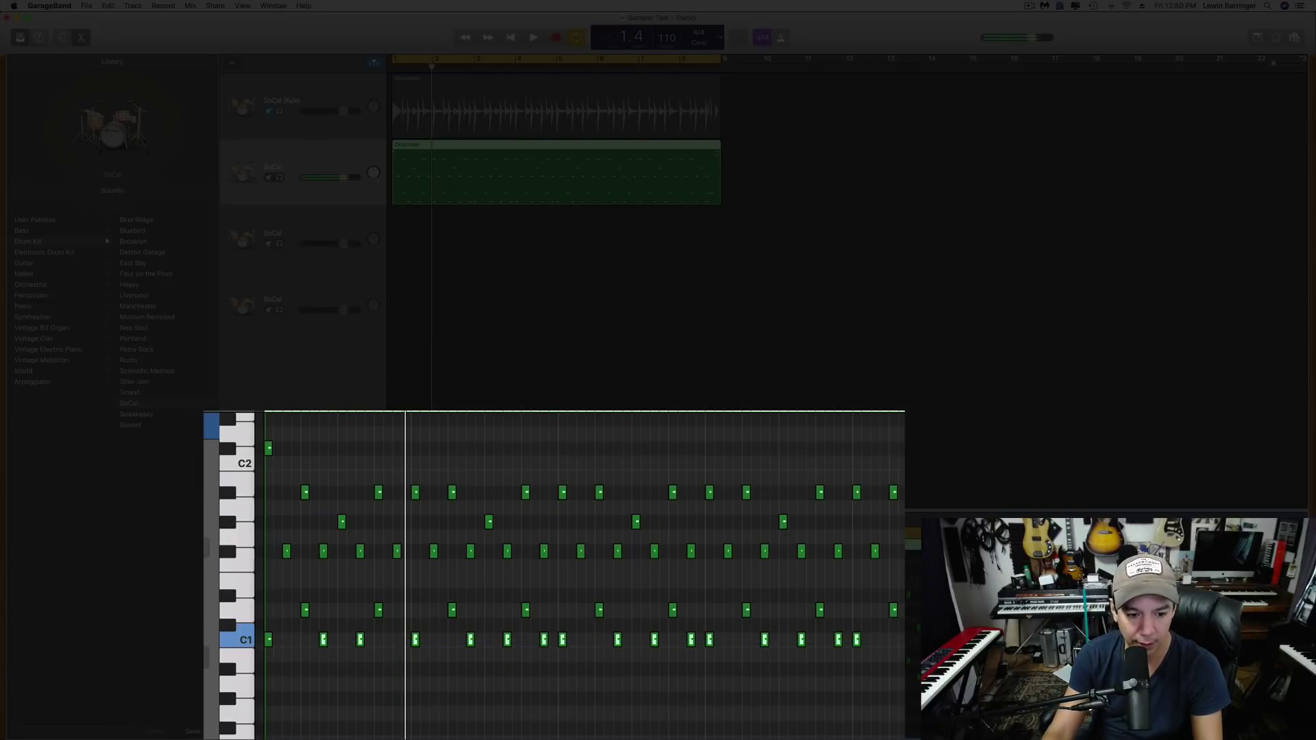
drag(294, 611, 902, 613)
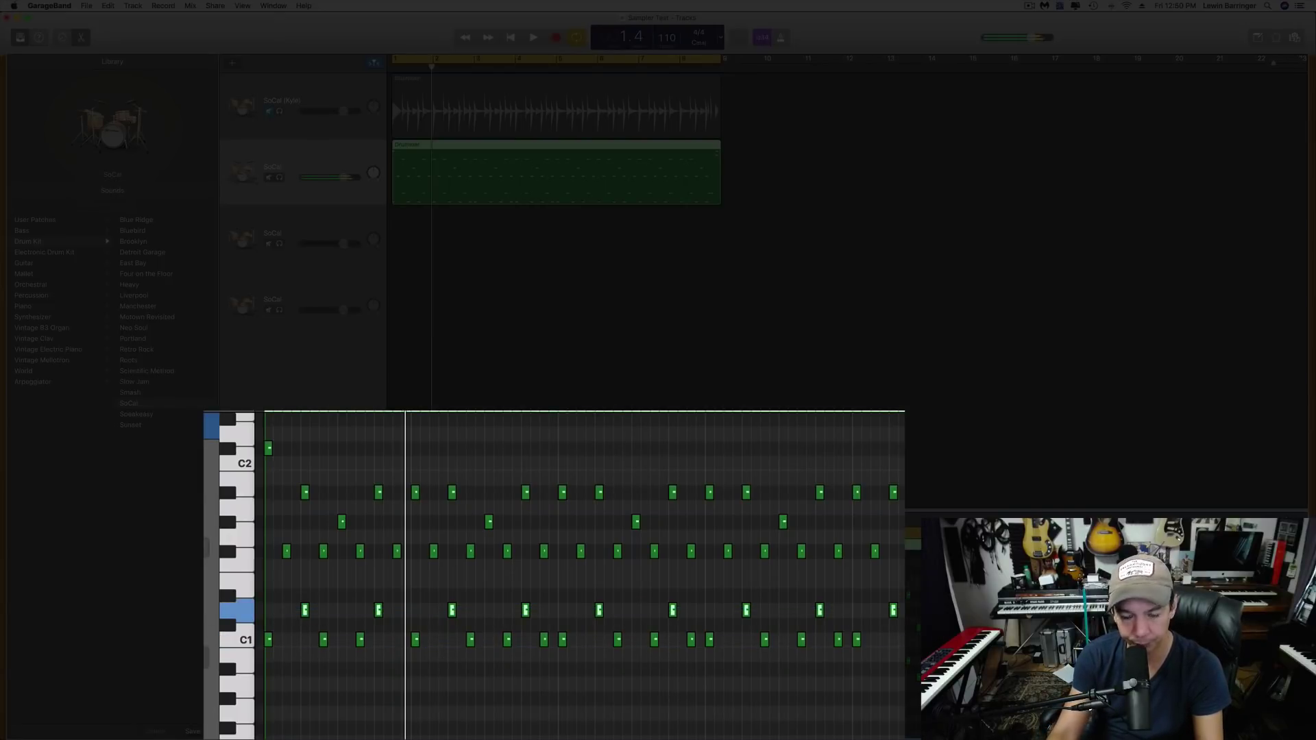
click(604, 716)
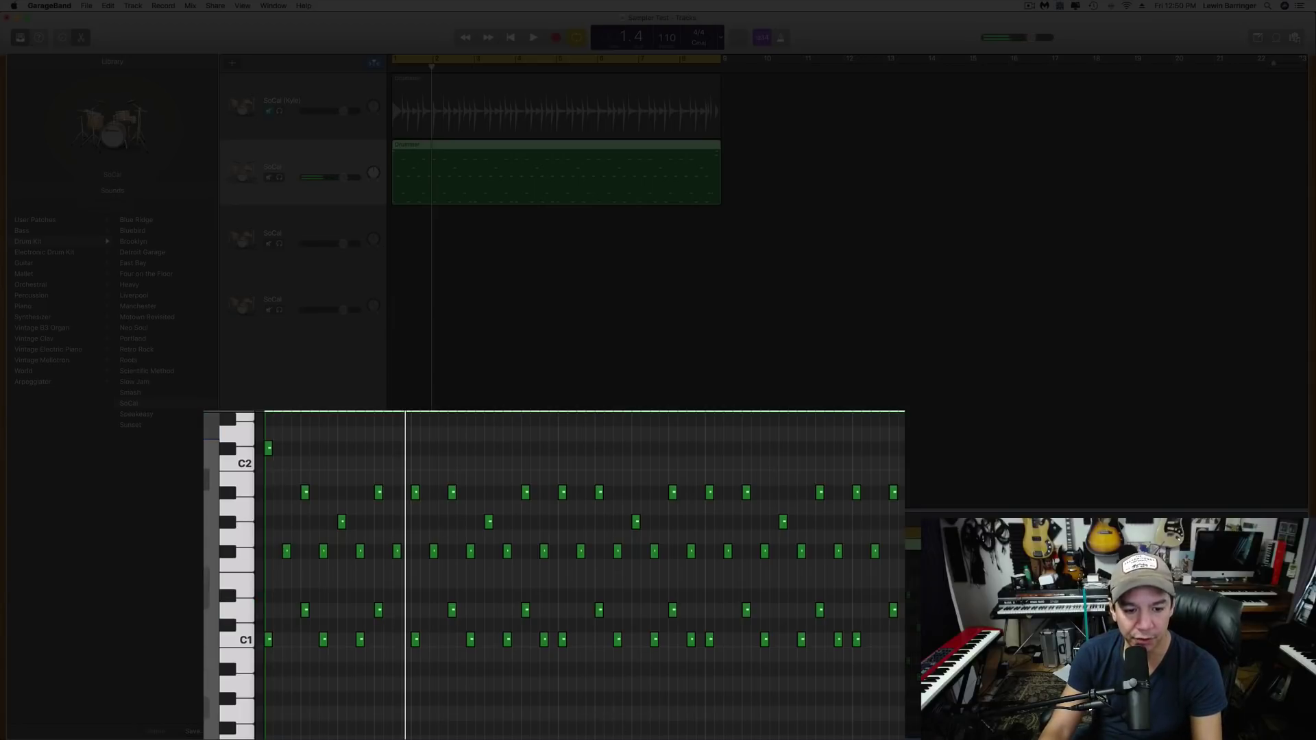
Step: Play the drum part from the start and select all 27 C1 kick notes
key(Return)
key(space)
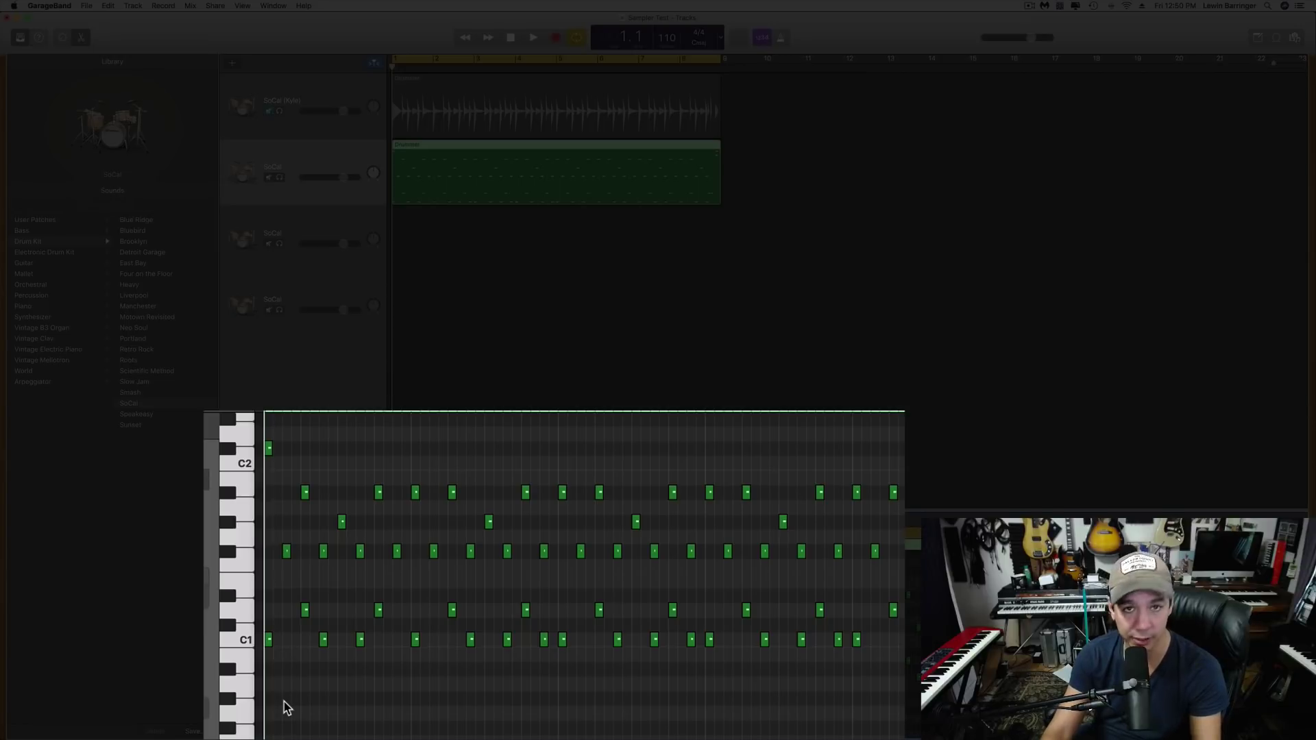
click(242, 639)
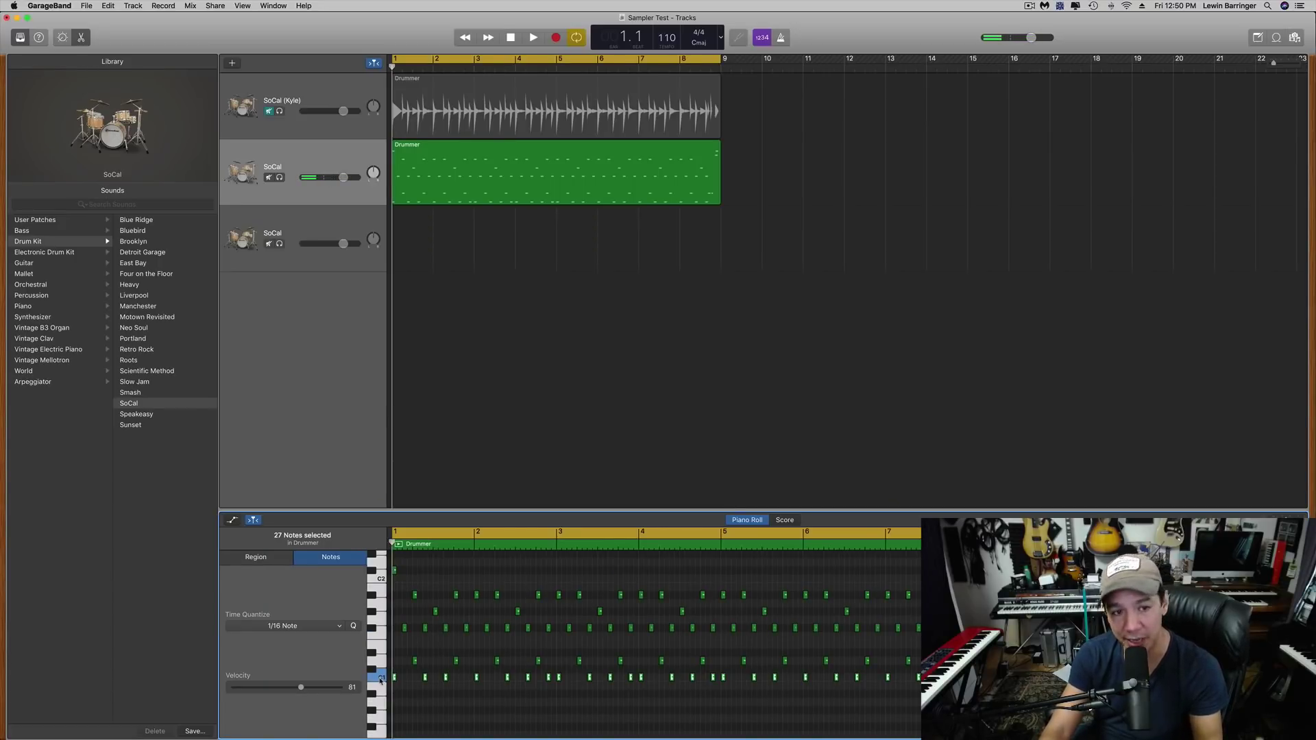
Step: Paste the 27 kick notes into their own MIDI region on the third SoCal track
click(381, 679)
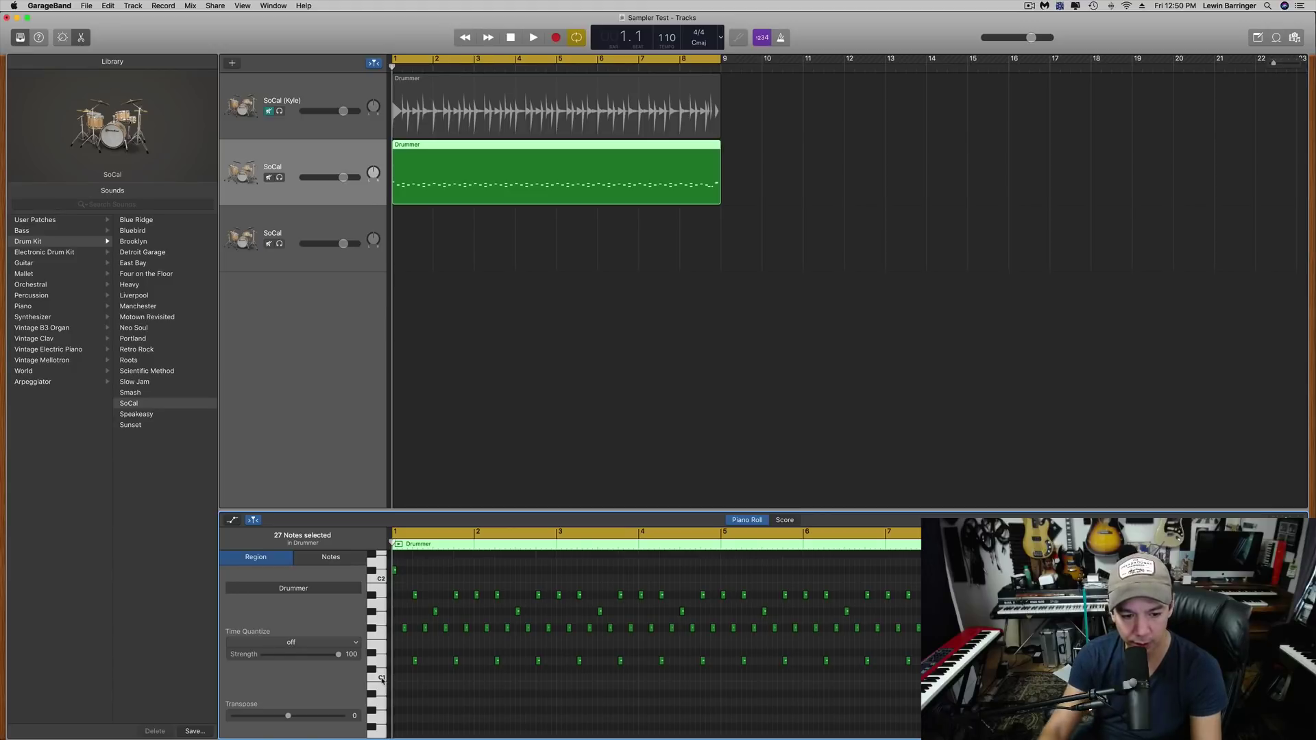
click(304, 227)
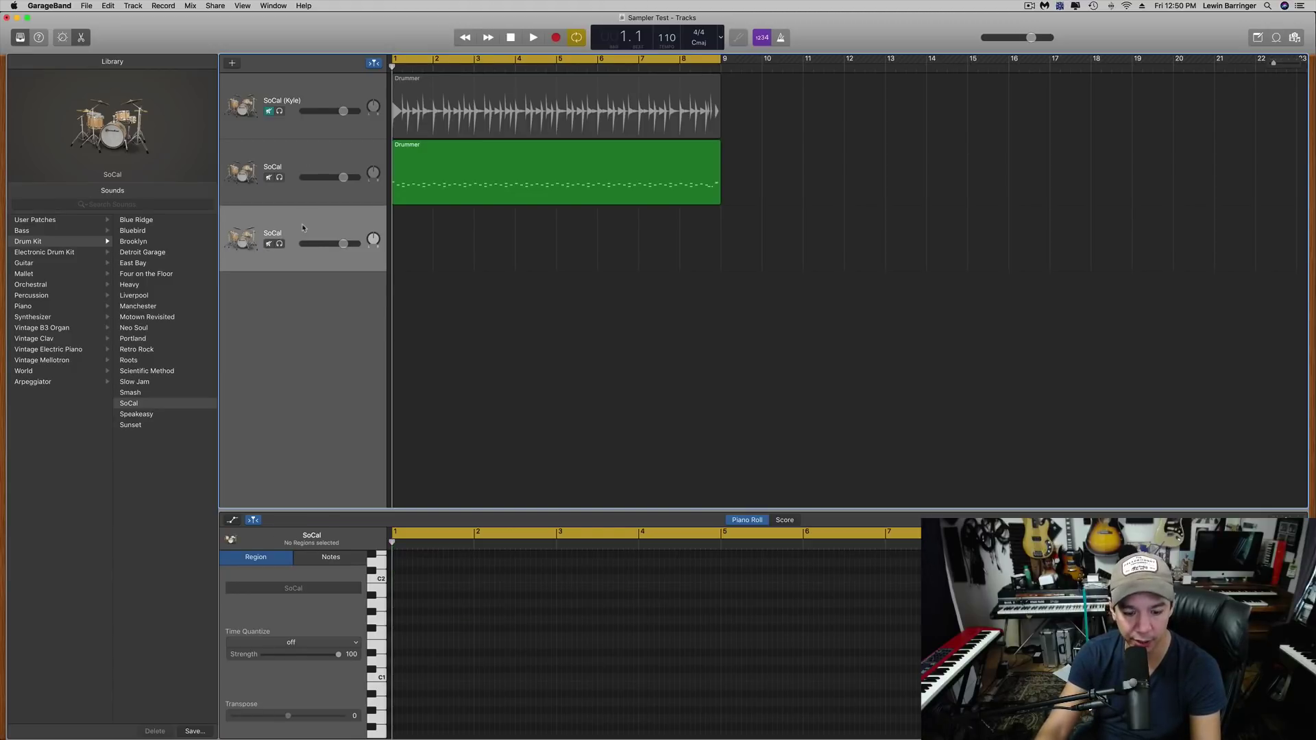
key(super+v)
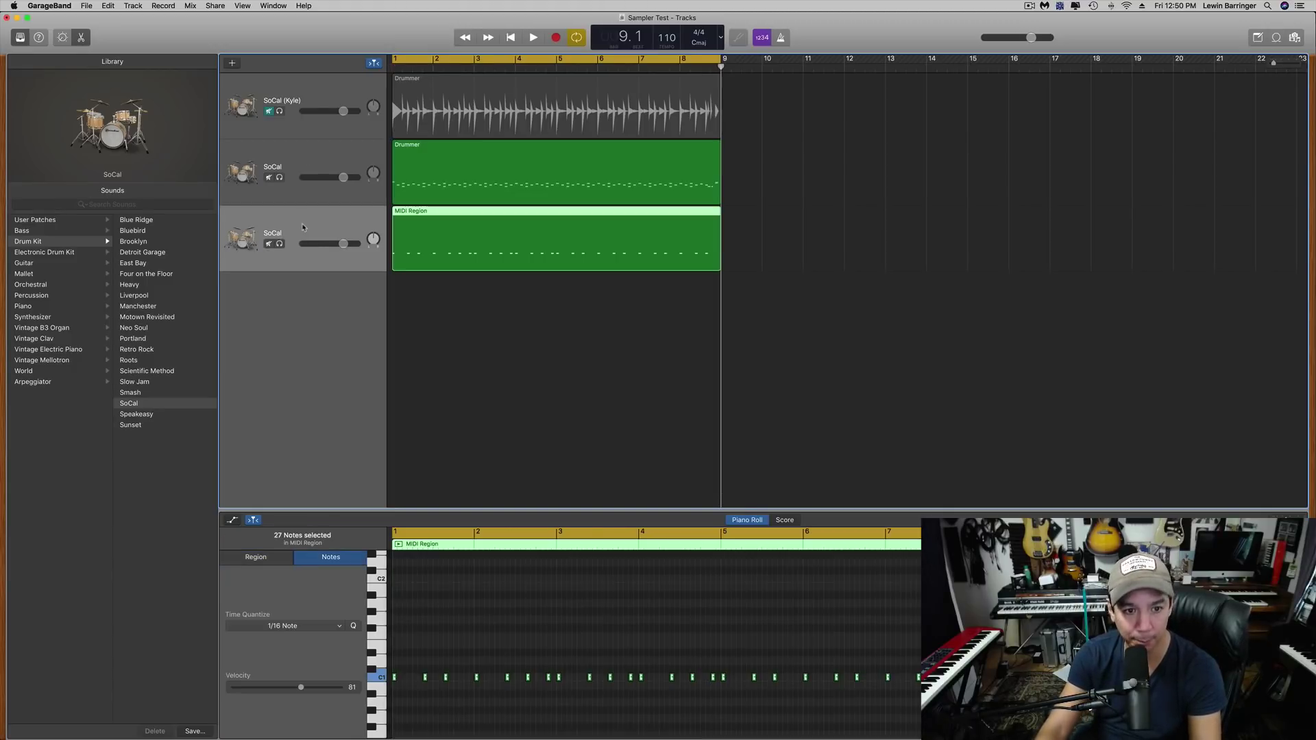
Step: Mute the second track to hear the kick-only track, then unmute it
click(270, 178)
key(space)
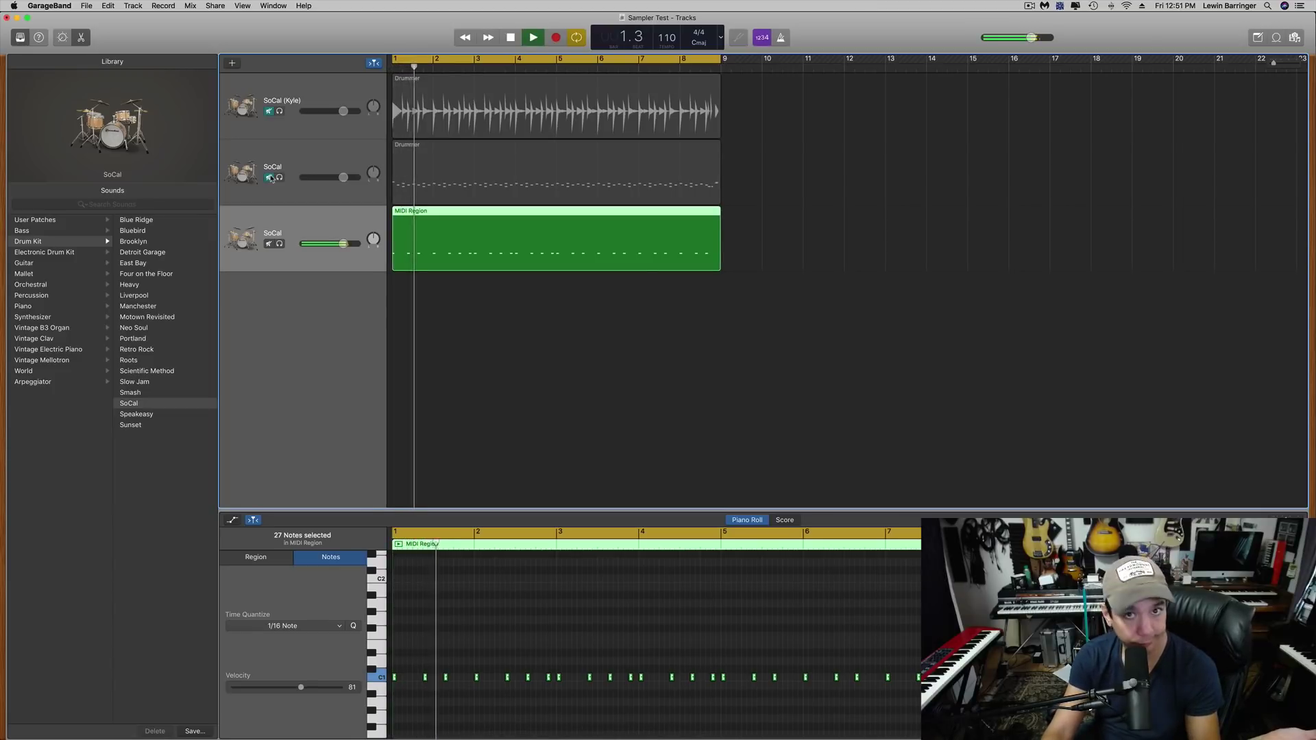
key(space)
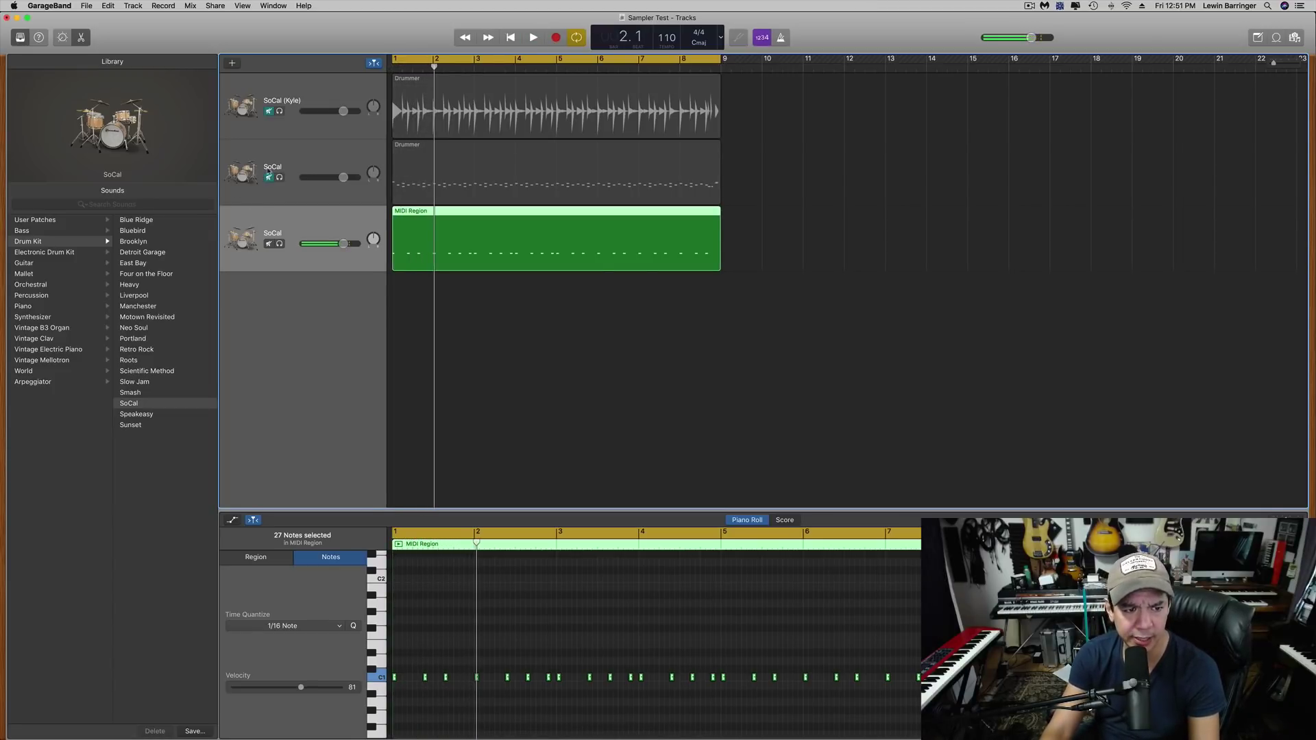
click(270, 178)
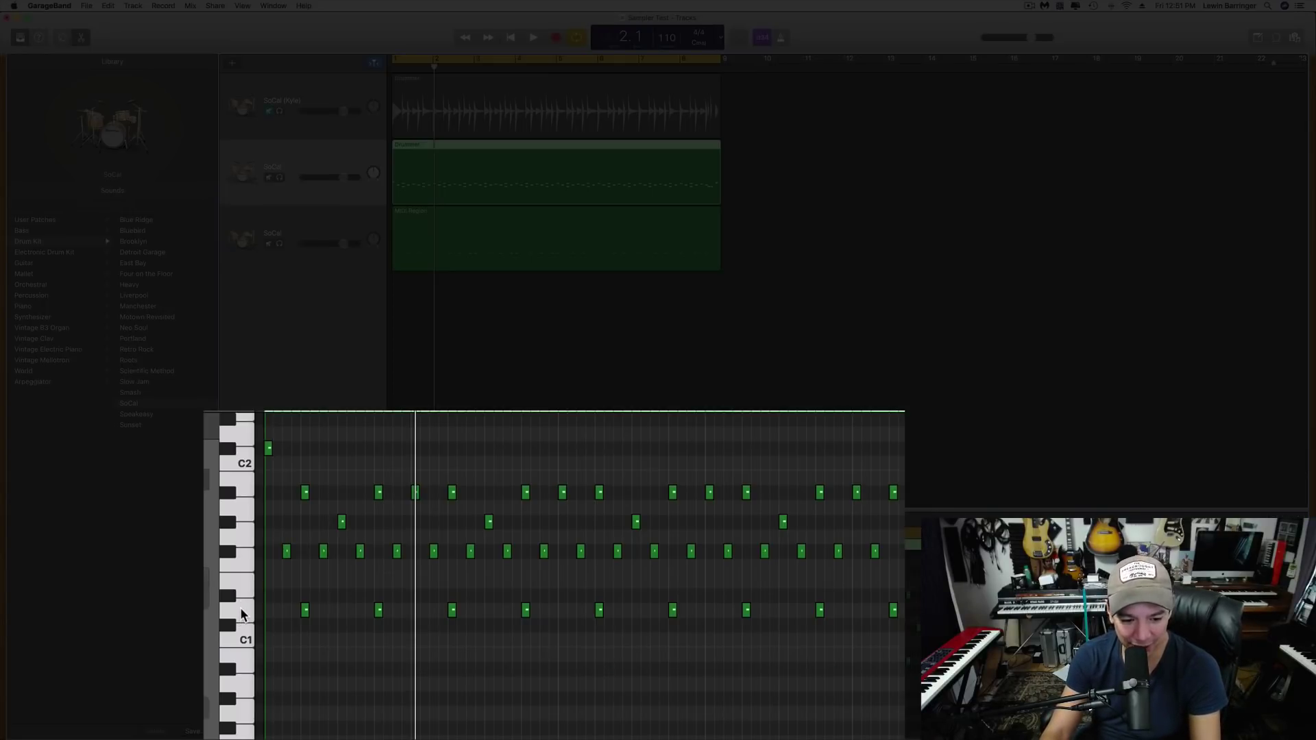
Step: Select the nine snare notes, return near bar 1, and add a new empty SoCal track
click(240, 607)
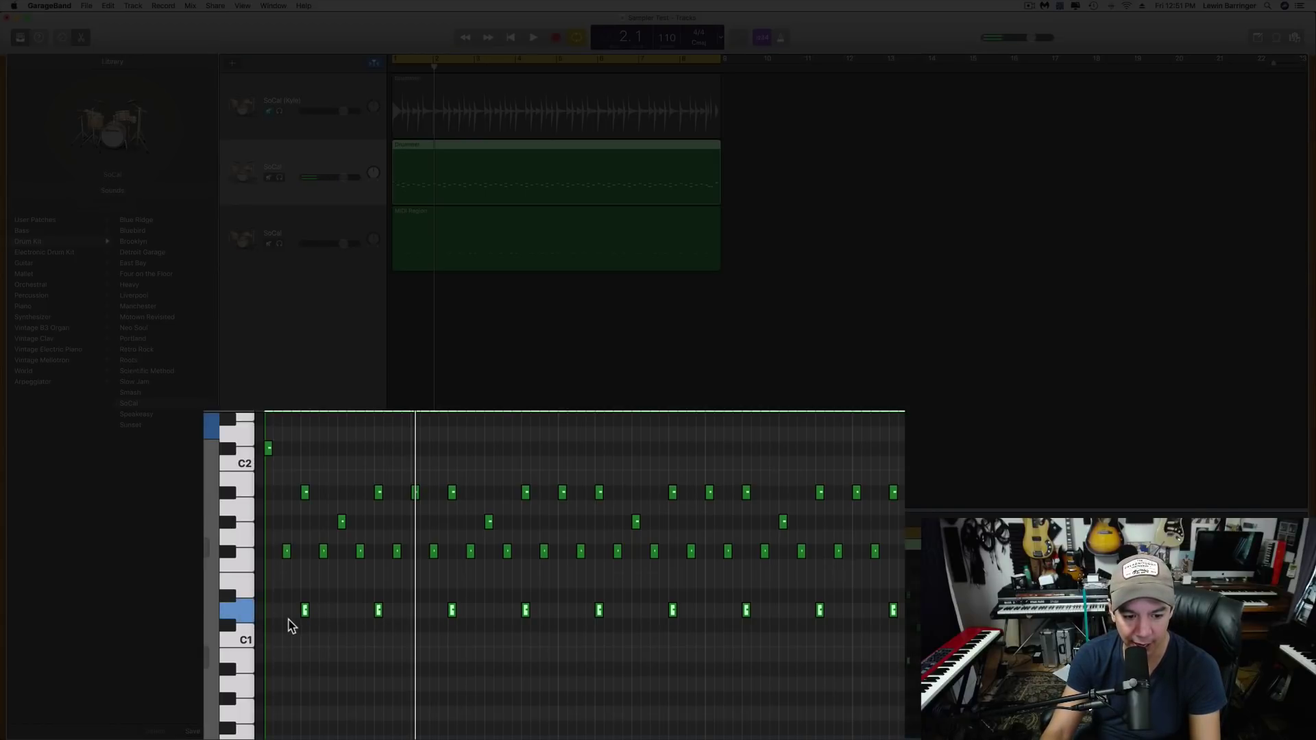
drag(415, 416, 301, 419)
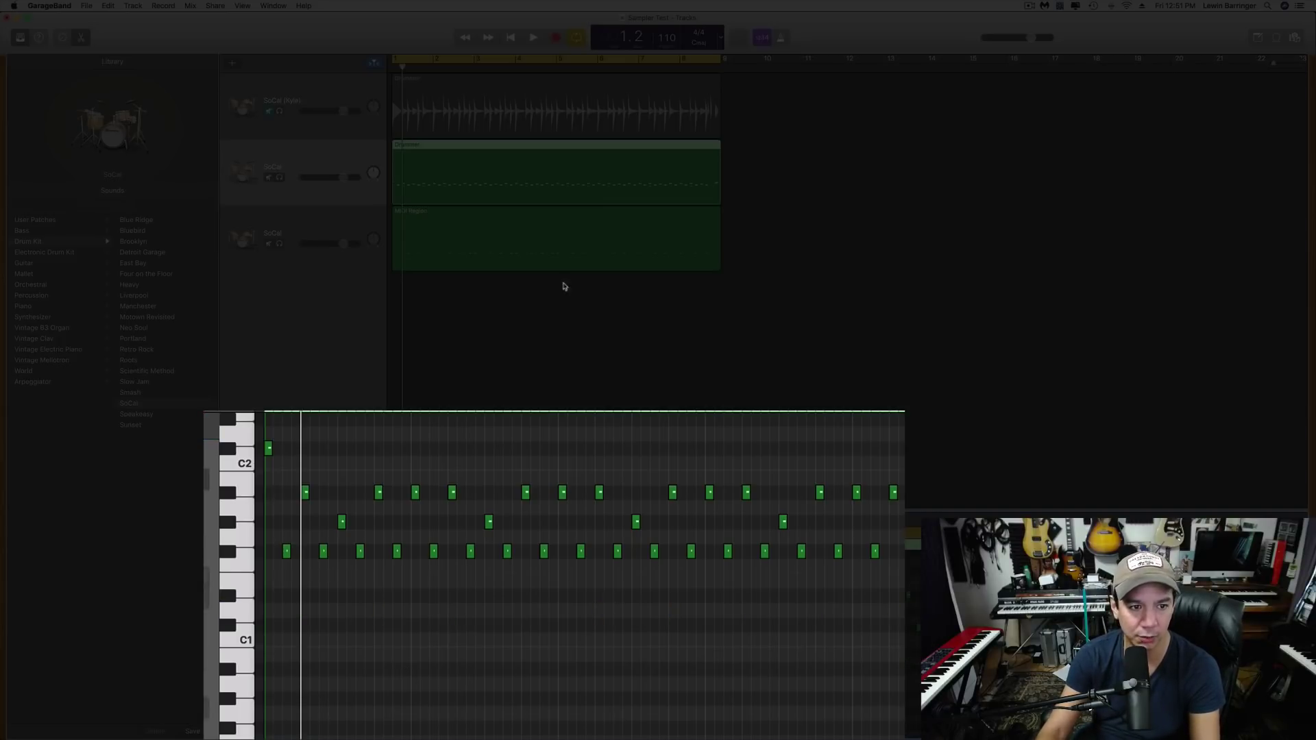
key(super+d)
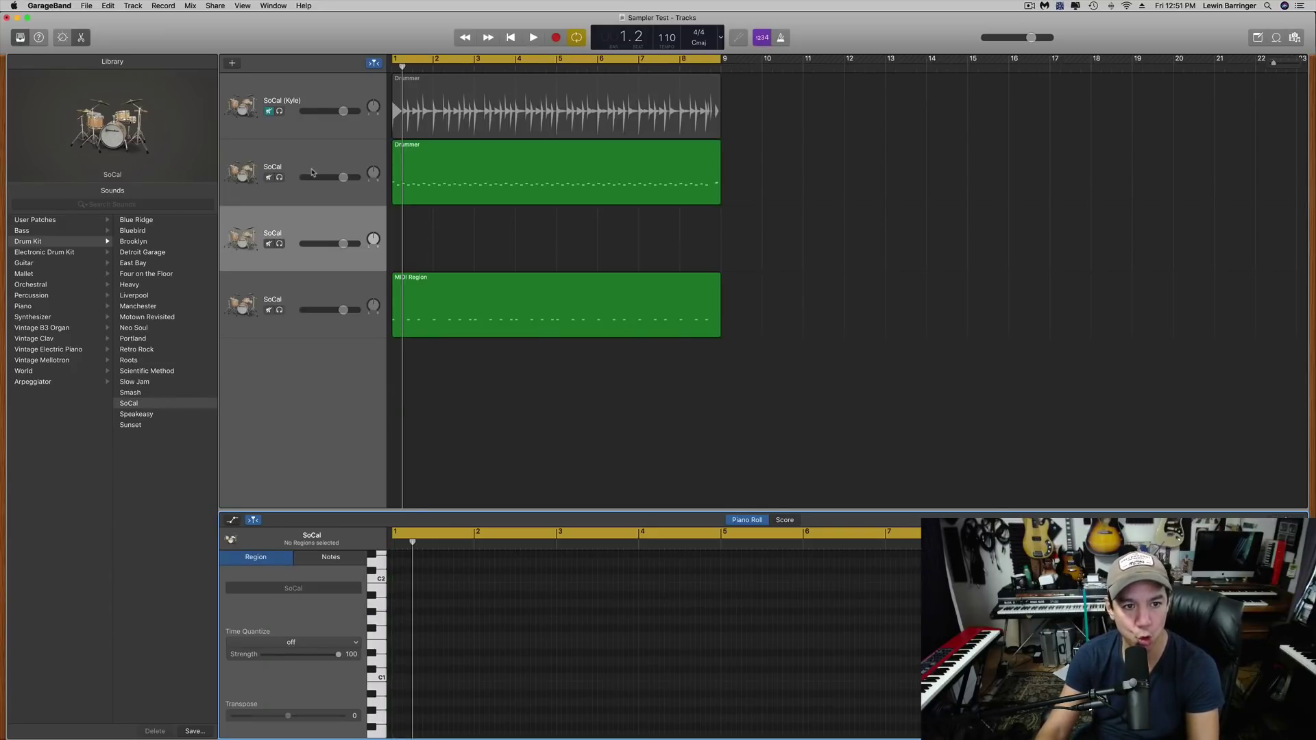
click(336, 228)
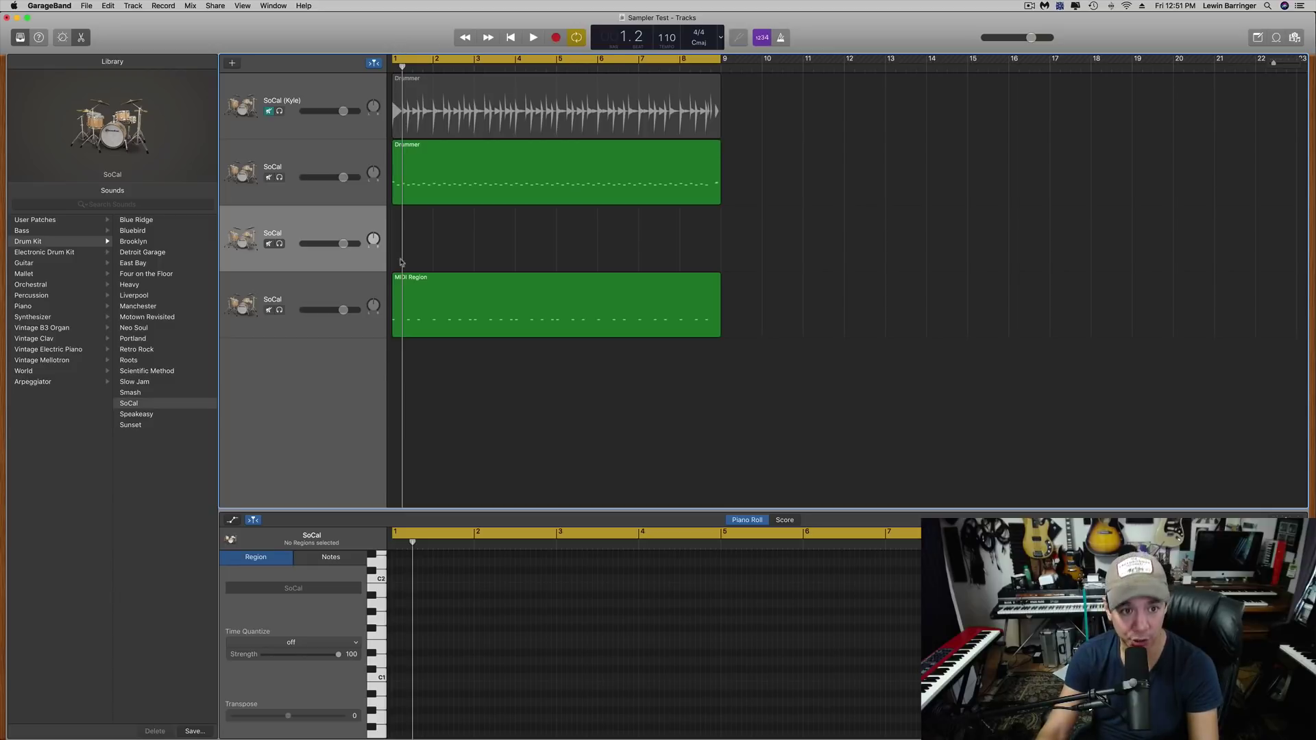
key(super+v)
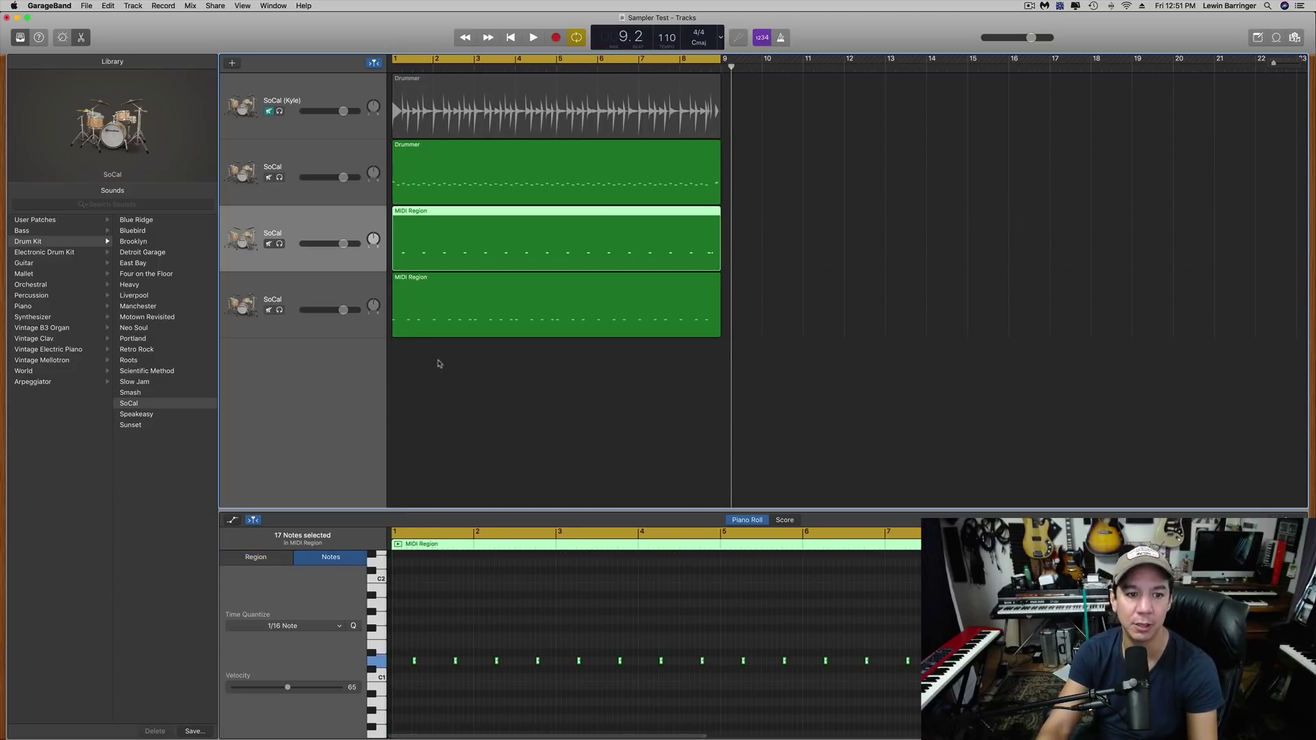
click(332, 158)
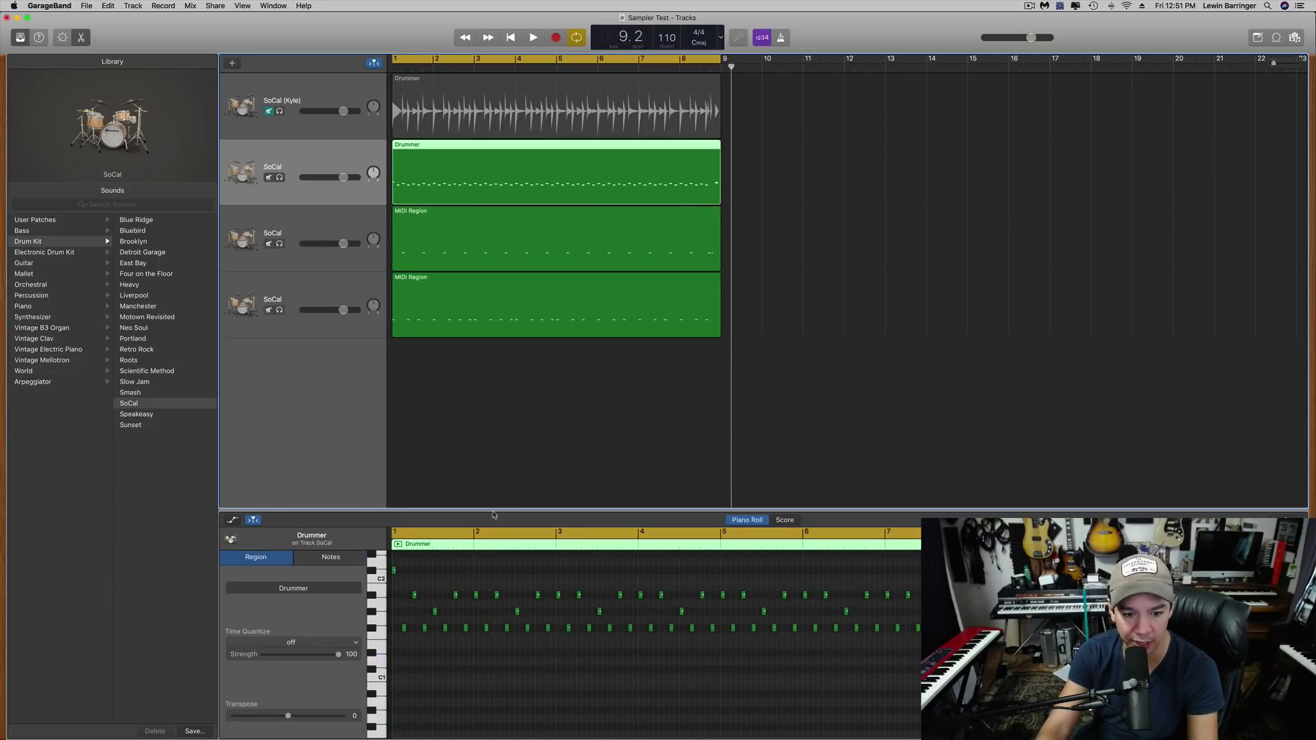
drag(478, 648, 394, 569)
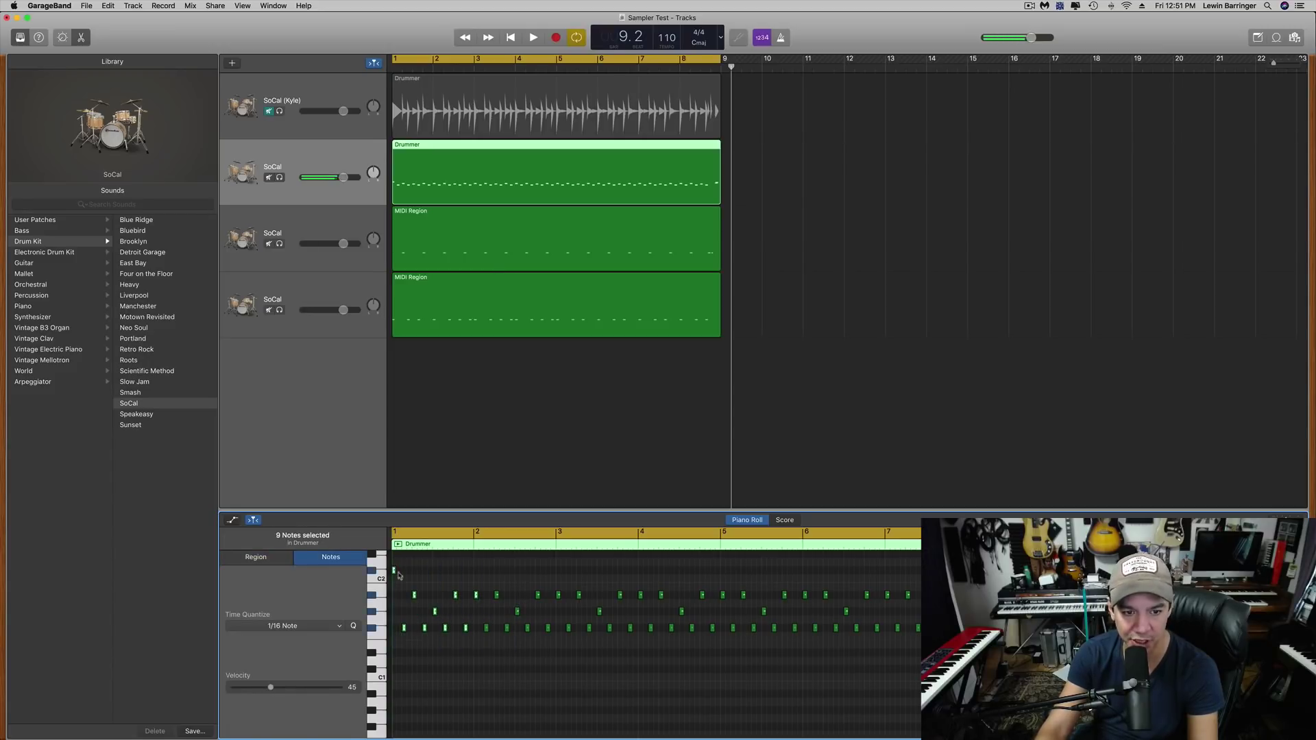
click(326, 215)
click(279, 244)
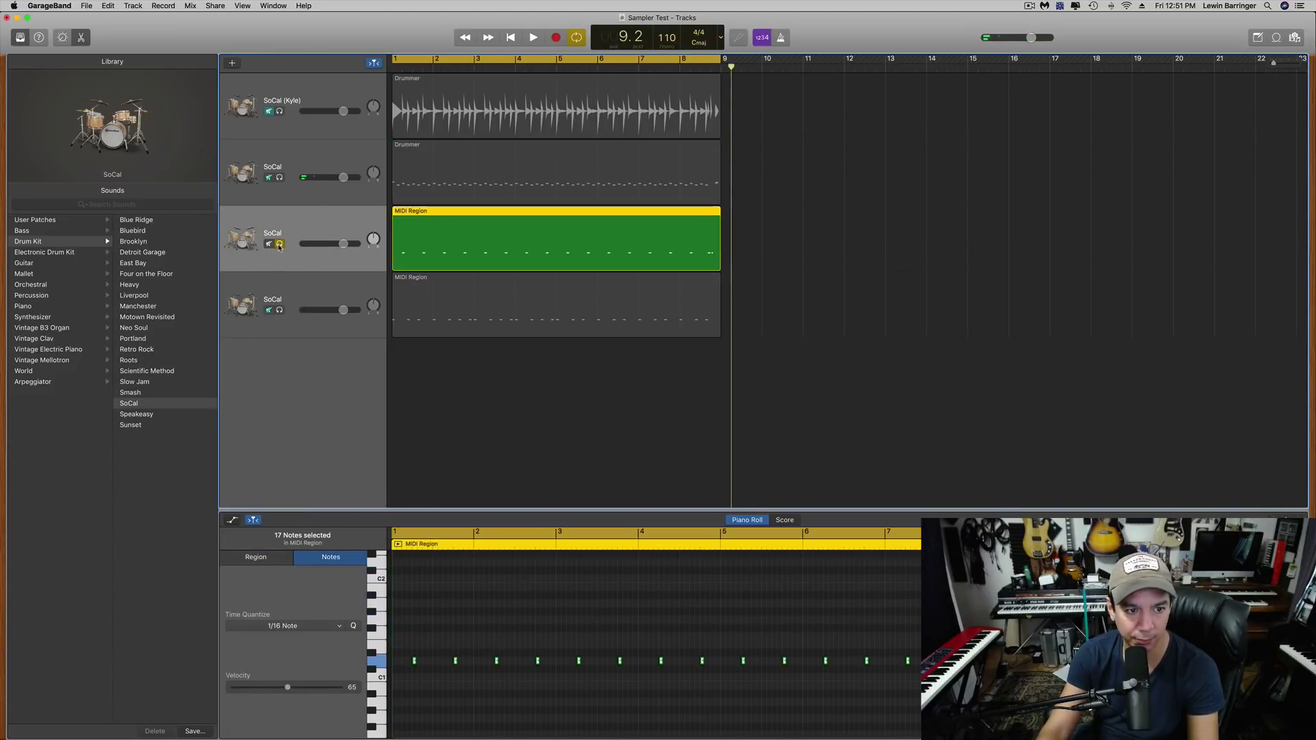
key(space)
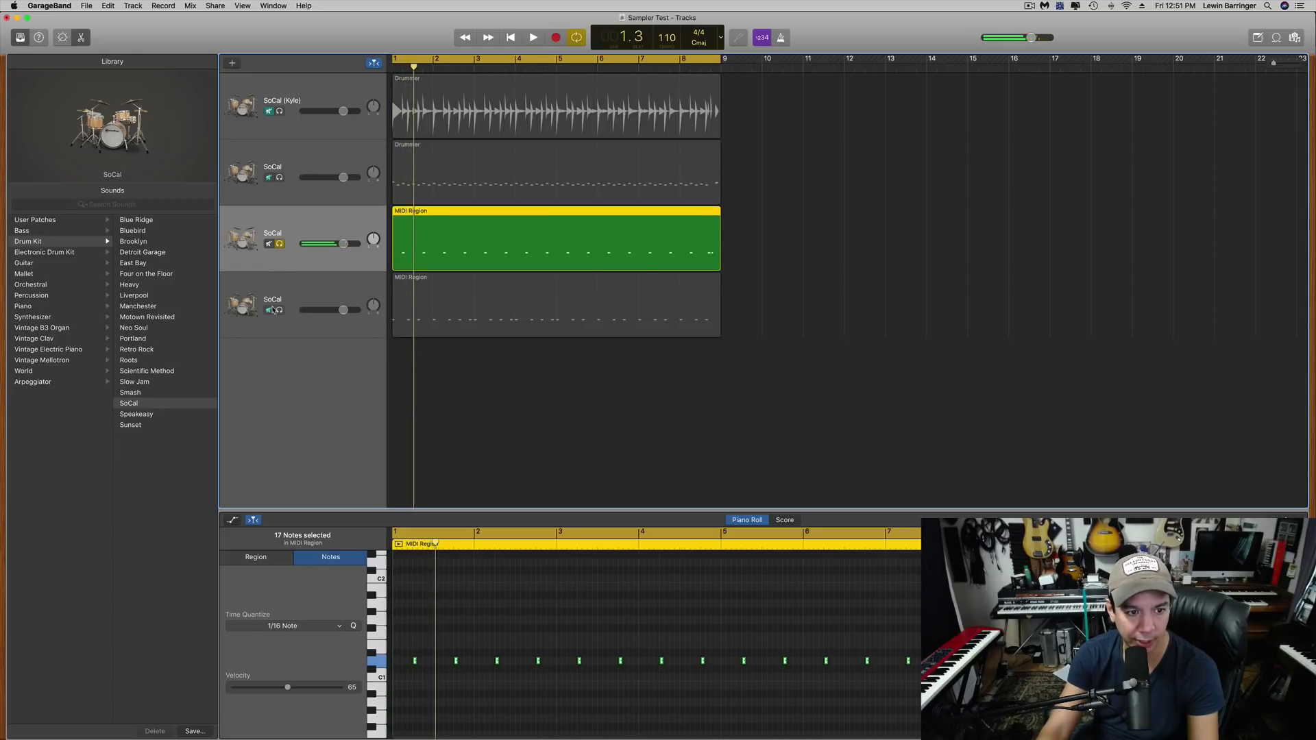
click(279, 310)
key(space)
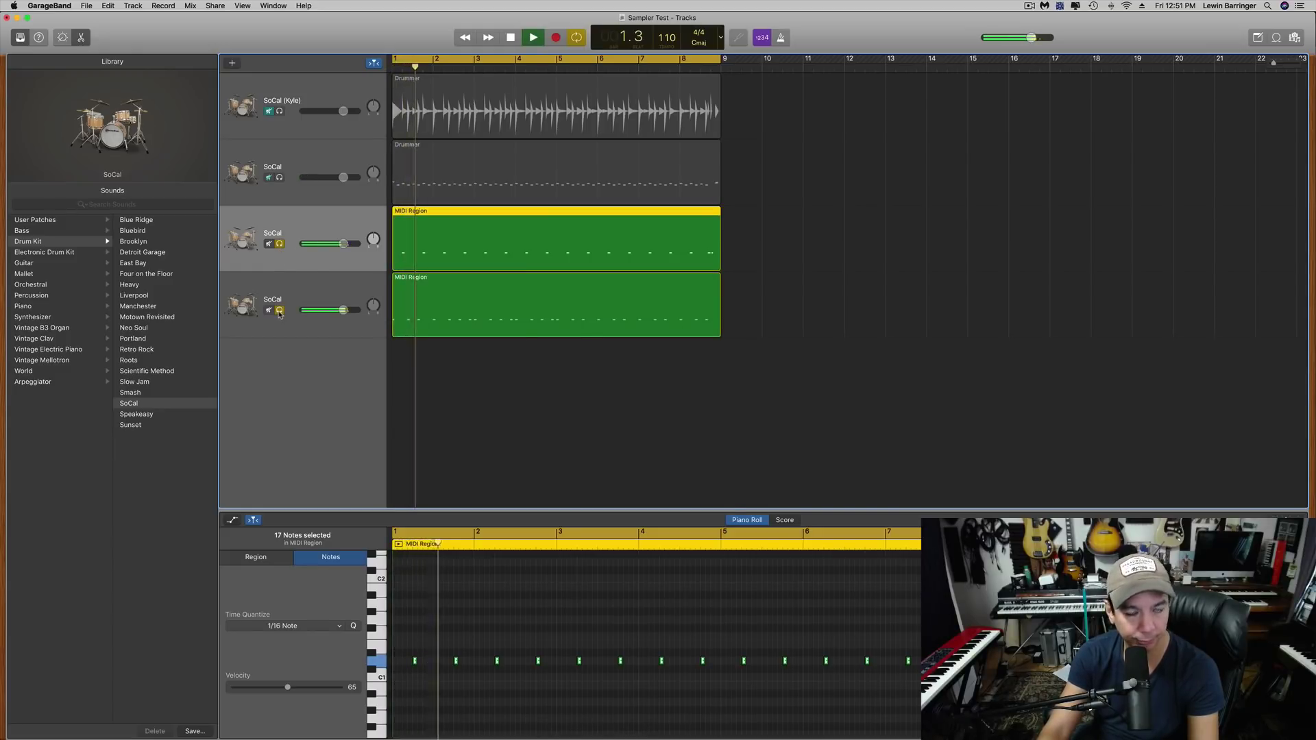
key(space)
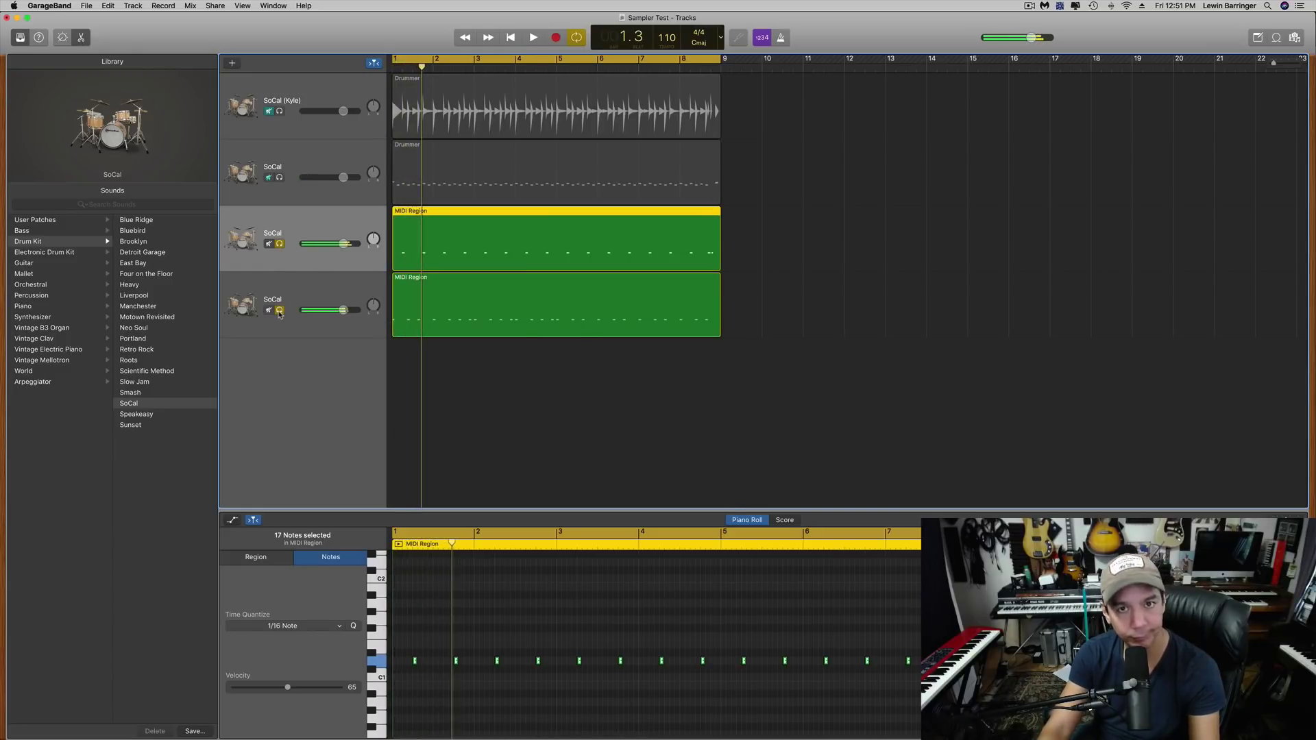
alt+click(279, 245)
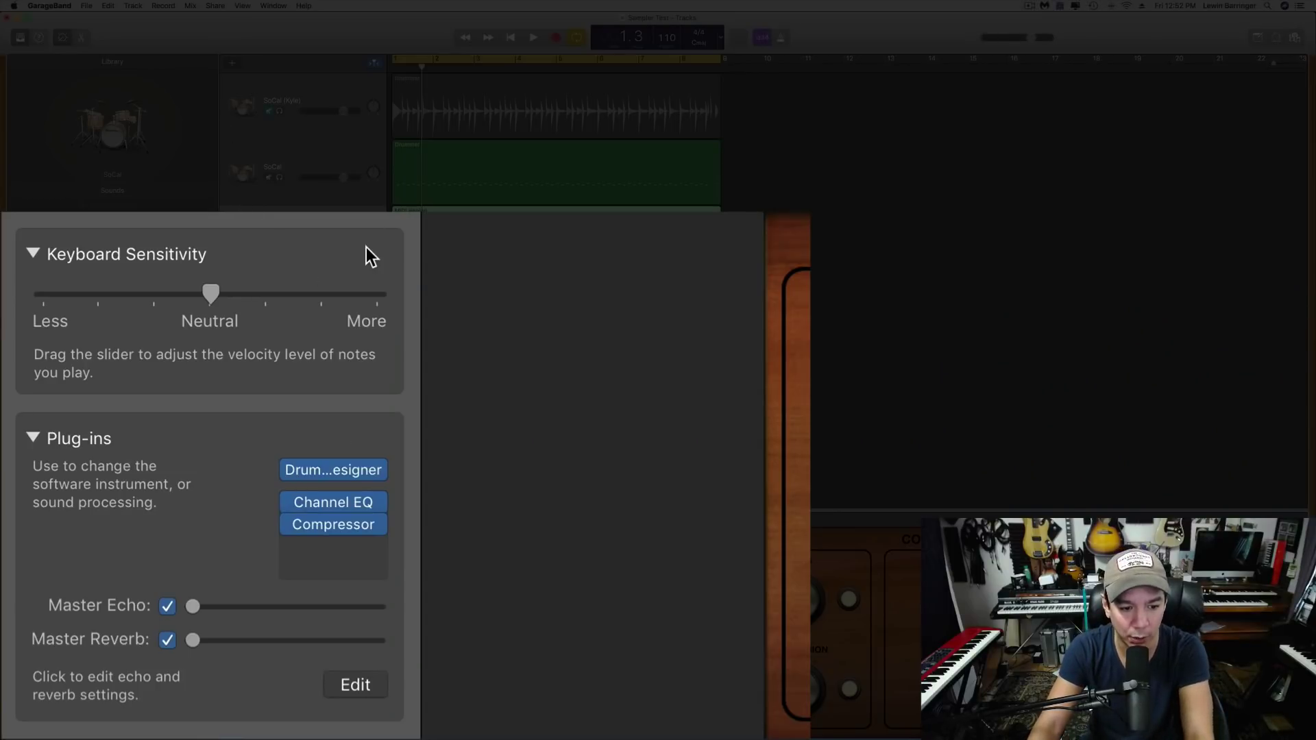
Step: Swap the third track's Drum Designer for the AUSampler Stereo instrument
click(377, 471)
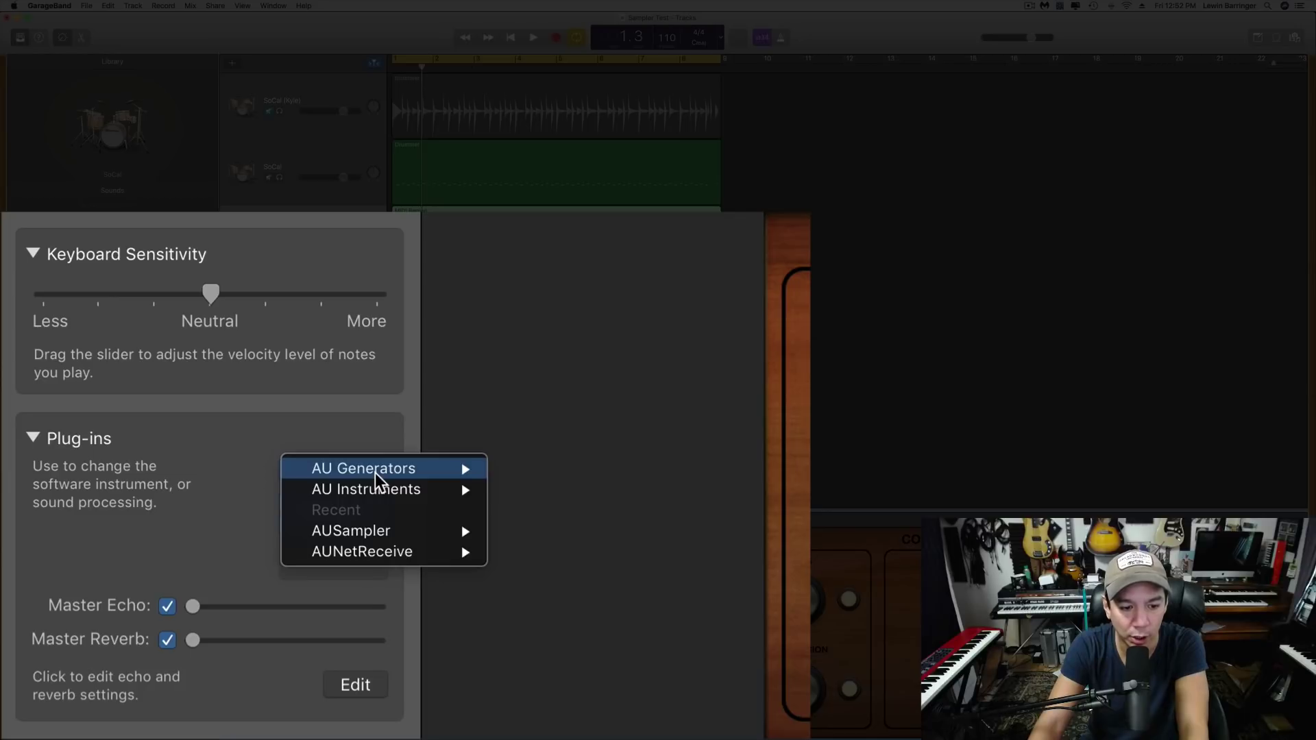
mouse_move(403, 532)
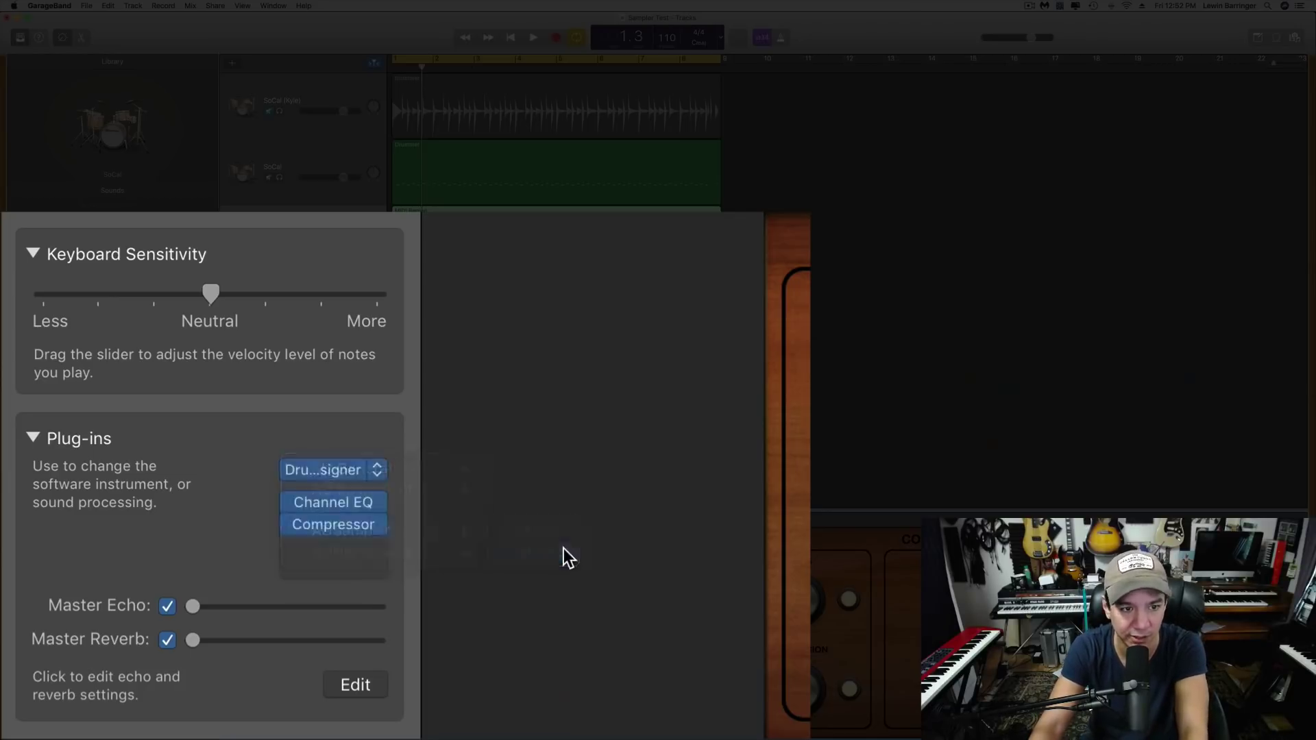
click(542, 552)
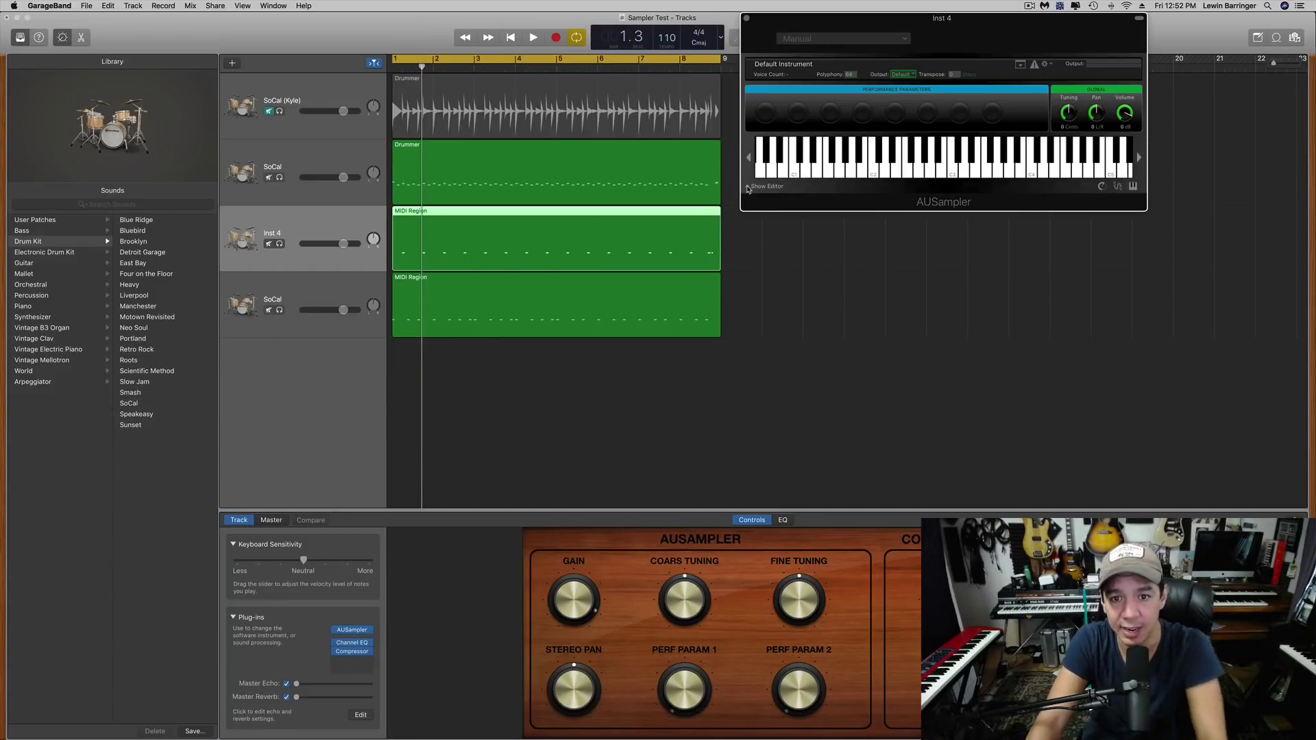
Step: Show the full AUSampler editor, select the Sine 440 Built-in zone, and audition it
click(748, 187)
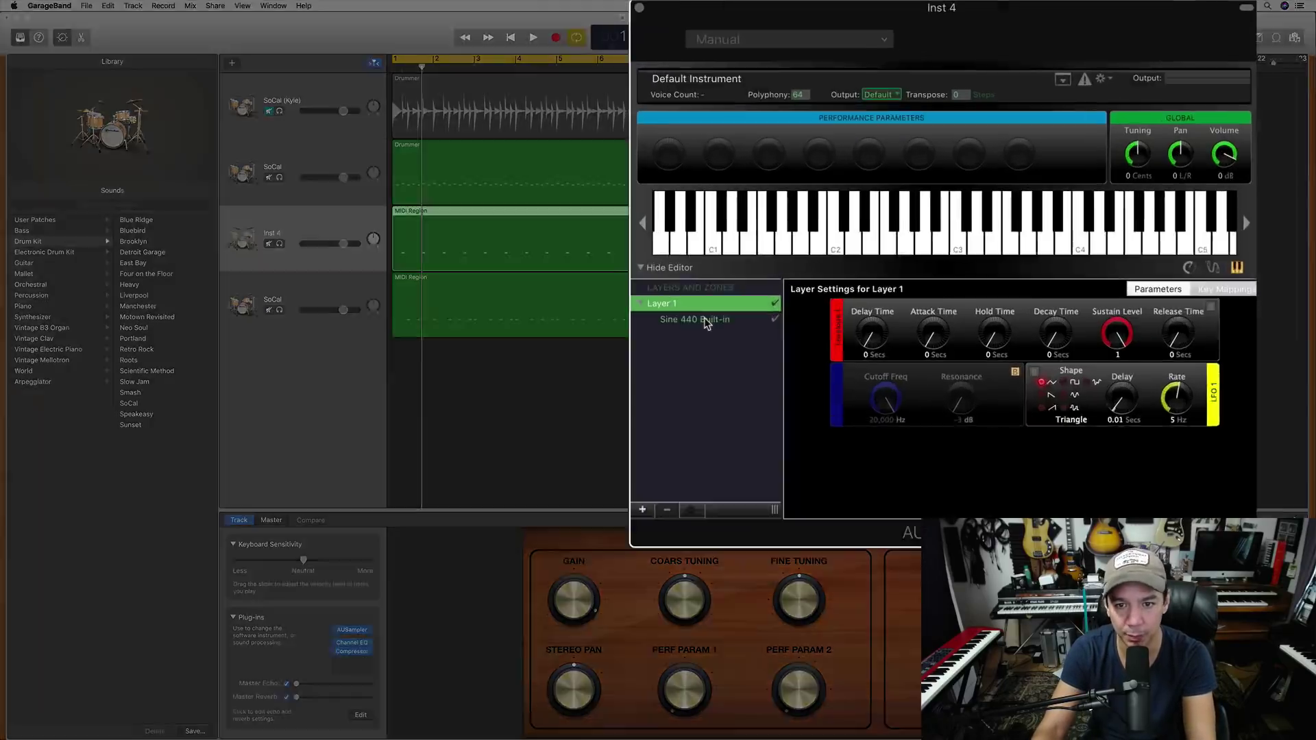
click(706, 322)
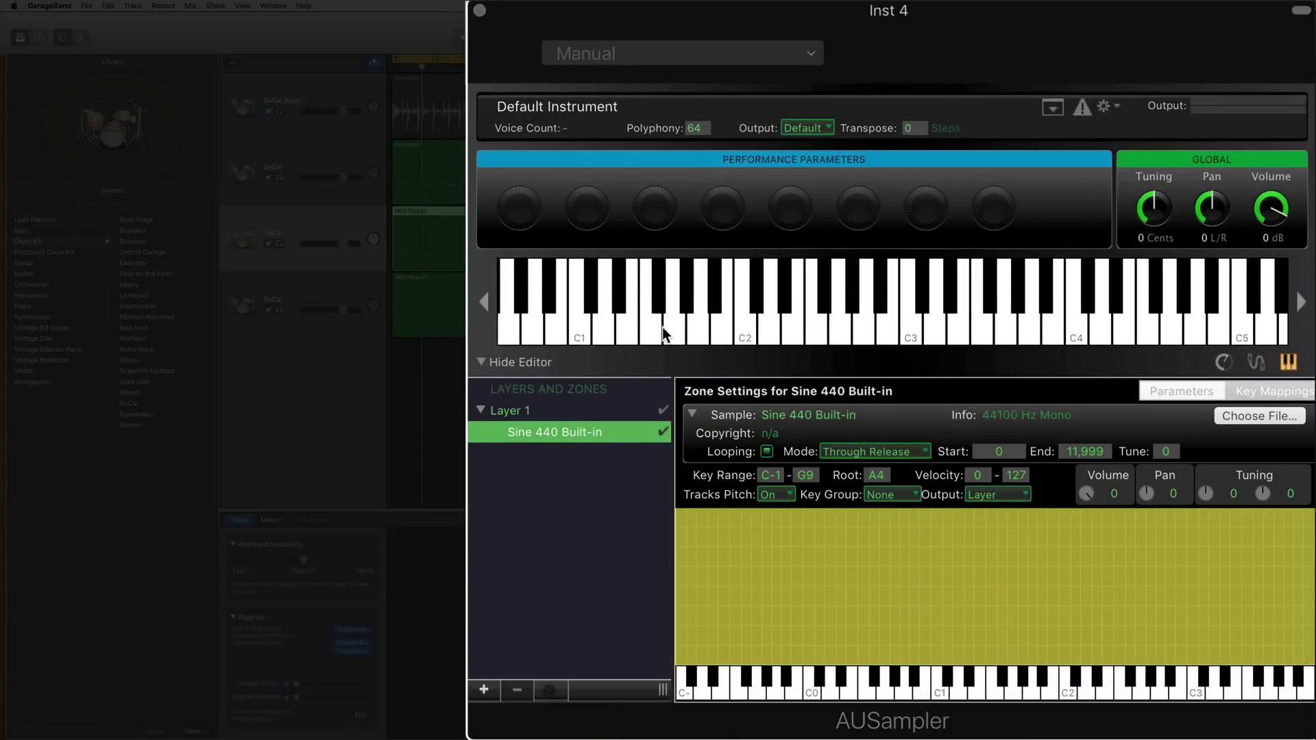
click(664, 336)
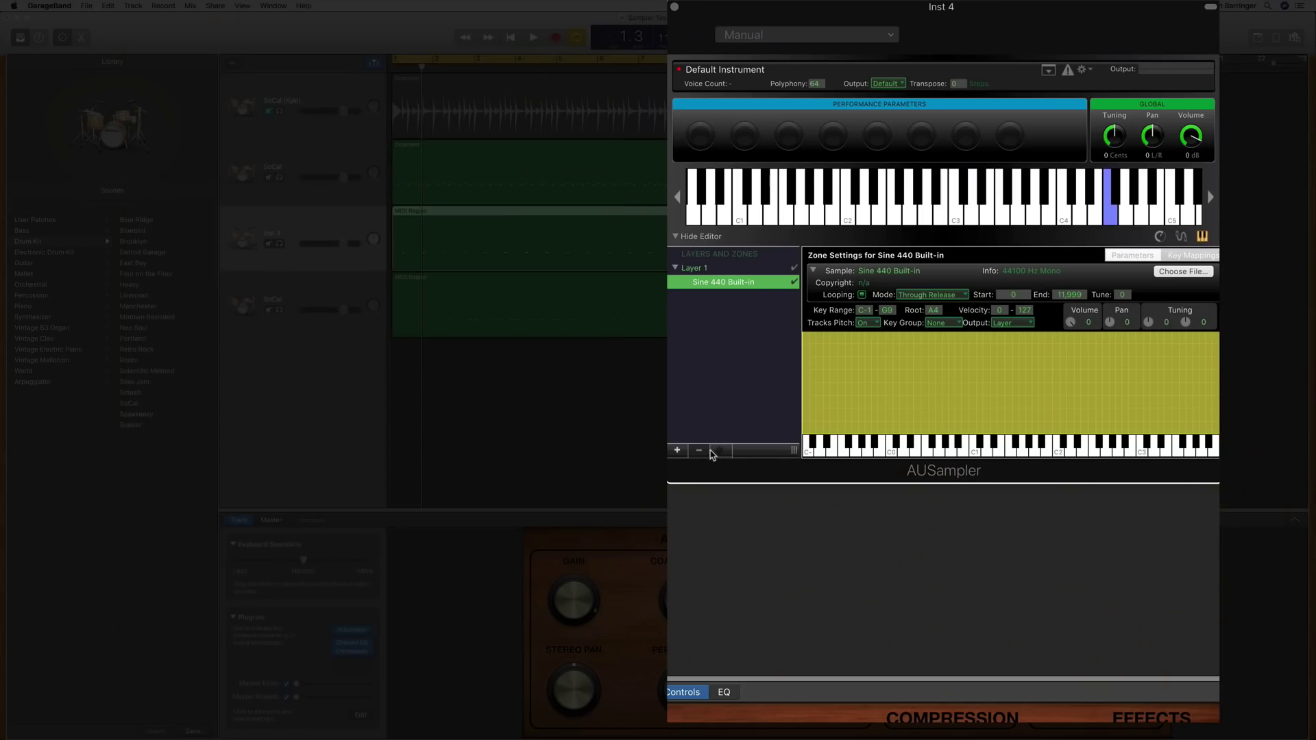
Step: Add Gallery Snare.wav as a second zone in AUSampler's Layer 1
click(720, 451)
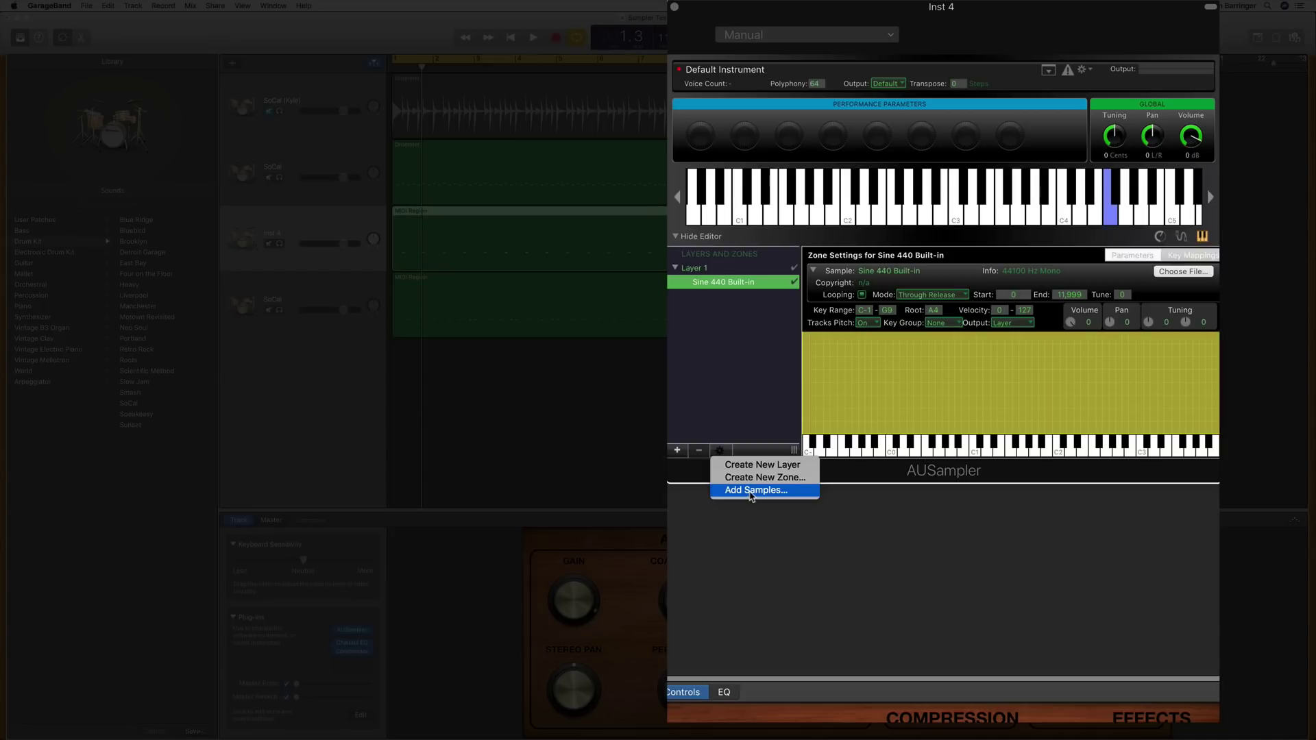
click(753, 490)
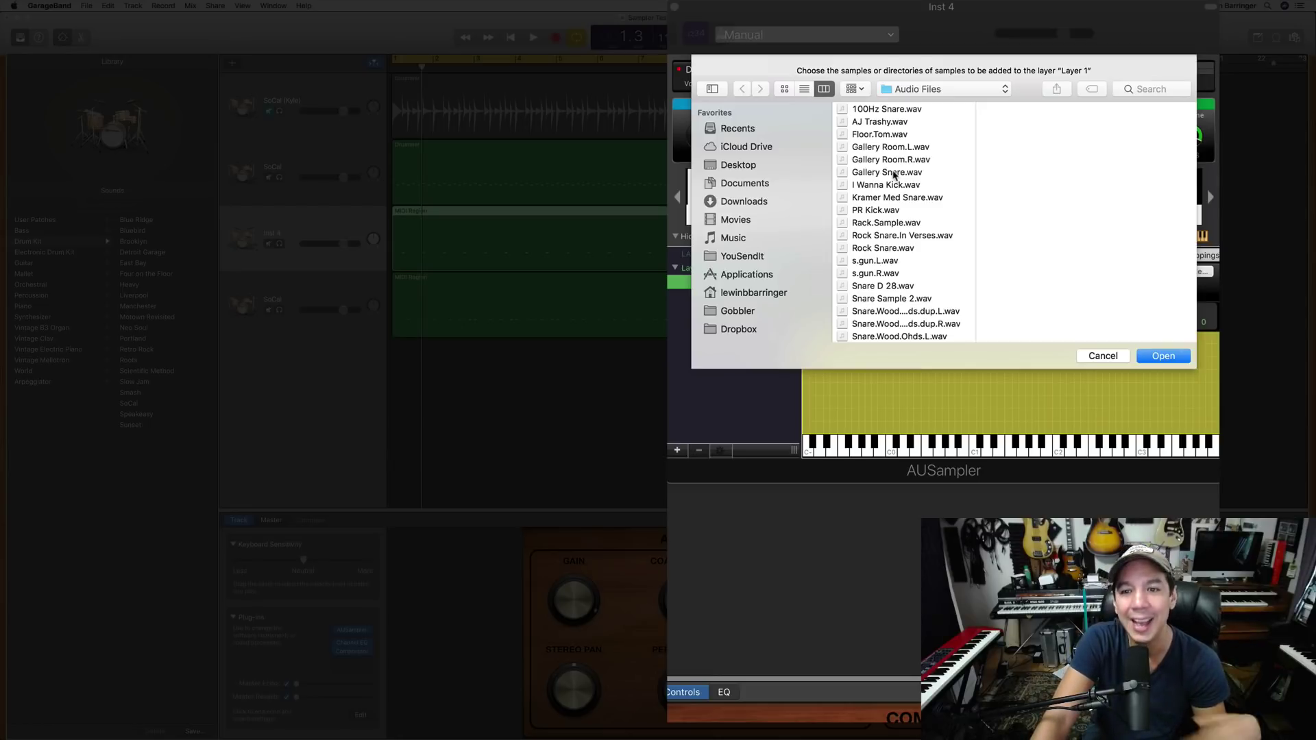
click(891, 172)
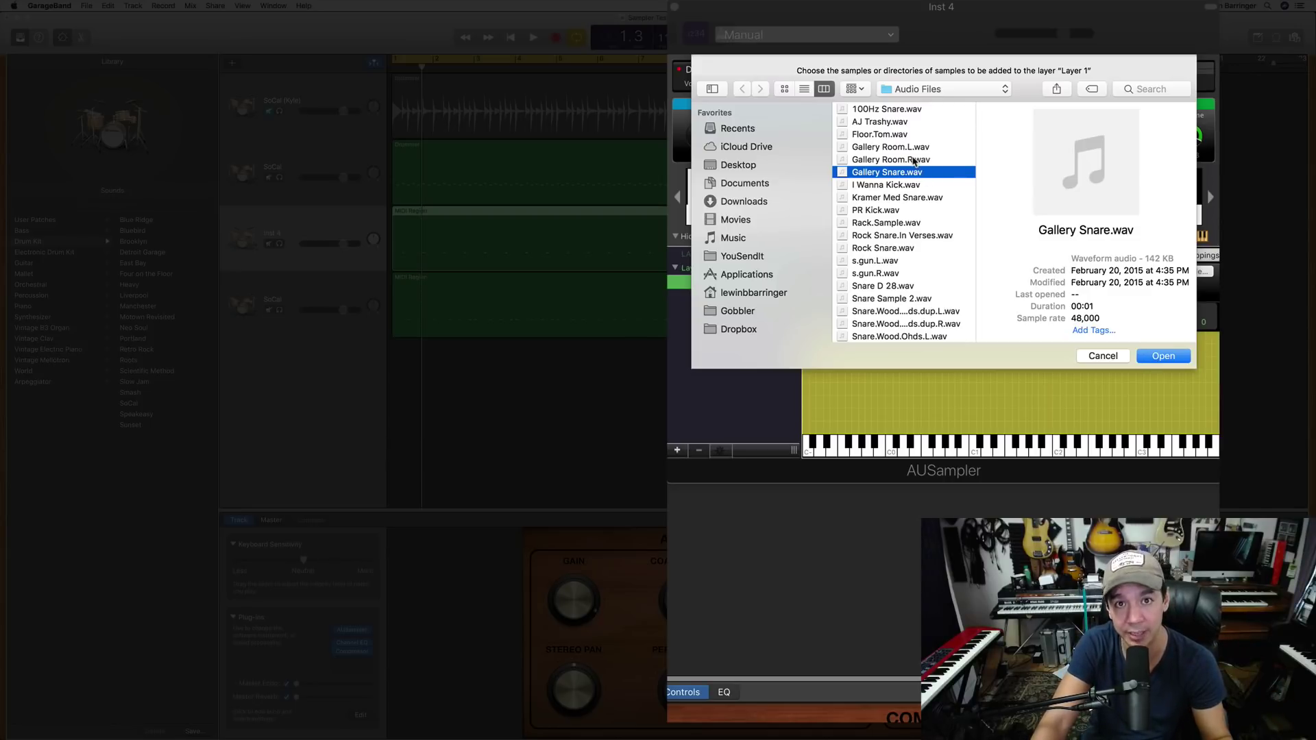
click(1163, 356)
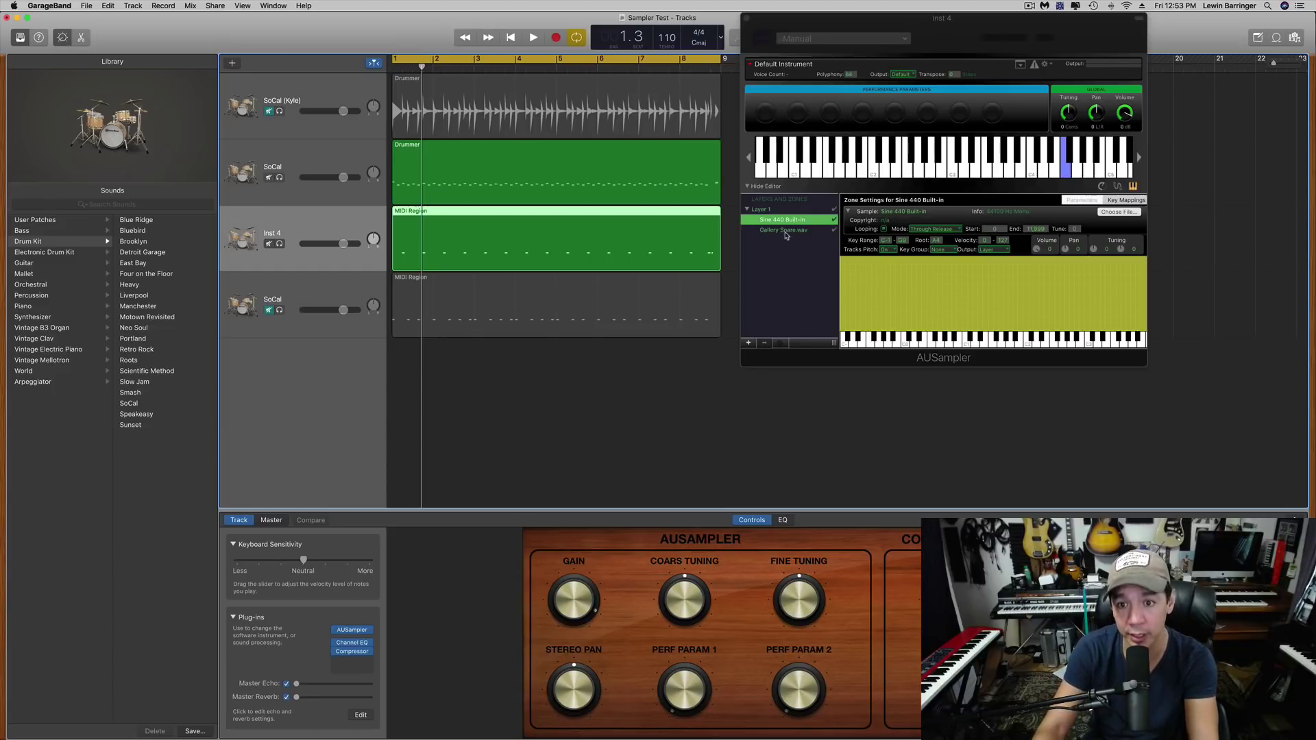
Step: Audition the snare, then delete the Sine 440 Built-in zone from Layer 1
key(space)
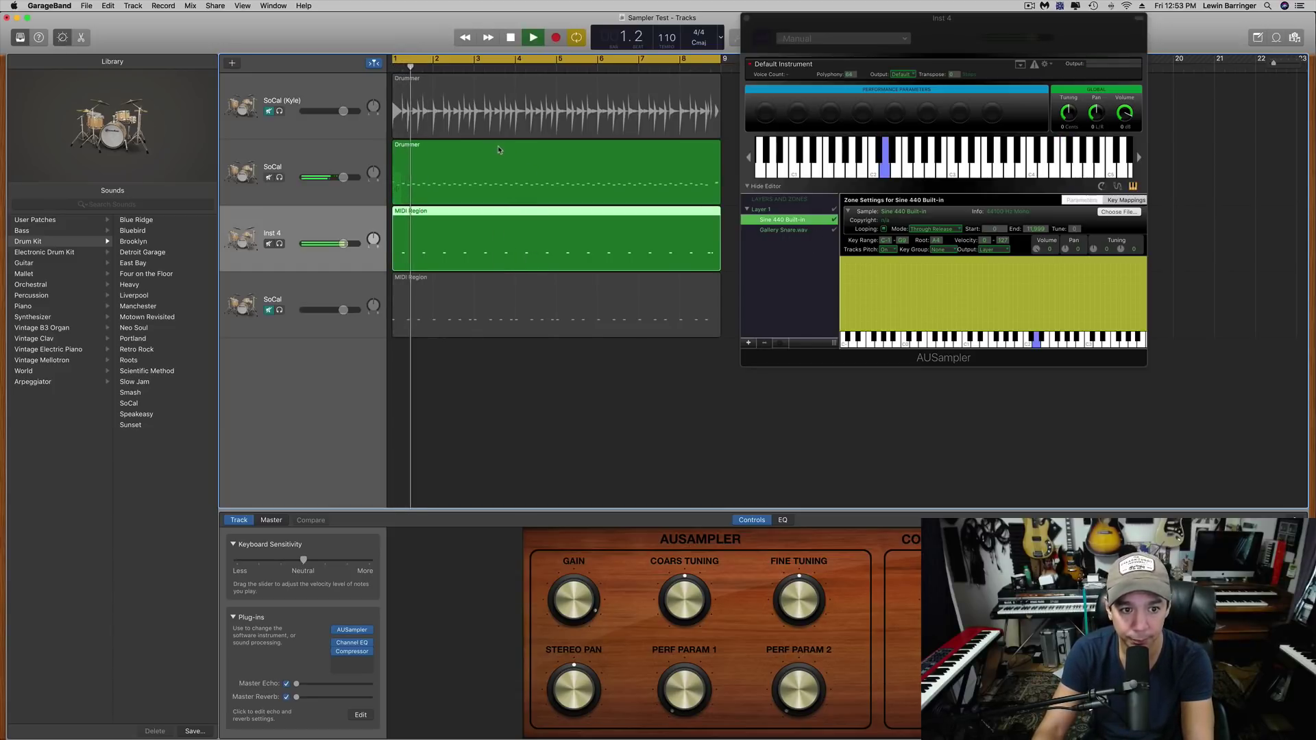
key(space)
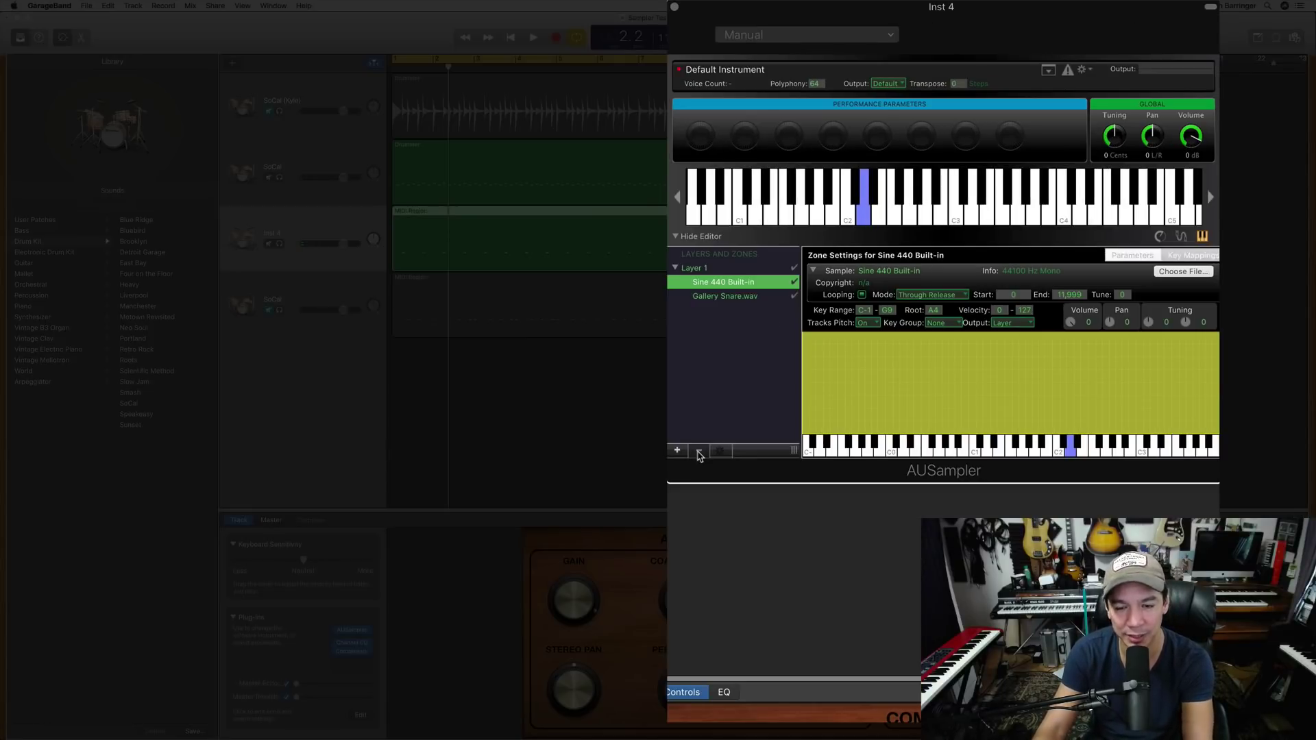
click(722, 296)
click(725, 282)
click(698, 451)
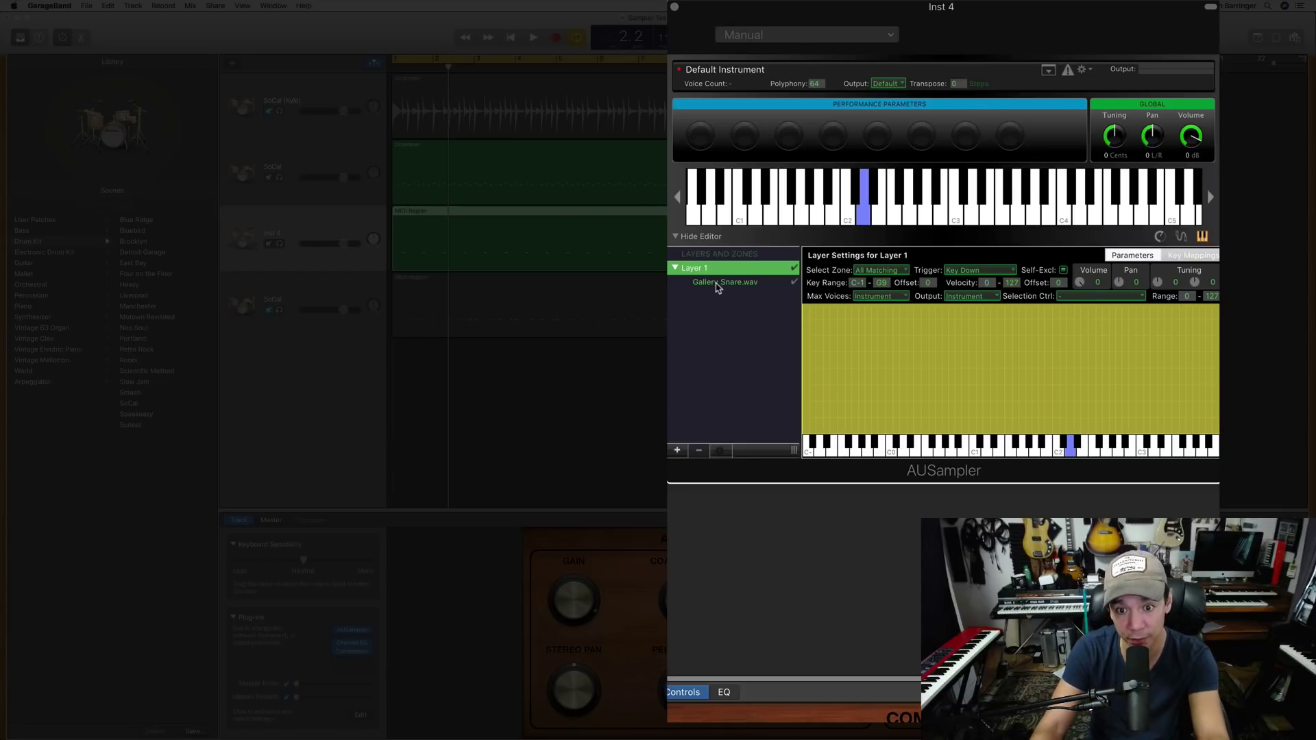
Step: Add Gallery Room.L.wav as a sample zone in Layer 1
click(720, 452)
click(725, 490)
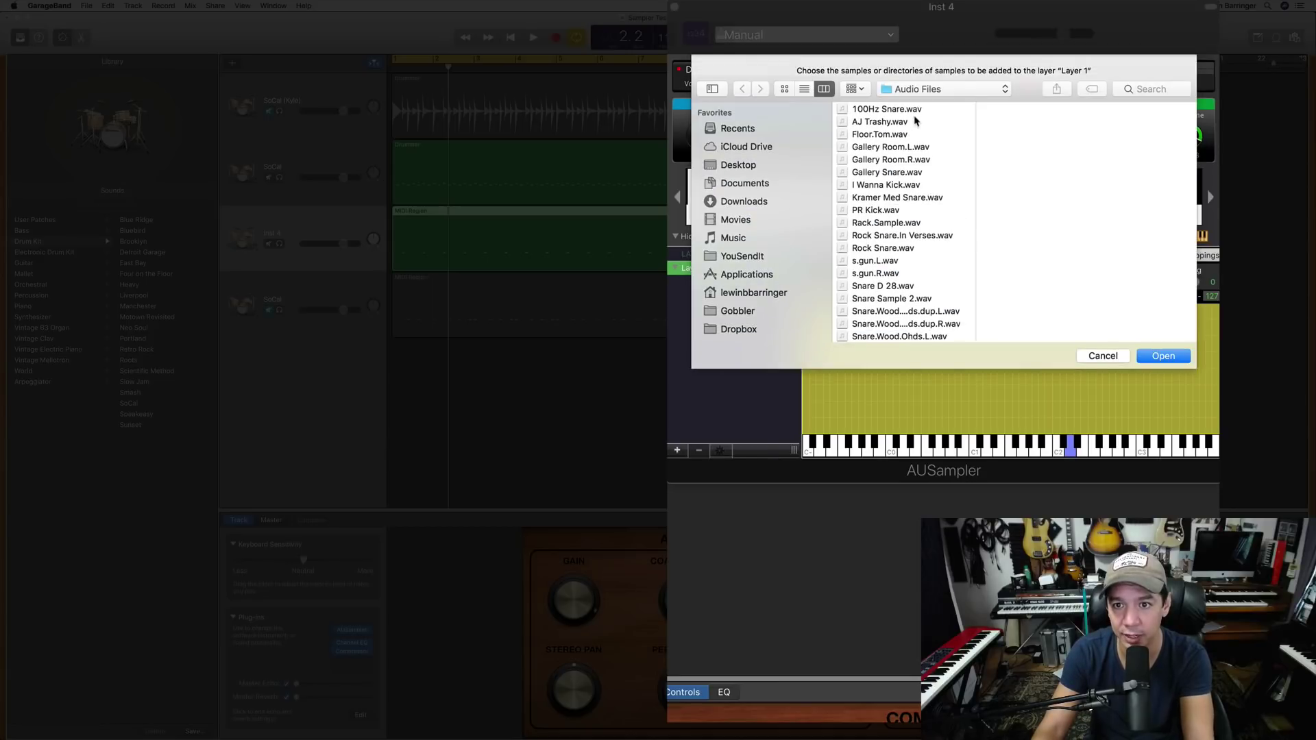
click(907, 148)
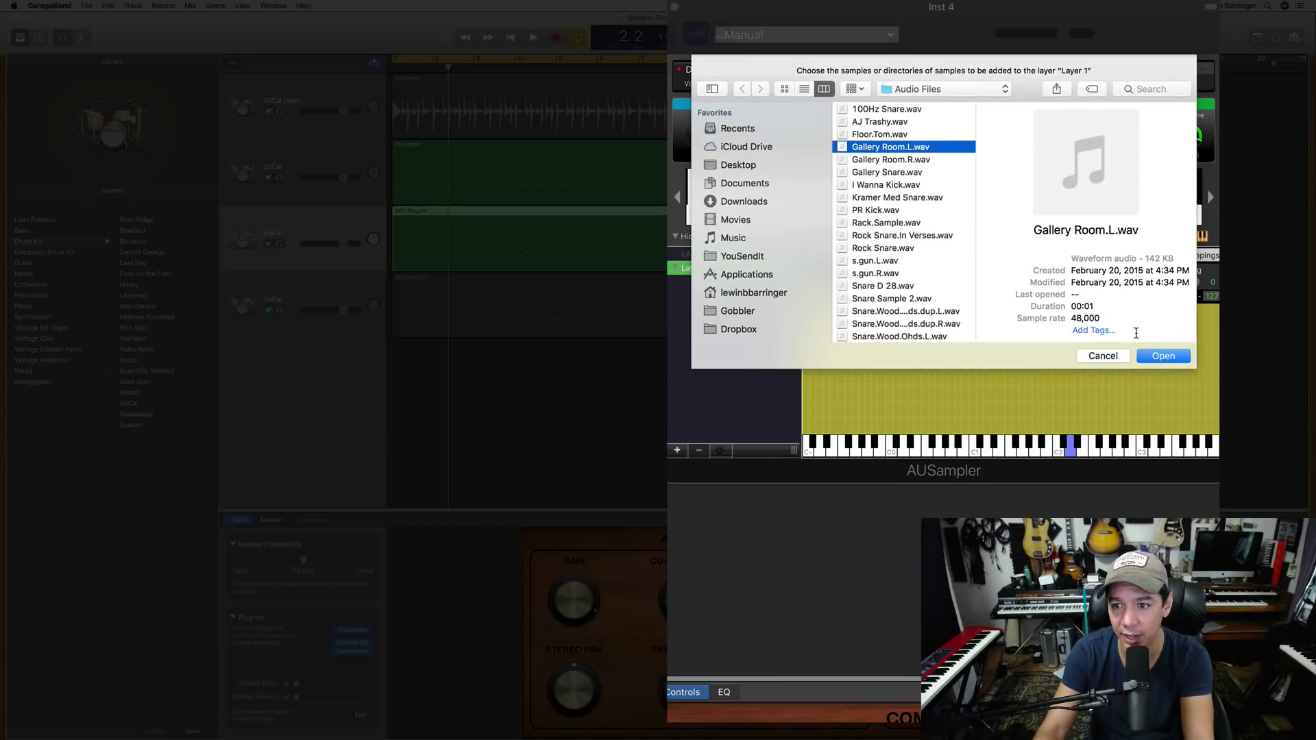
click(1163, 356)
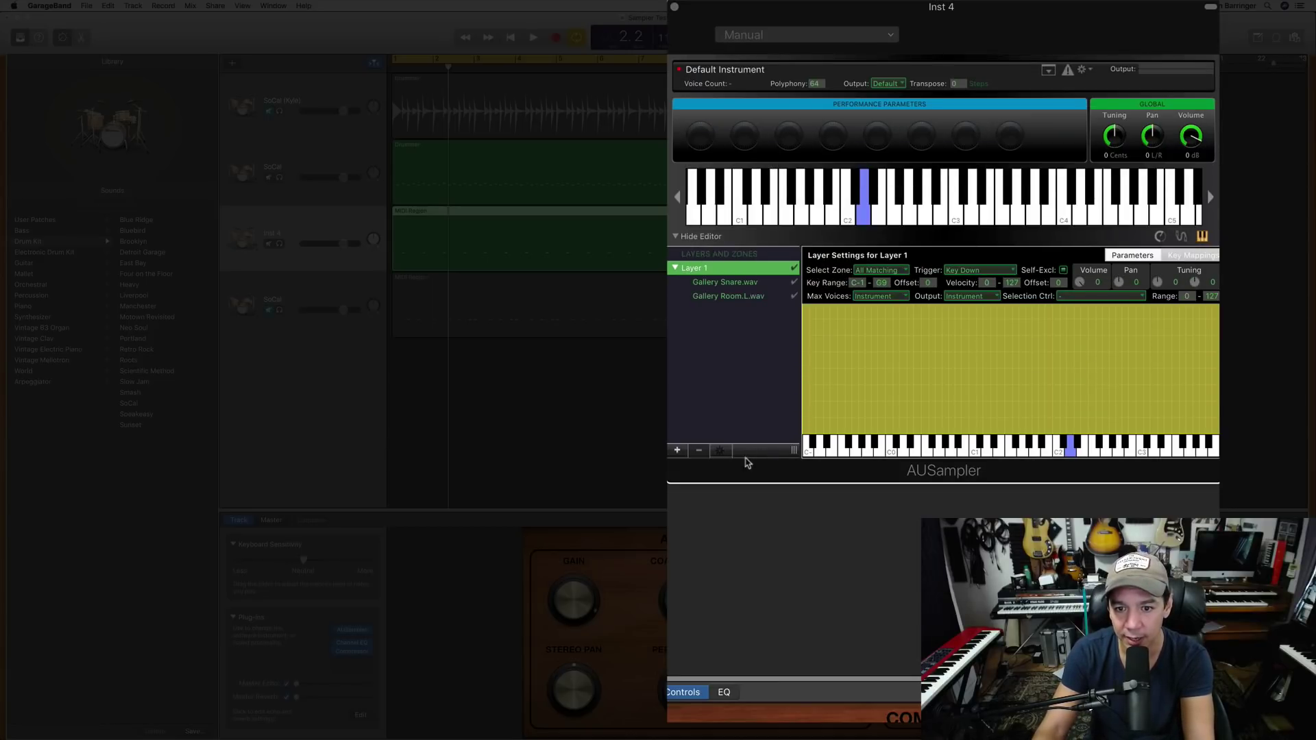
Step: Add Gallery Room.R.wav as another sample zone in Layer 1
click(719, 450)
click(729, 489)
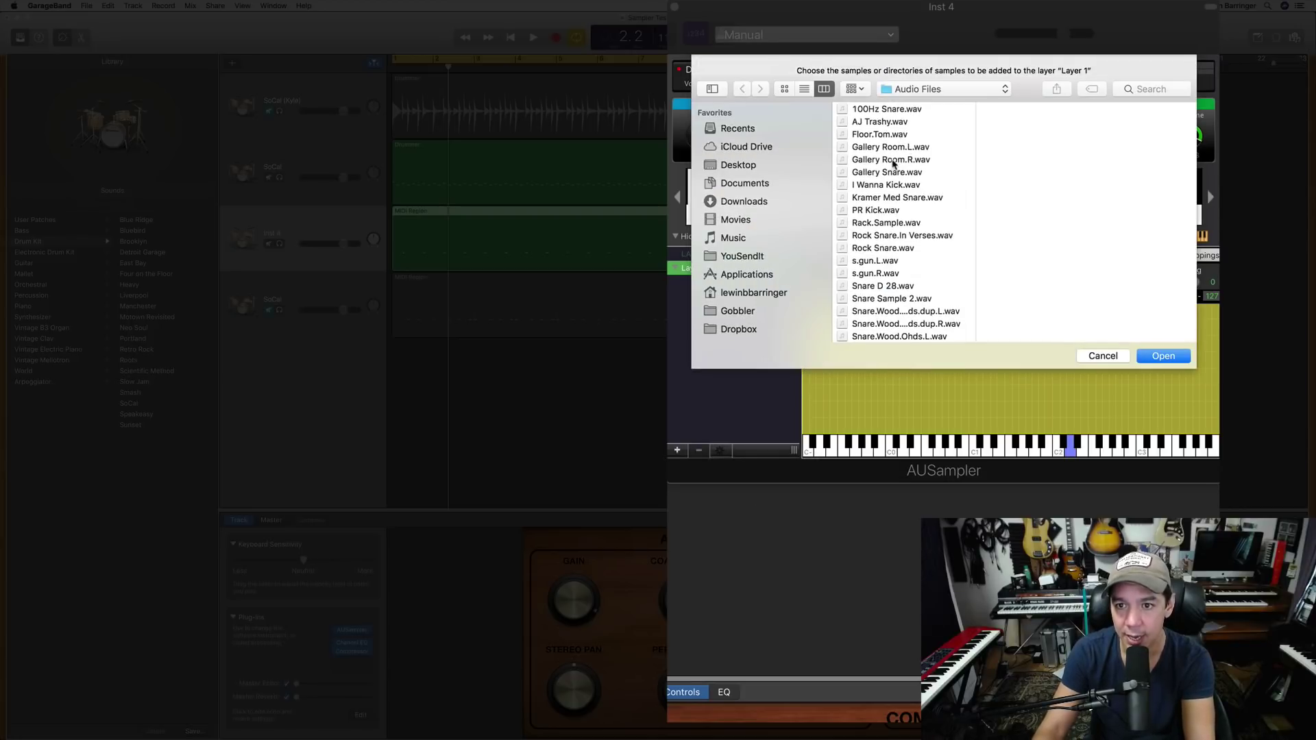
click(891, 160)
click(1163, 356)
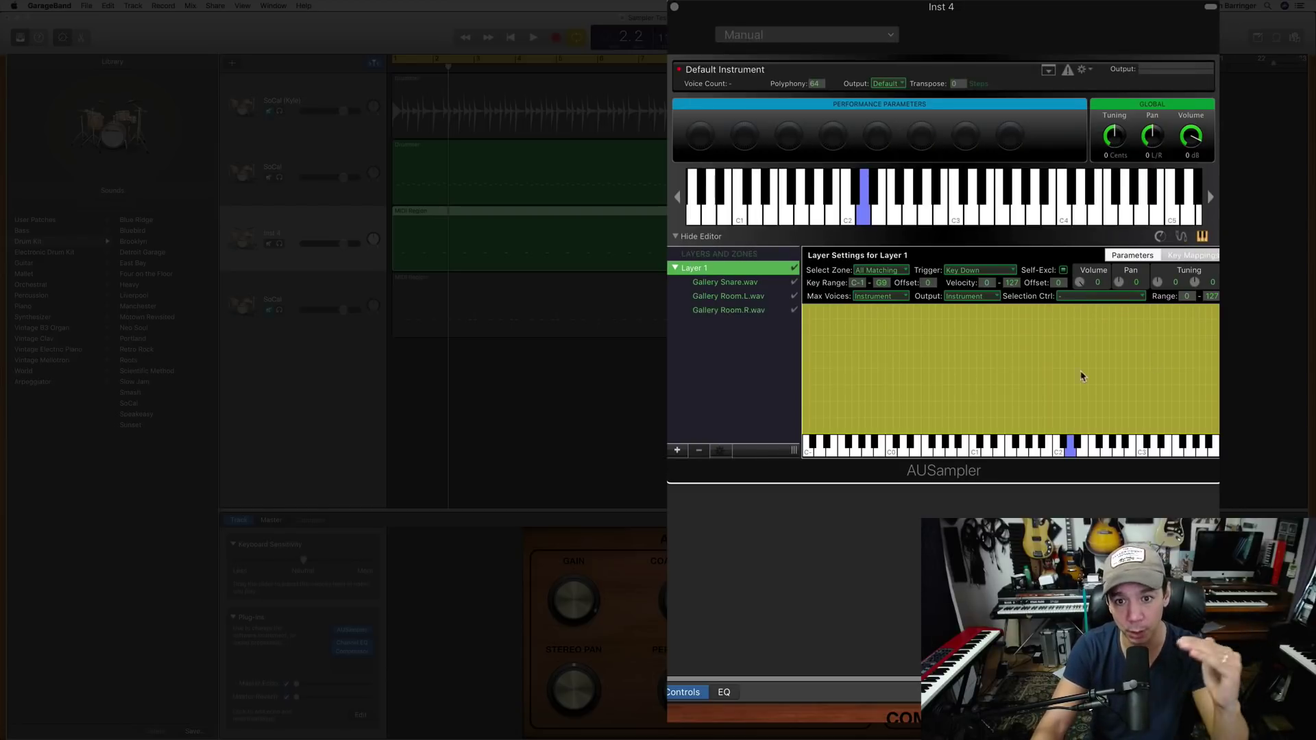
Step: Turn down the Gallery Room.L.wav zone volume, then show Gallery Room.R.wav's zone settings
click(745, 297)
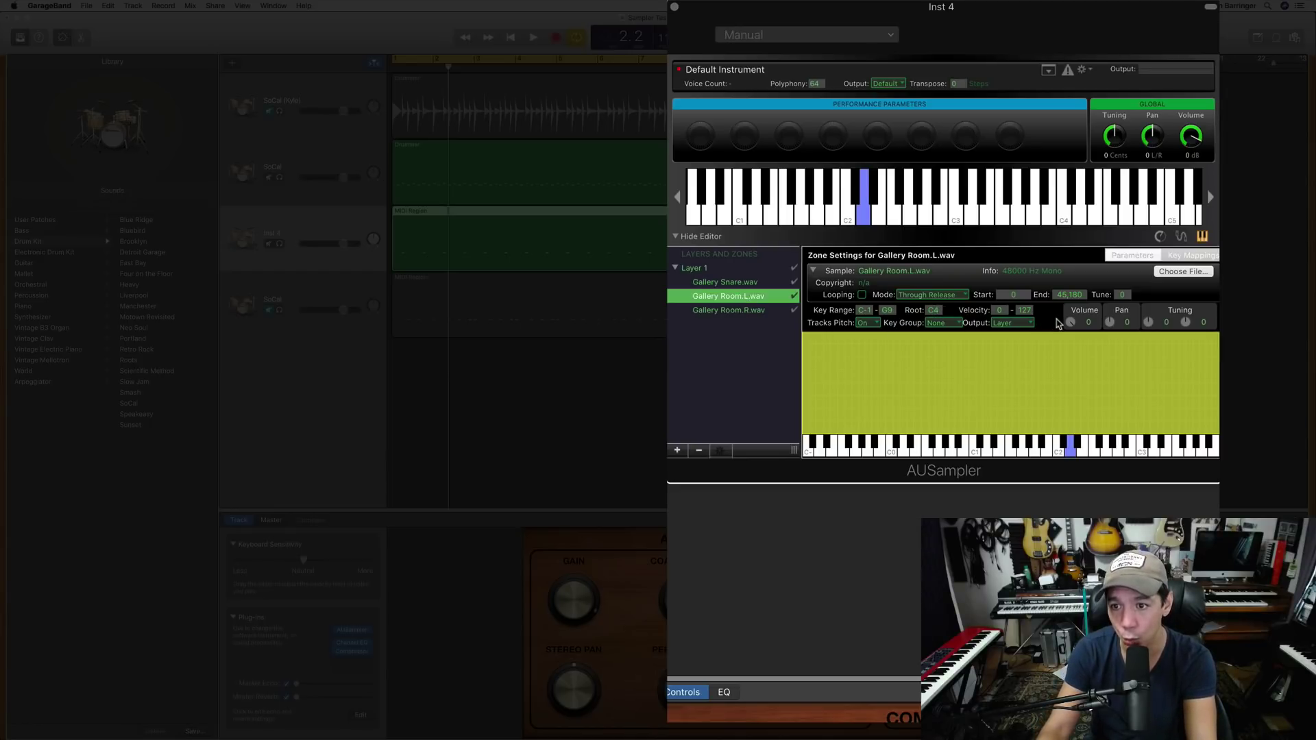
drag(1073, 323, 1072, 344)
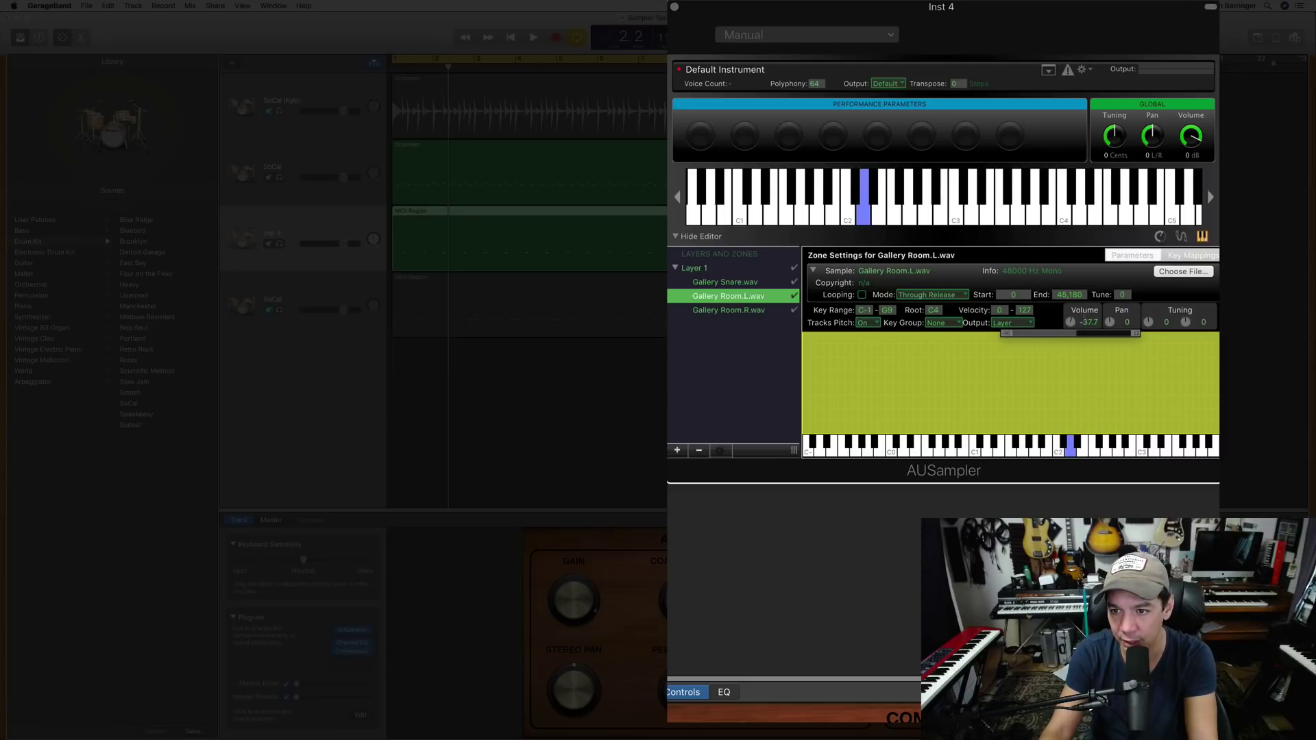
double_click(1089, 322)
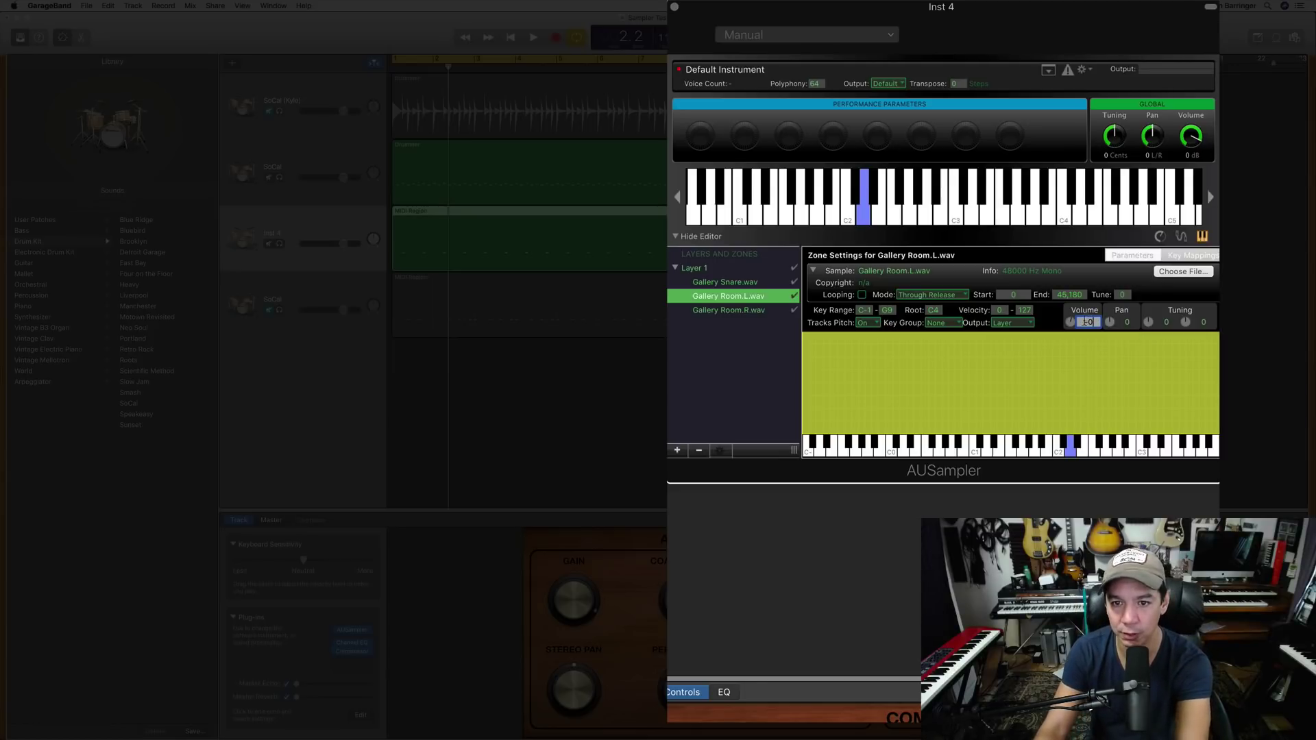
click(735, 310)
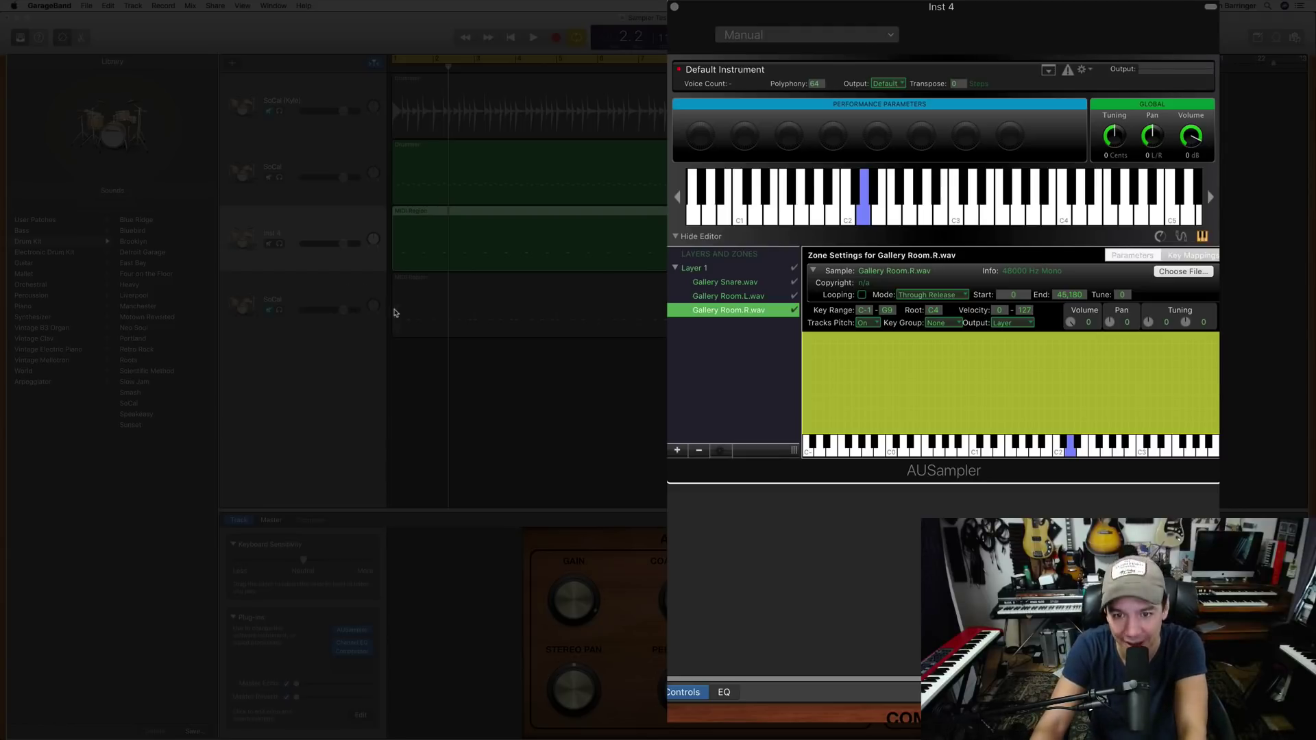
Step: Play the project, audition Gallery Room.R.wav at C4, and open Inst 4's notes for editing
key(space)
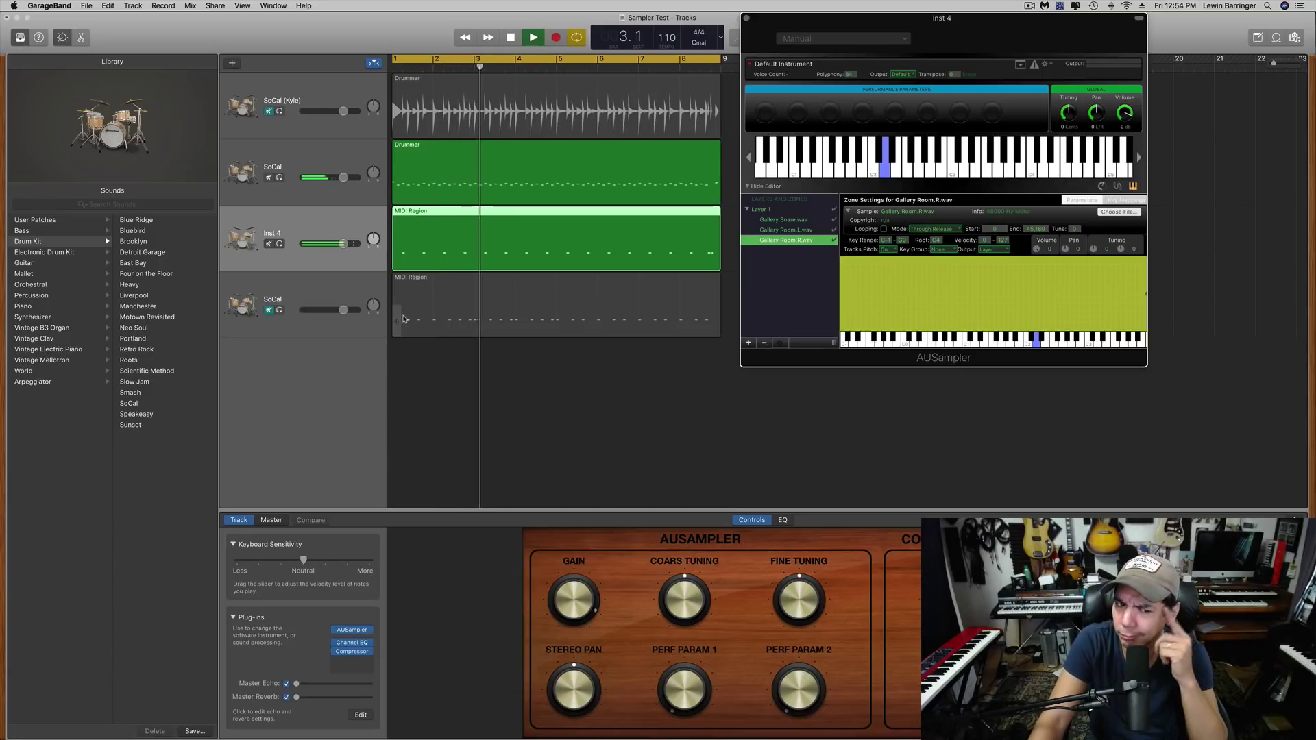
key(space)
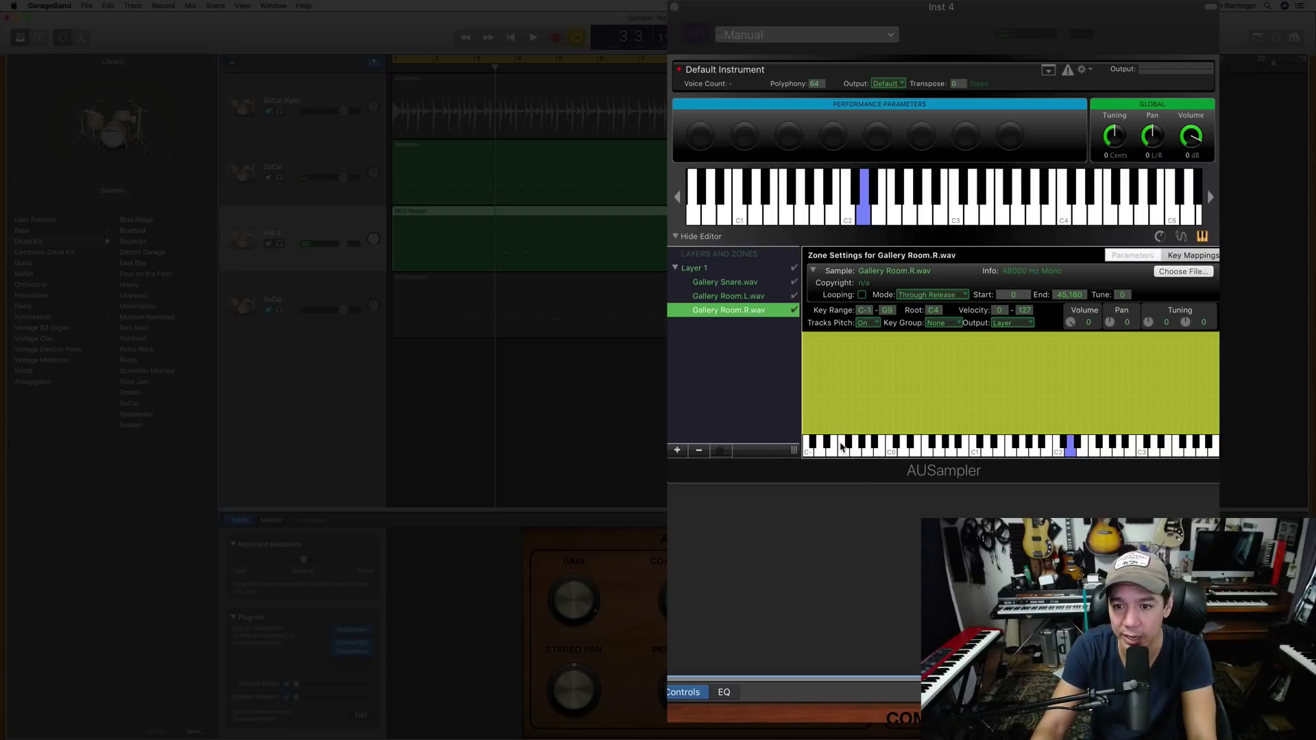
scroll(844, 447, right, 5)
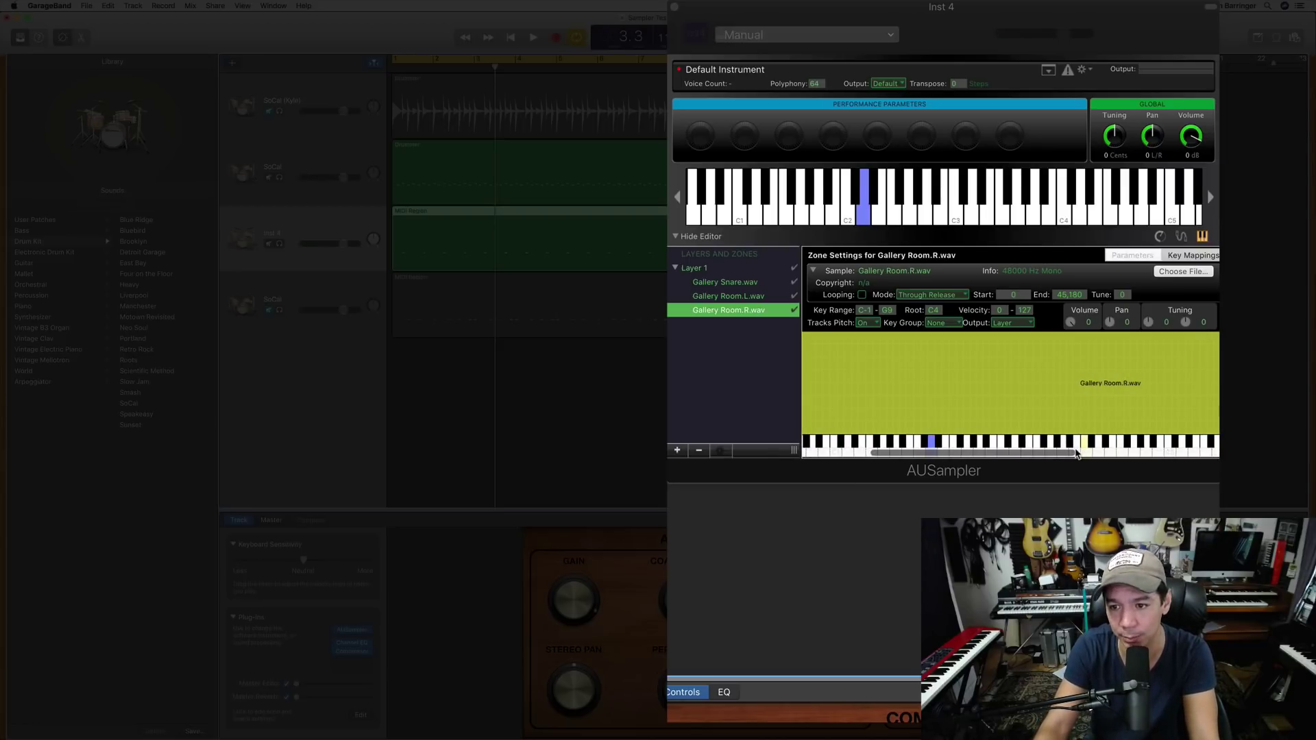
click(1084, 444)
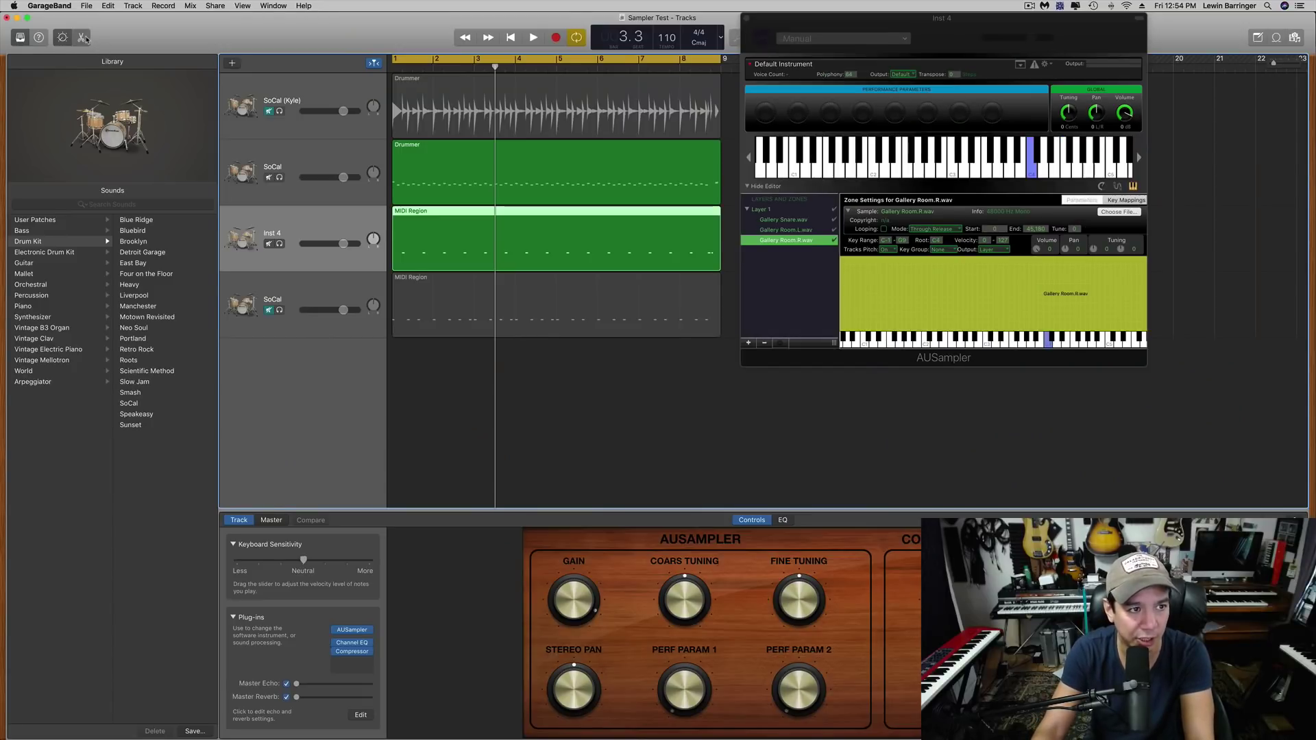
click(81, 37)
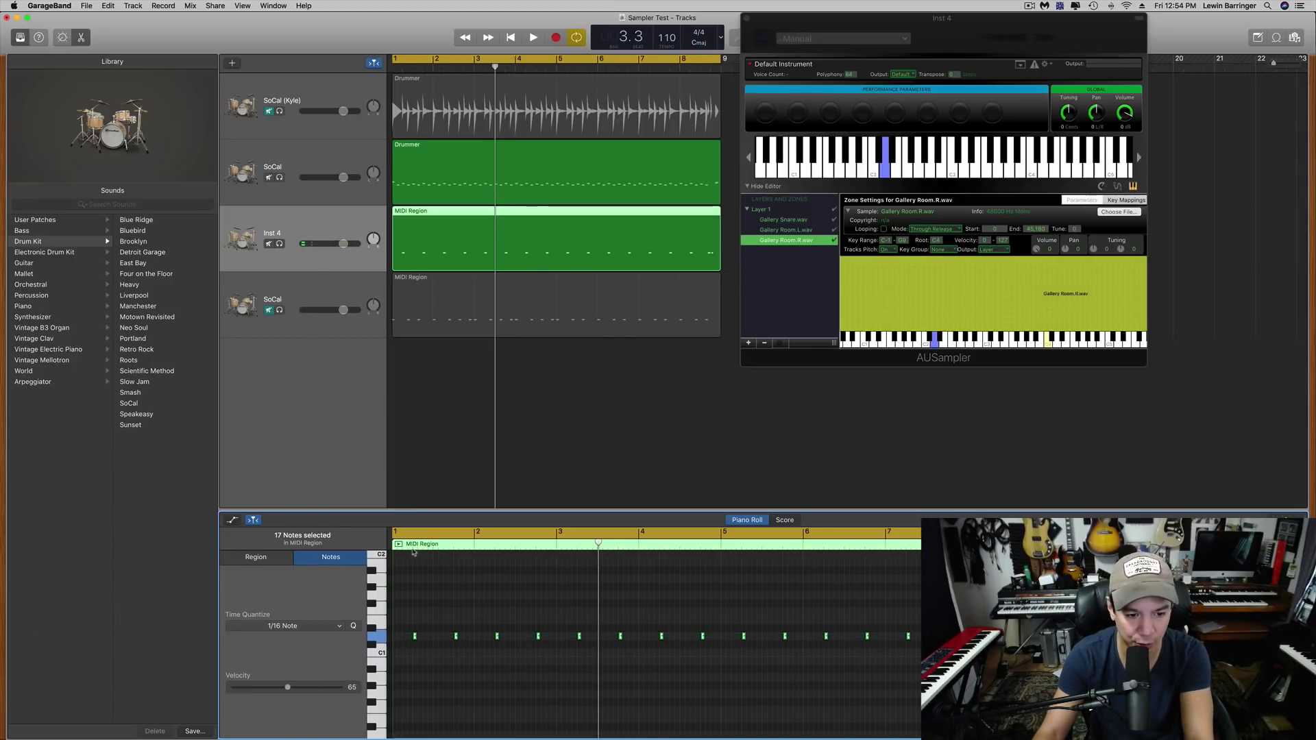
Step: Zoom in, hide the Library, and drag all 17 Inst 4 notes up to C4
click(414, 549)
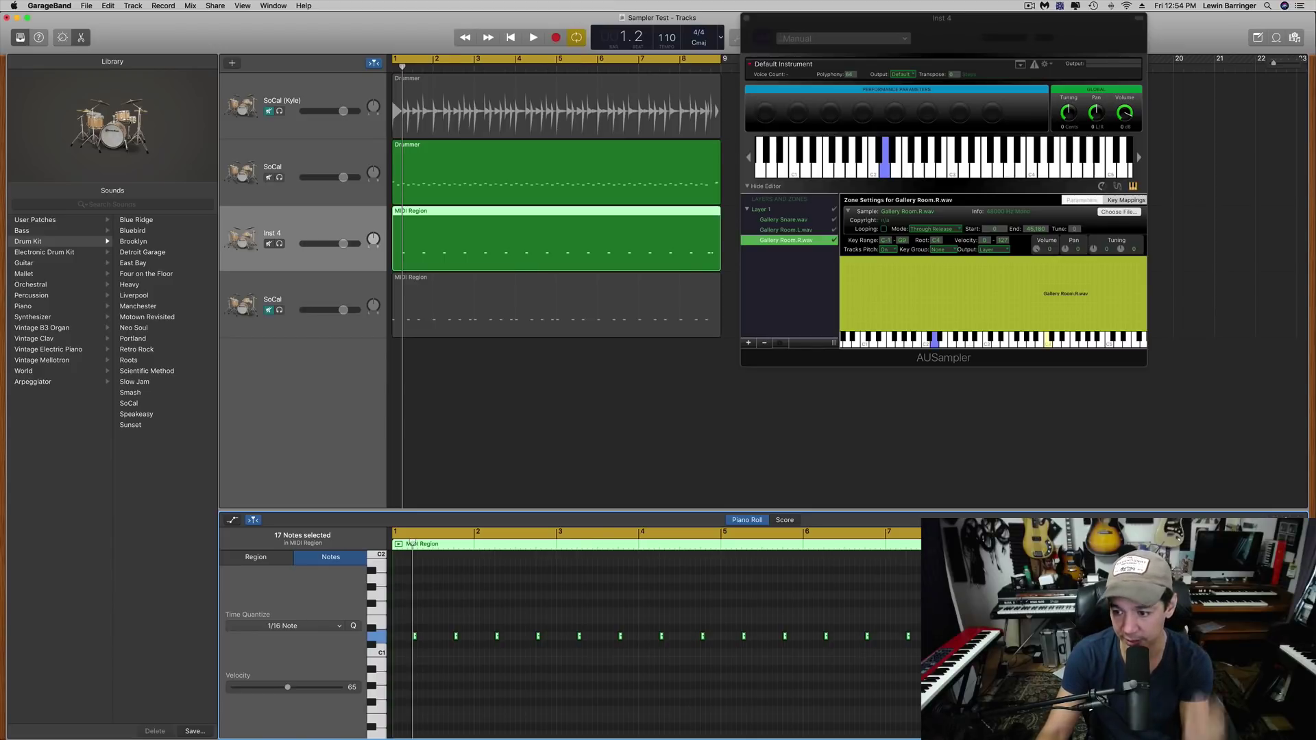
key(super+Right)
key(super+Right)
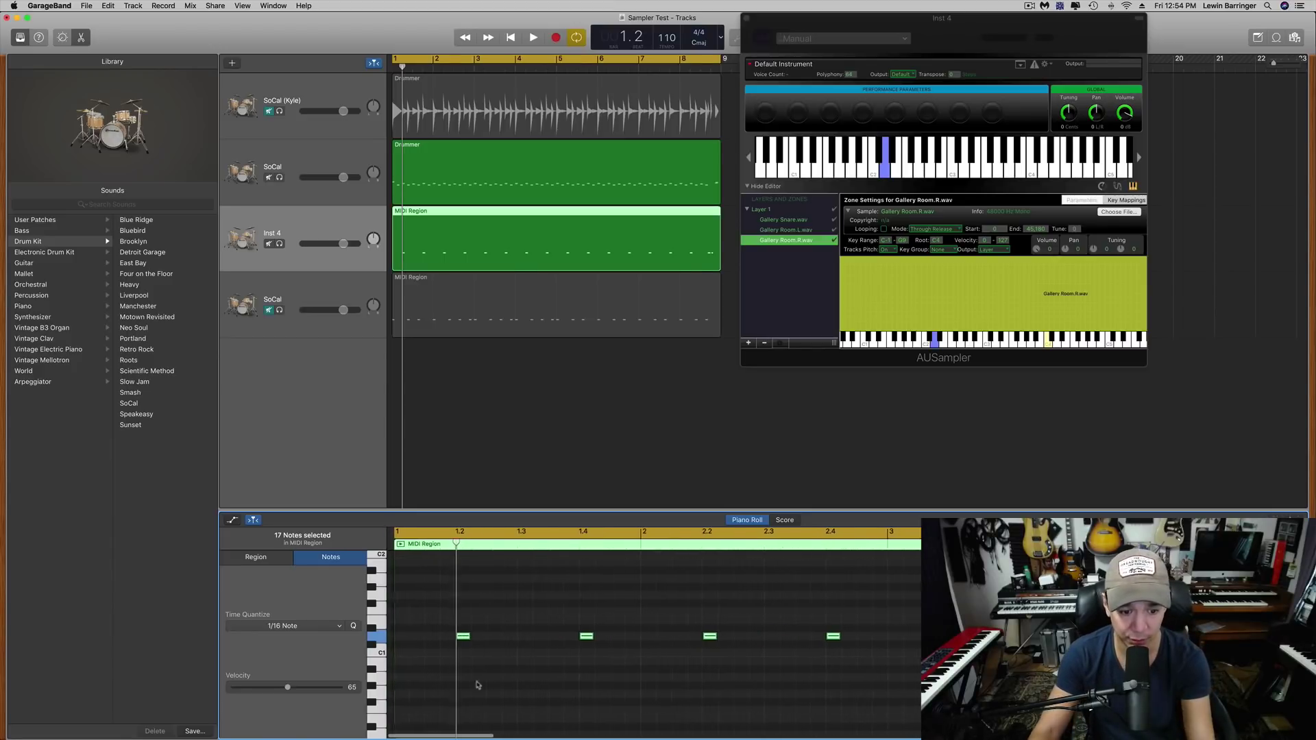
click(20, 37)
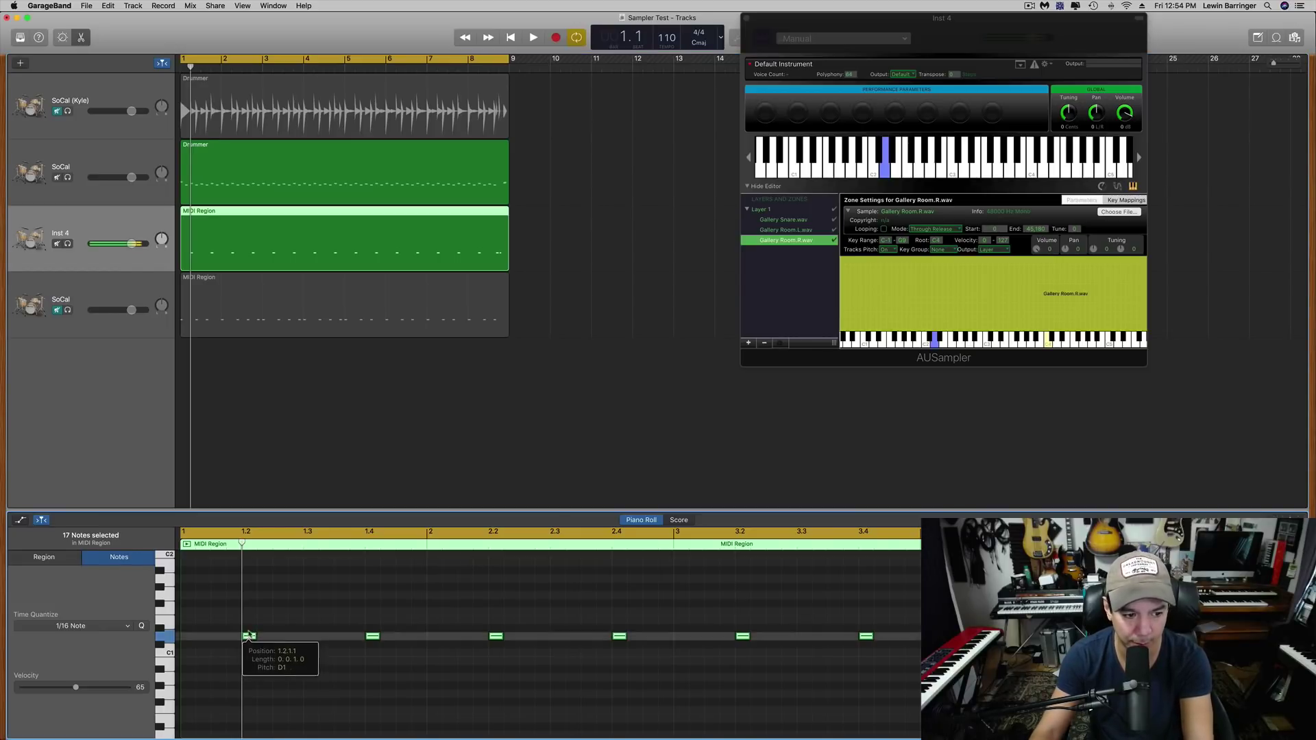
drag(249, 631, 246, 544)
scroll(246, 652, up, 5)
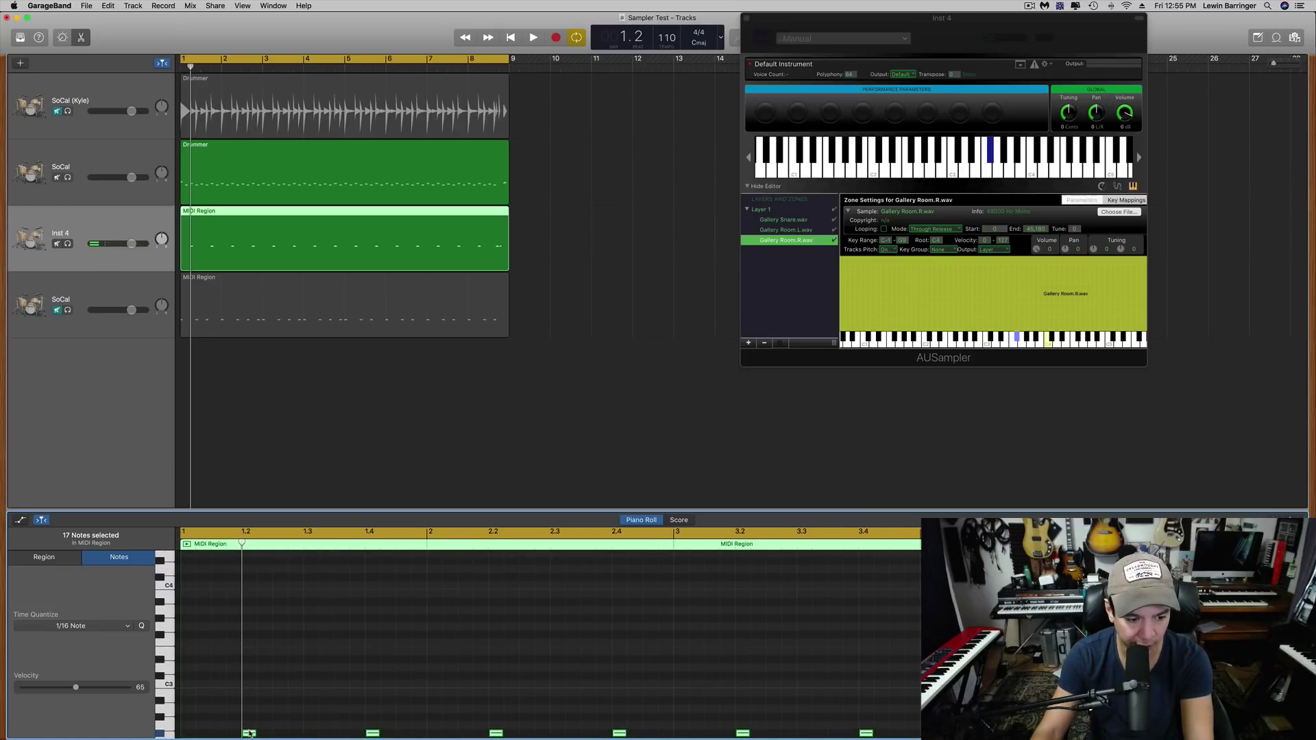
drag(249, 734, 251, 591)
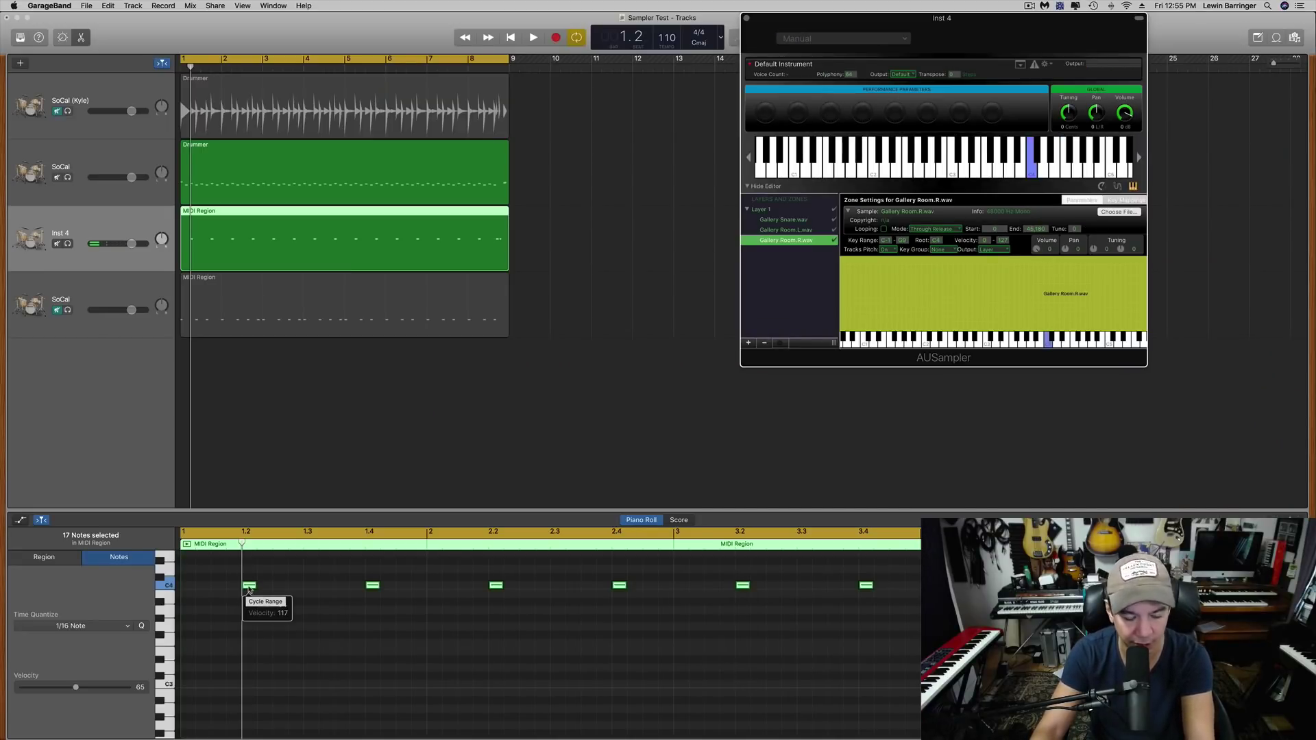
click(248, 587)
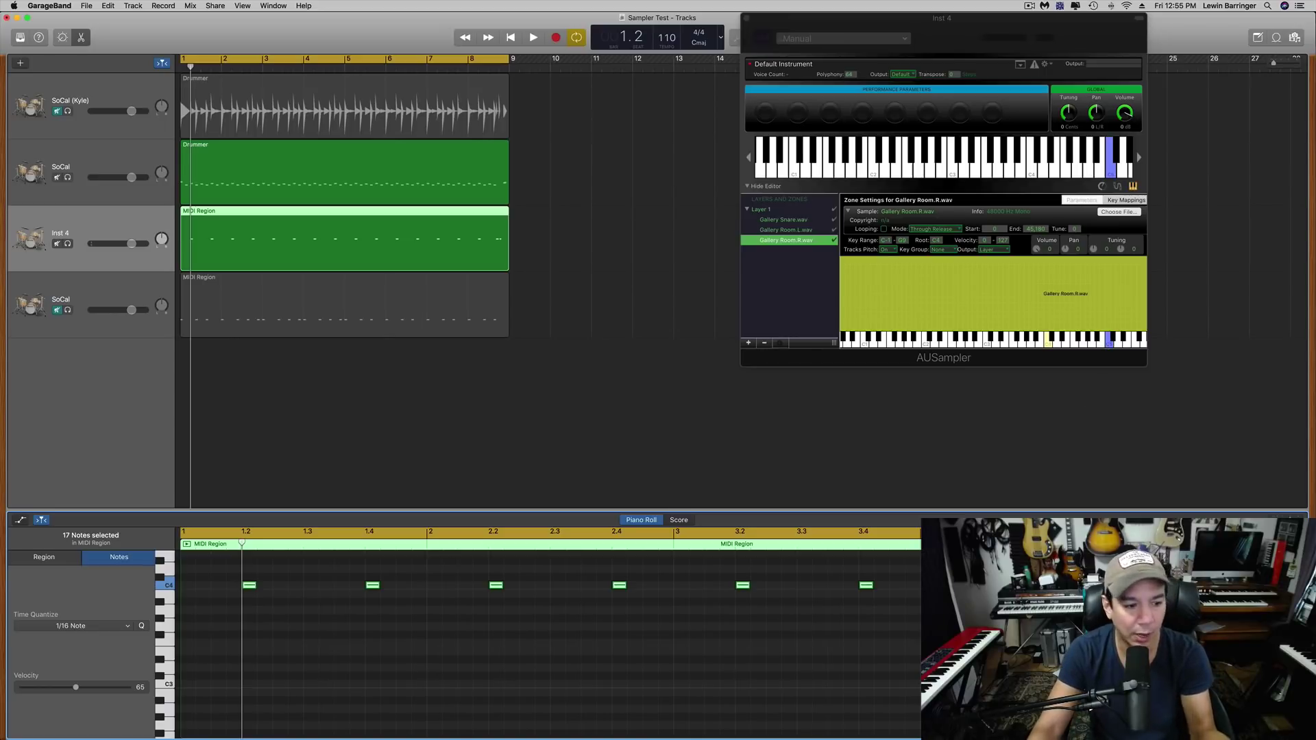
Step: Move the 17 Inst 4 notes from C4 down to C3, play them, and deselect
click(250, 587)
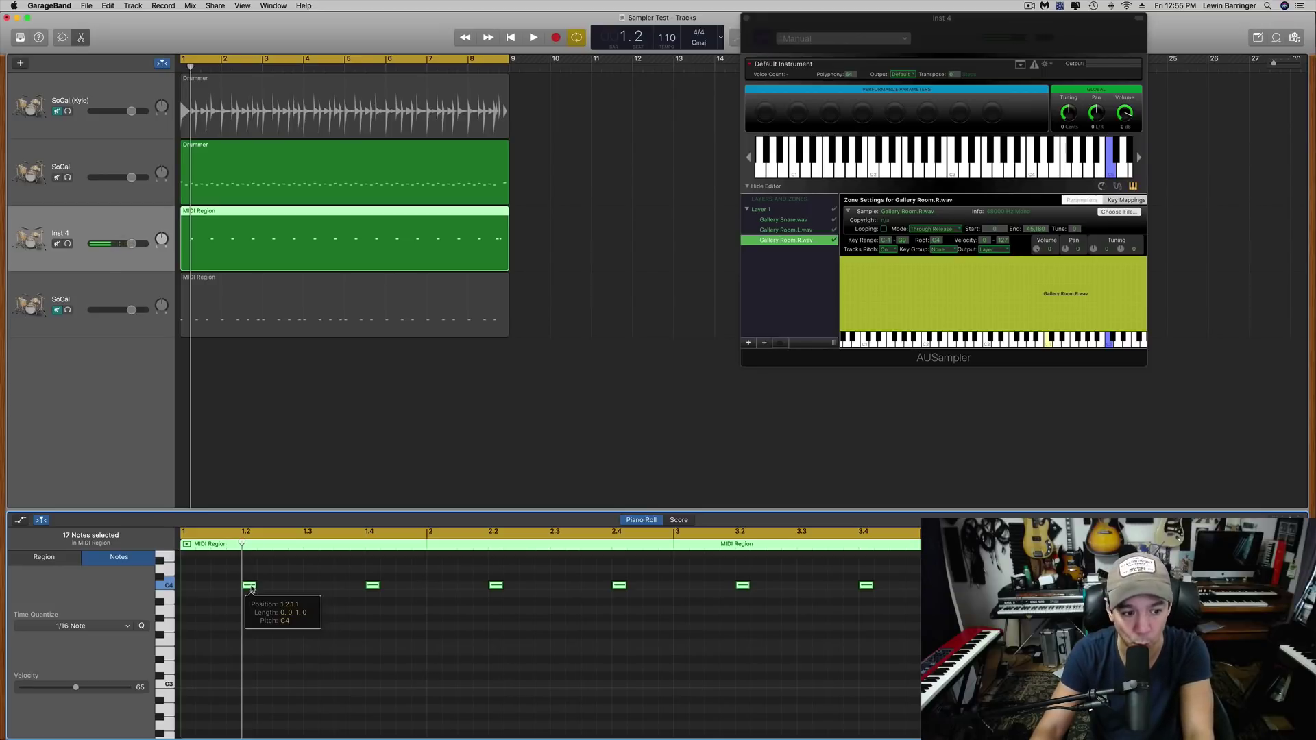
drag(251, 590, 251, 683)
click(244, 686)
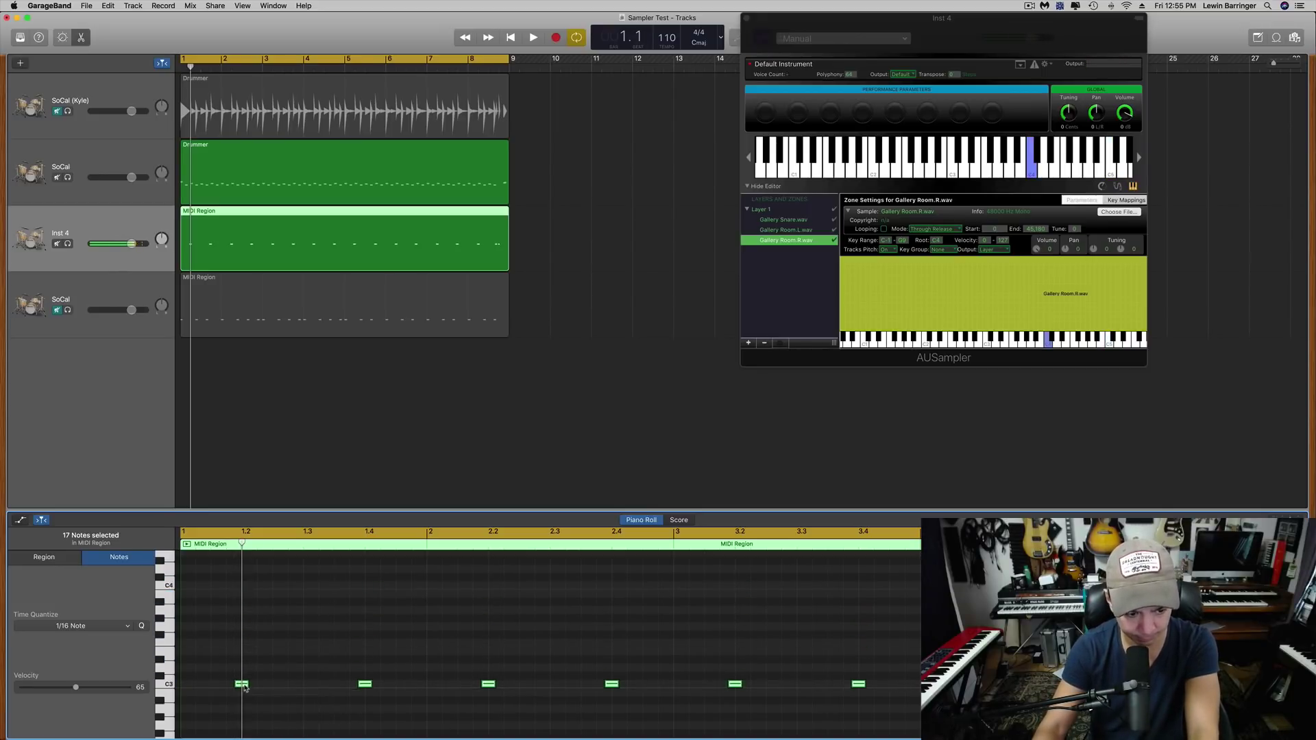
key(space)
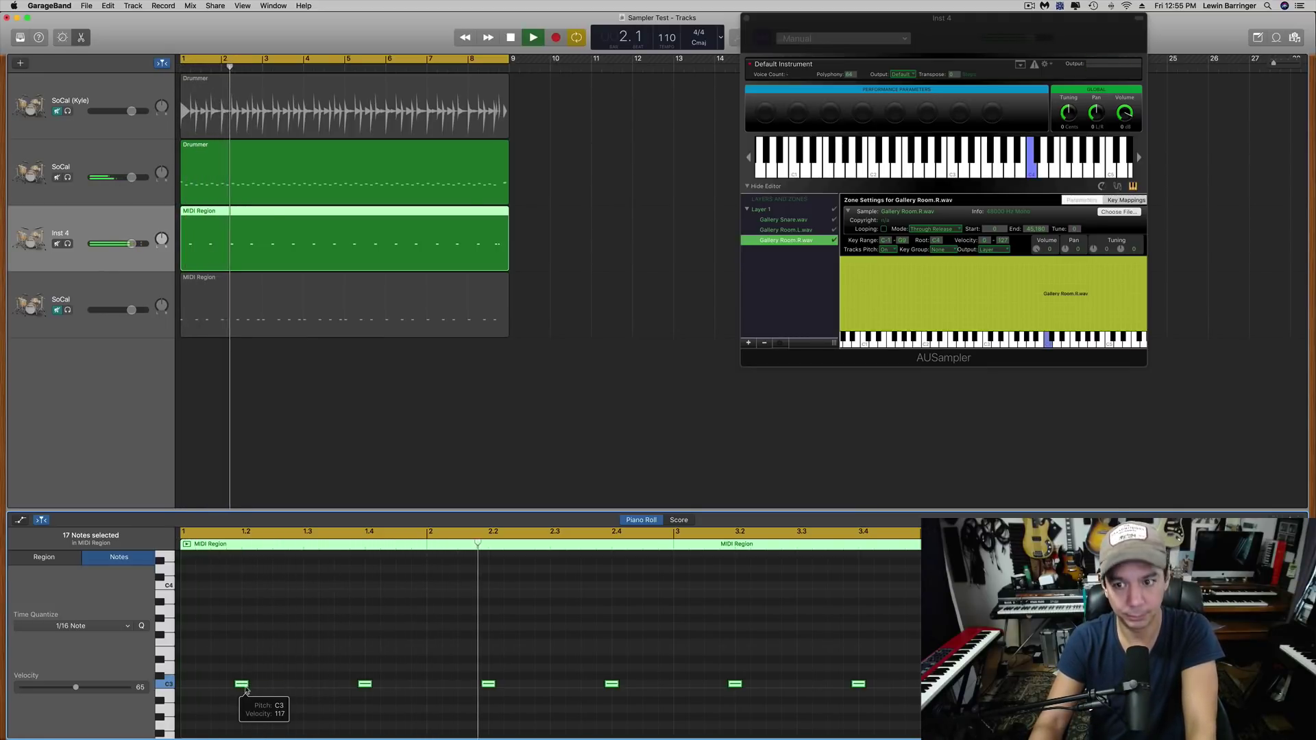
key(space)
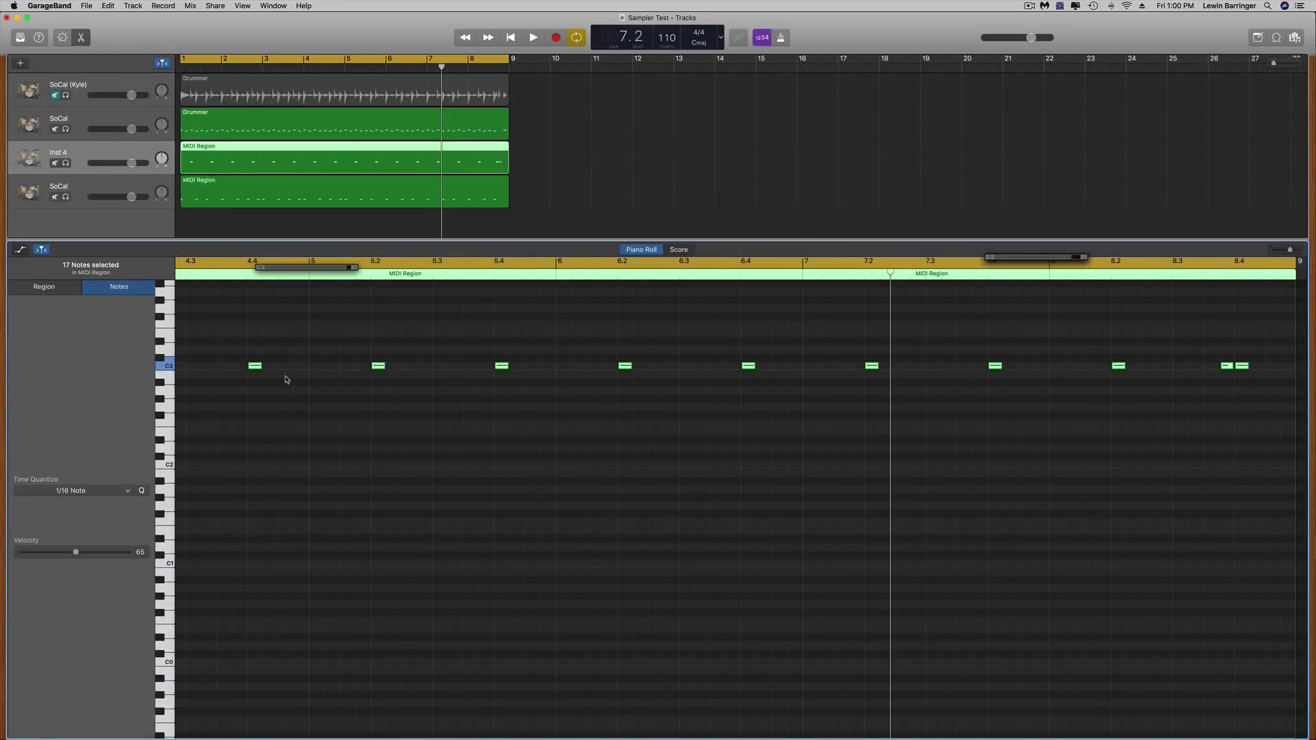
click(268, 376)
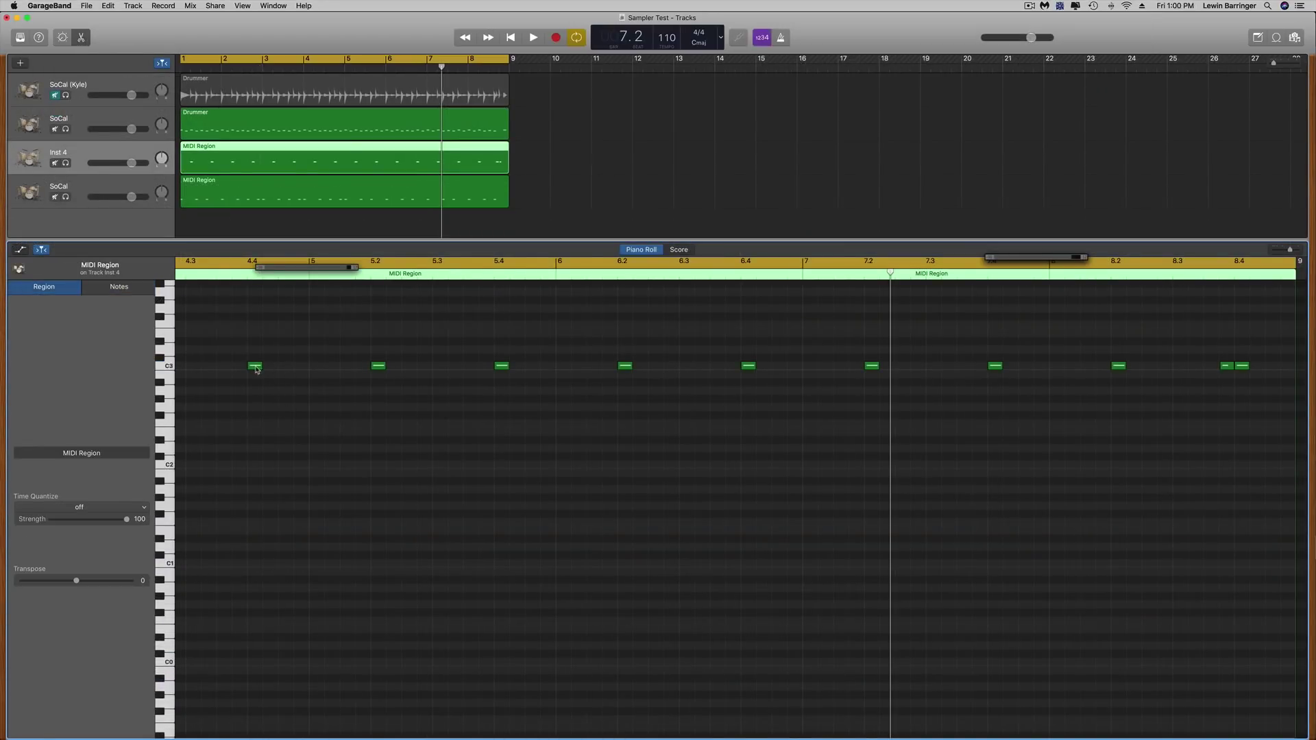
Step: Select all 17 C3 notes of Inst 4, lengthen them slightly, and play them back
click(256, 365)
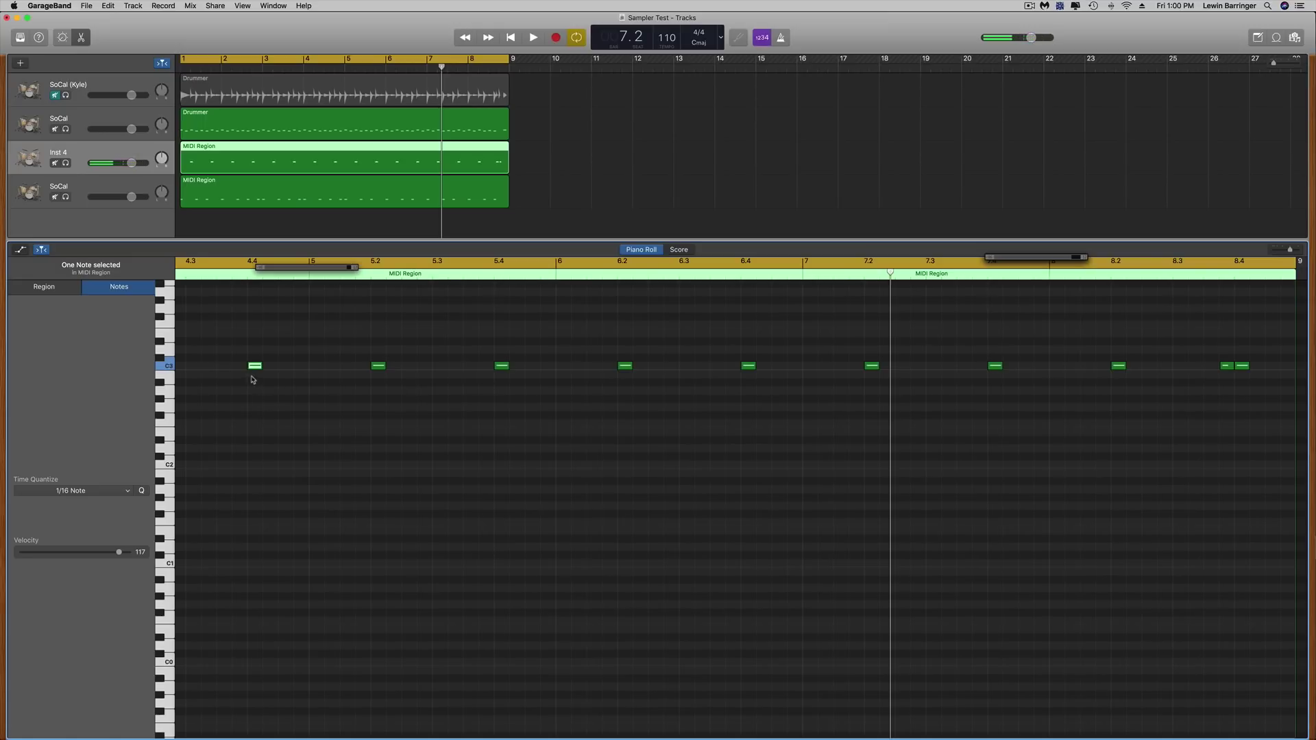
scroll(332, 393, left, 5)
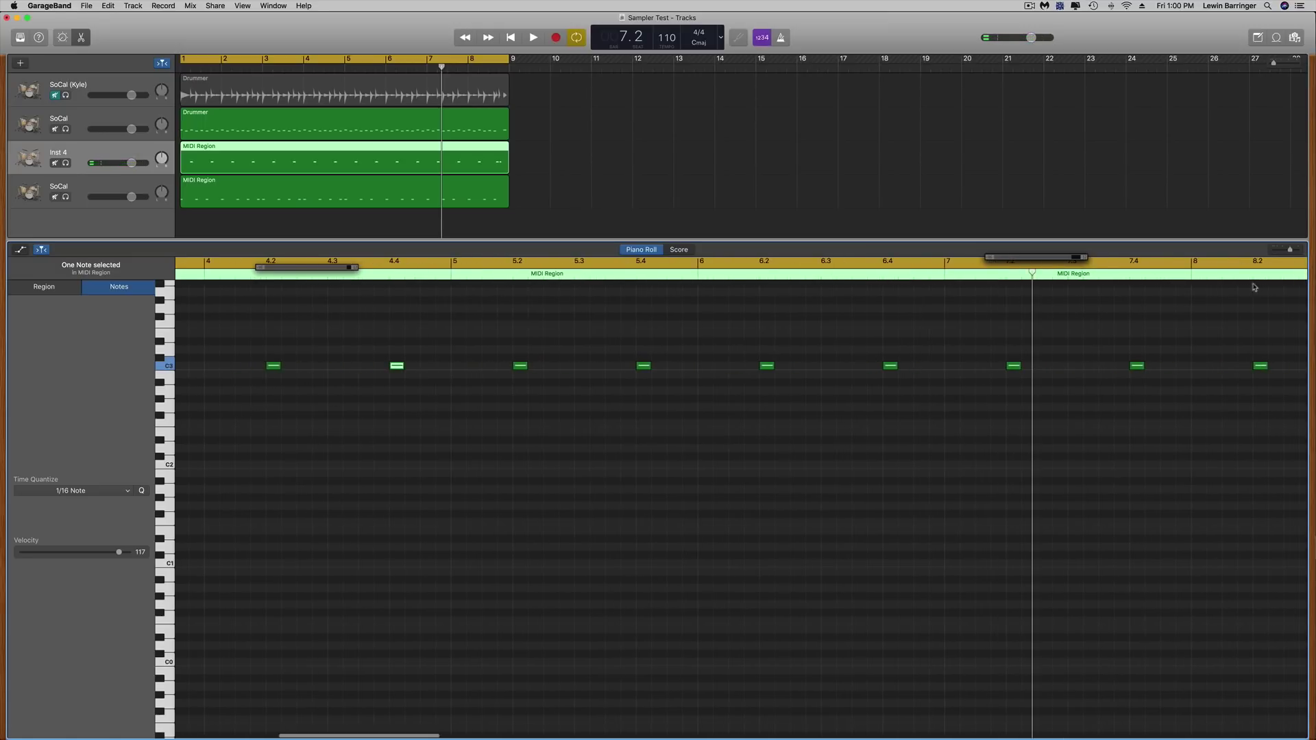
drag(1288, 252, 1280, 254)
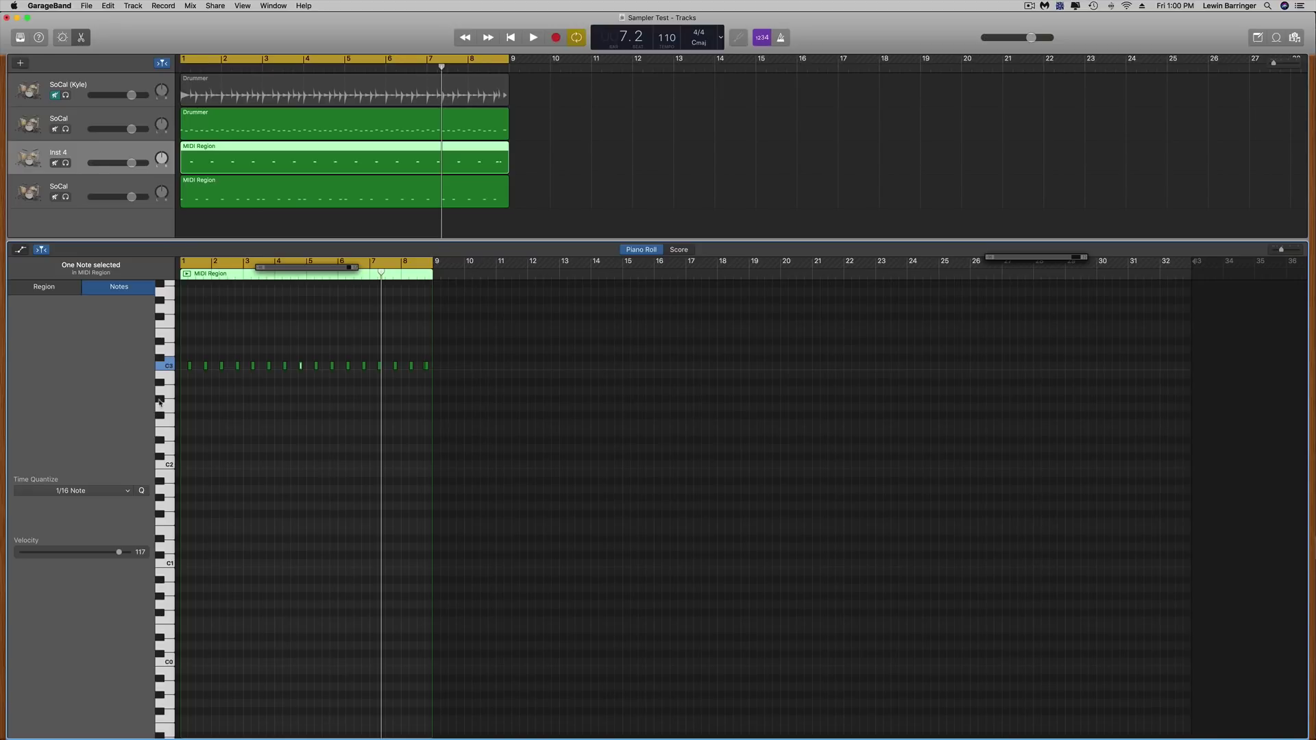
click(170, 365)
scroll(528, 359, up, 5)
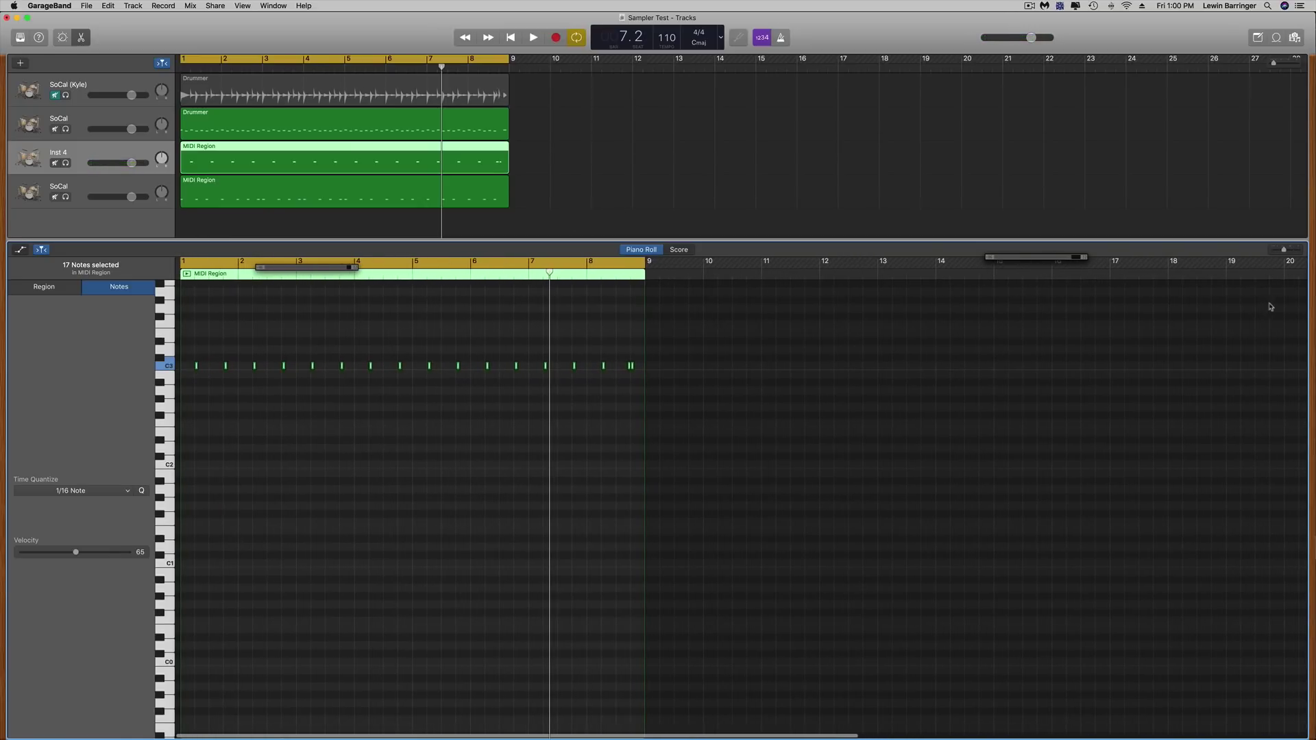
scroll(1008, 309, down, 5)
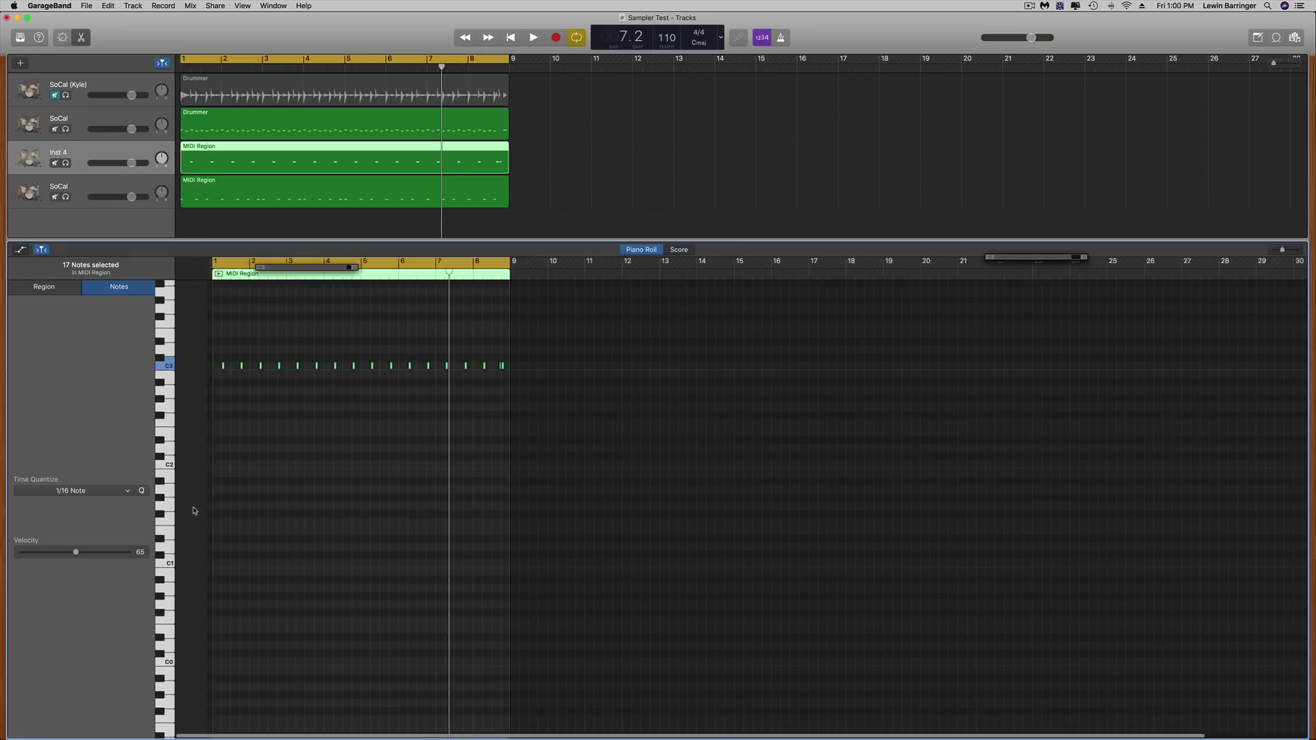
scroll(553, 270, up, 6)
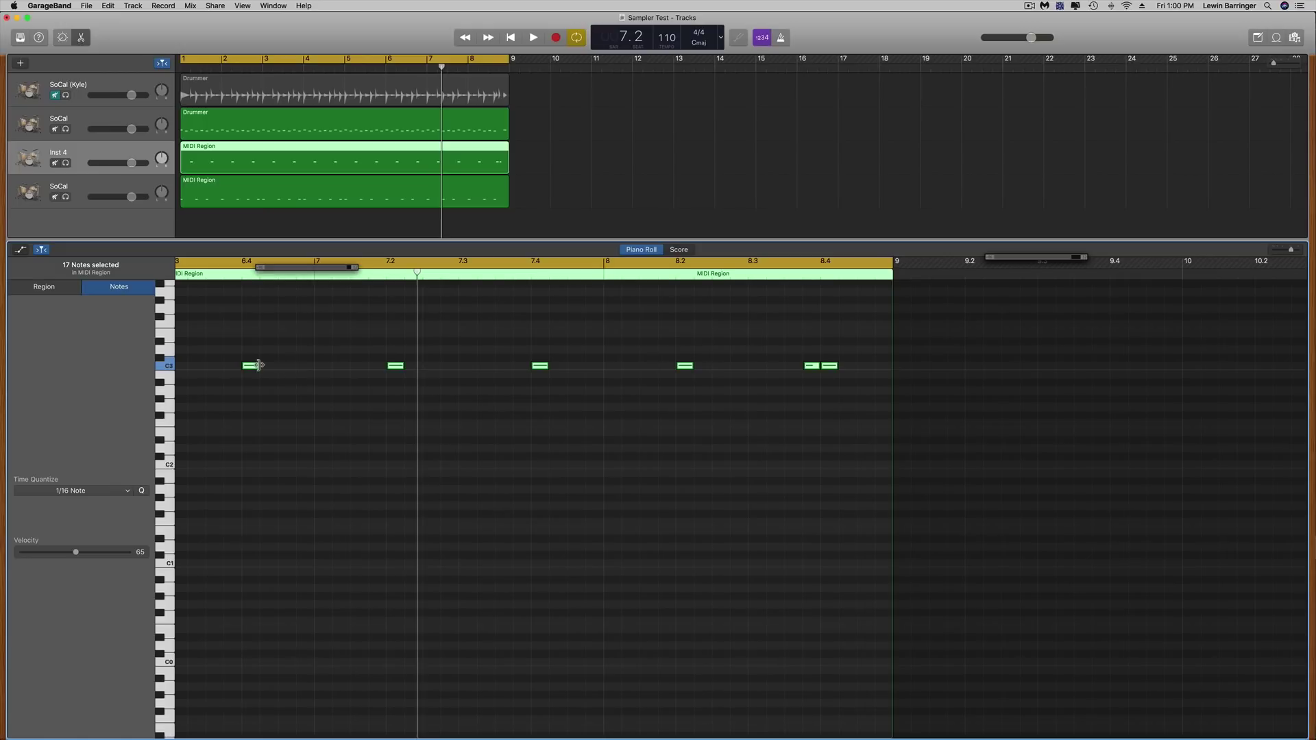
drag(257, 365, 297, 367)
key(space)
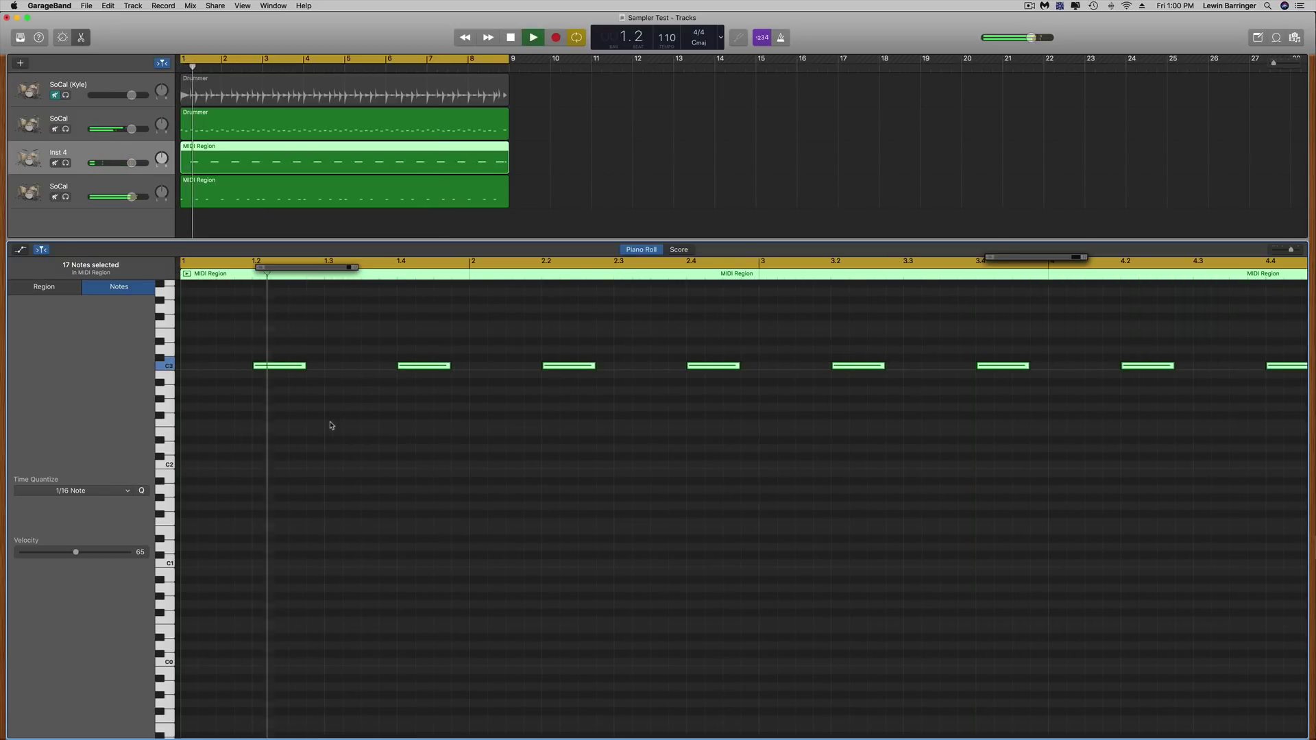
key(space)
Step: Lengthen the C3 notes further so each nearly reaches the next
drag(449, 366, 540, 369)
key(space)
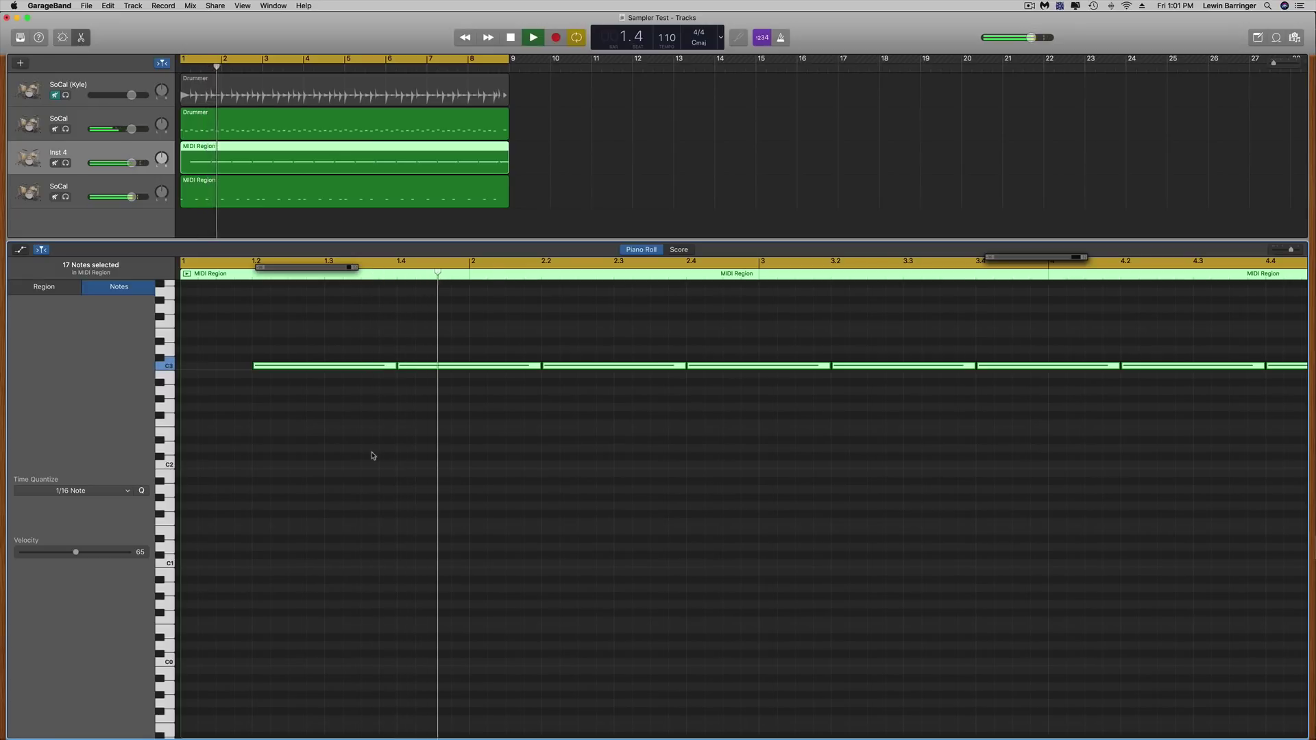
key(space)
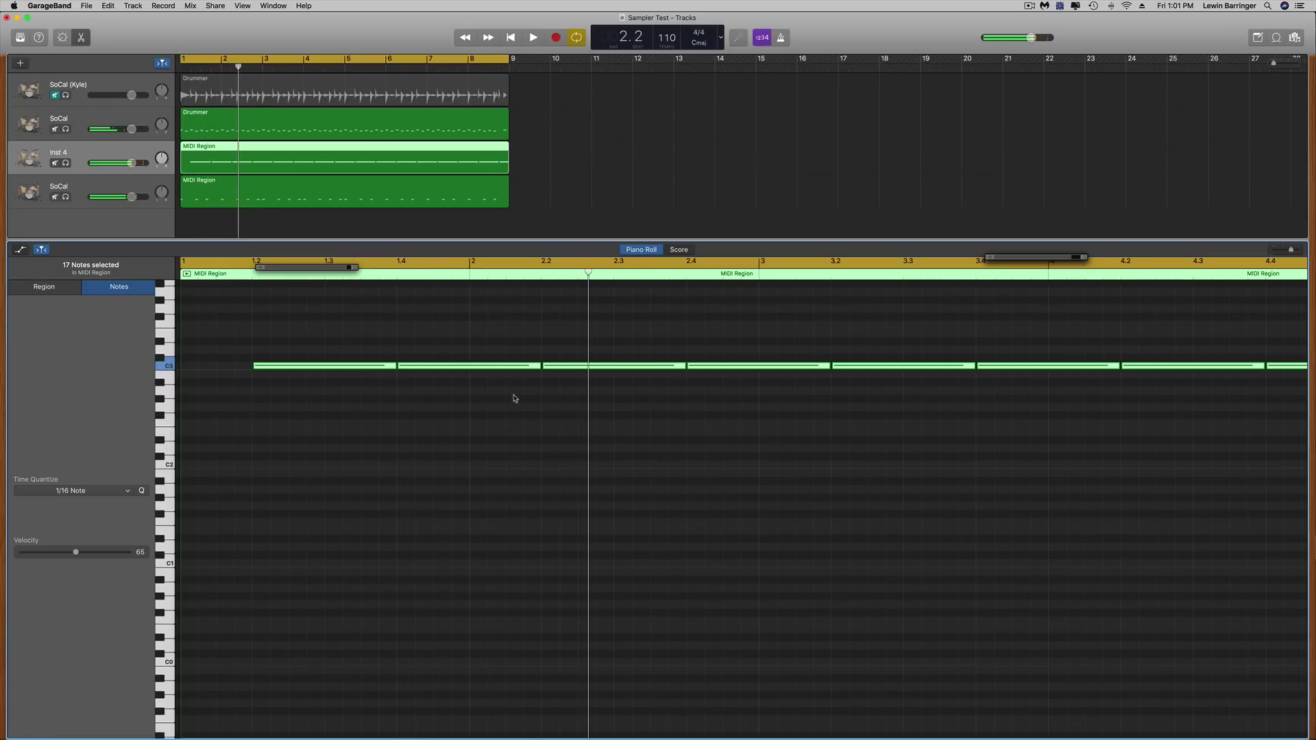
key(super+z)
drag(449, 365, 538, 368)
Step: Return to the project start and play back the lengthened notes
scroll(465, 414, right, 10)
scroll(469, 415, right, 4)
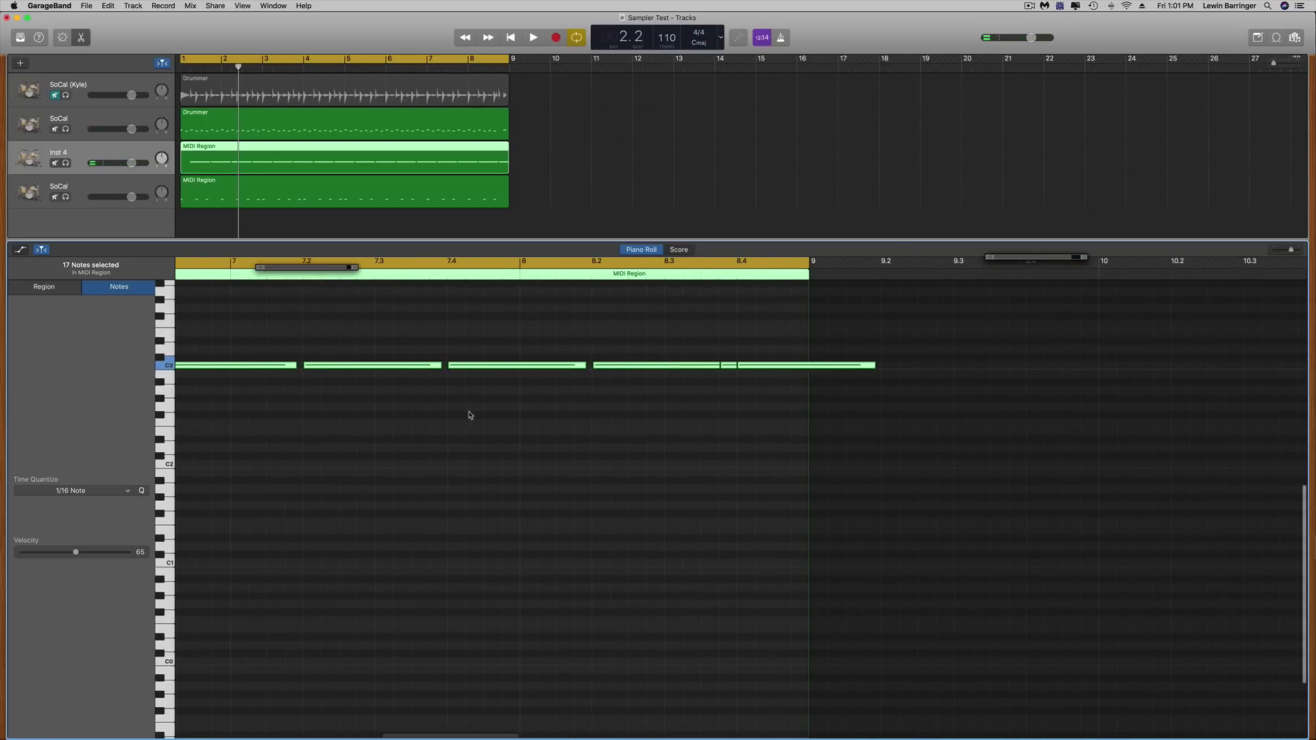
key(Return)
key(space)
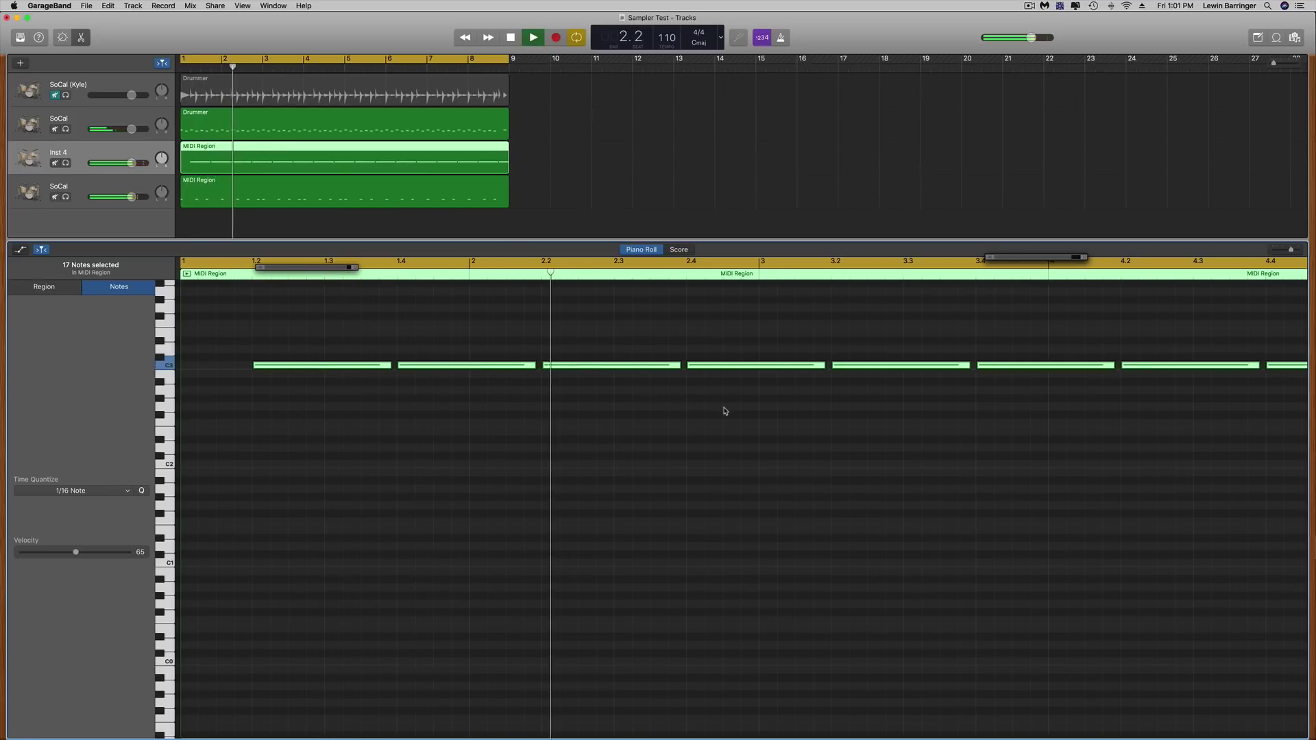
key(space)
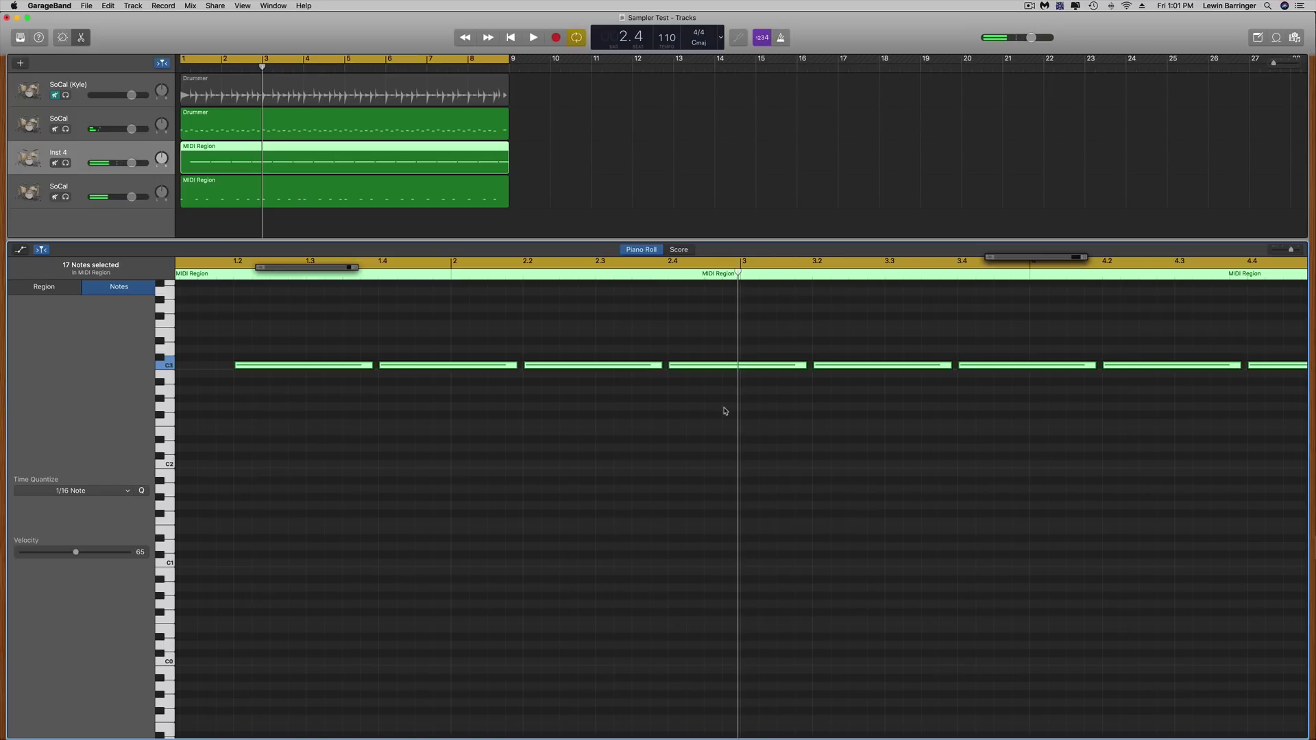
Step: Load the stereo AUSampler as the instrument on the bottom kick track, Inst 3
click(94, 187)
scroll(368, 426, left, 3)
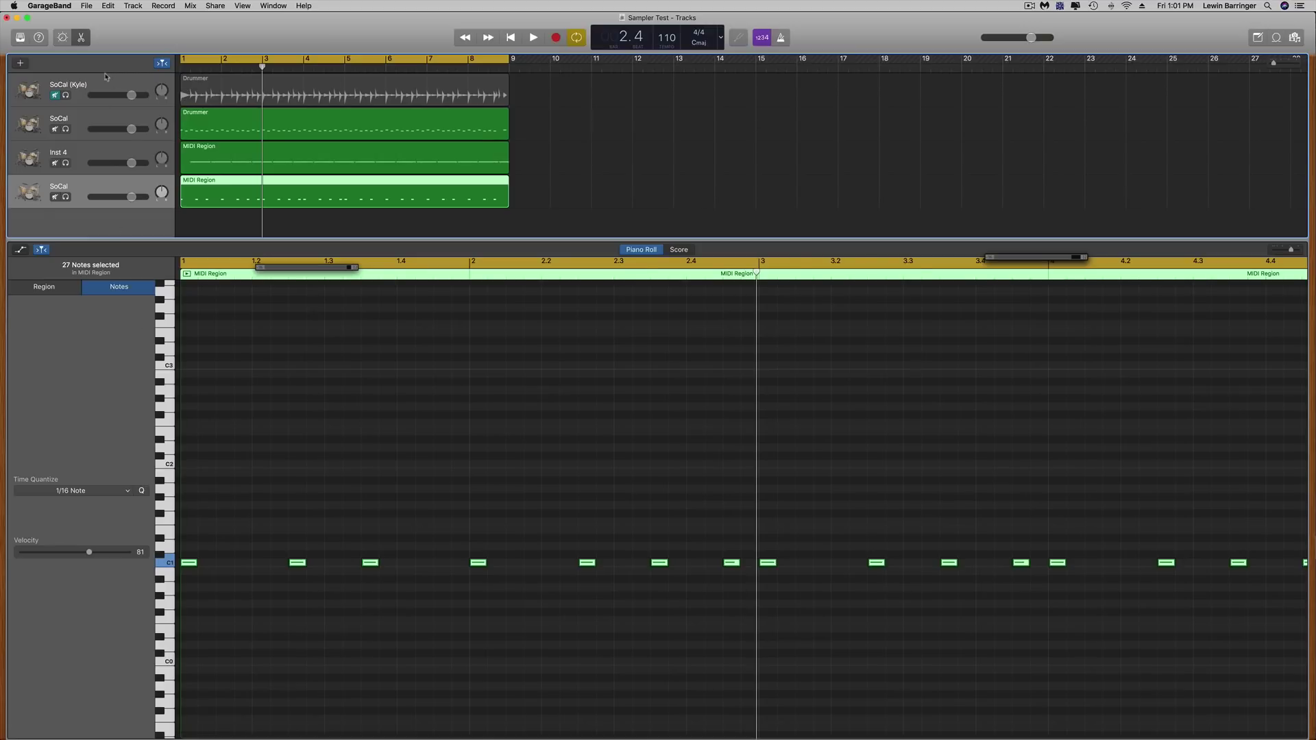
click(61, 37)
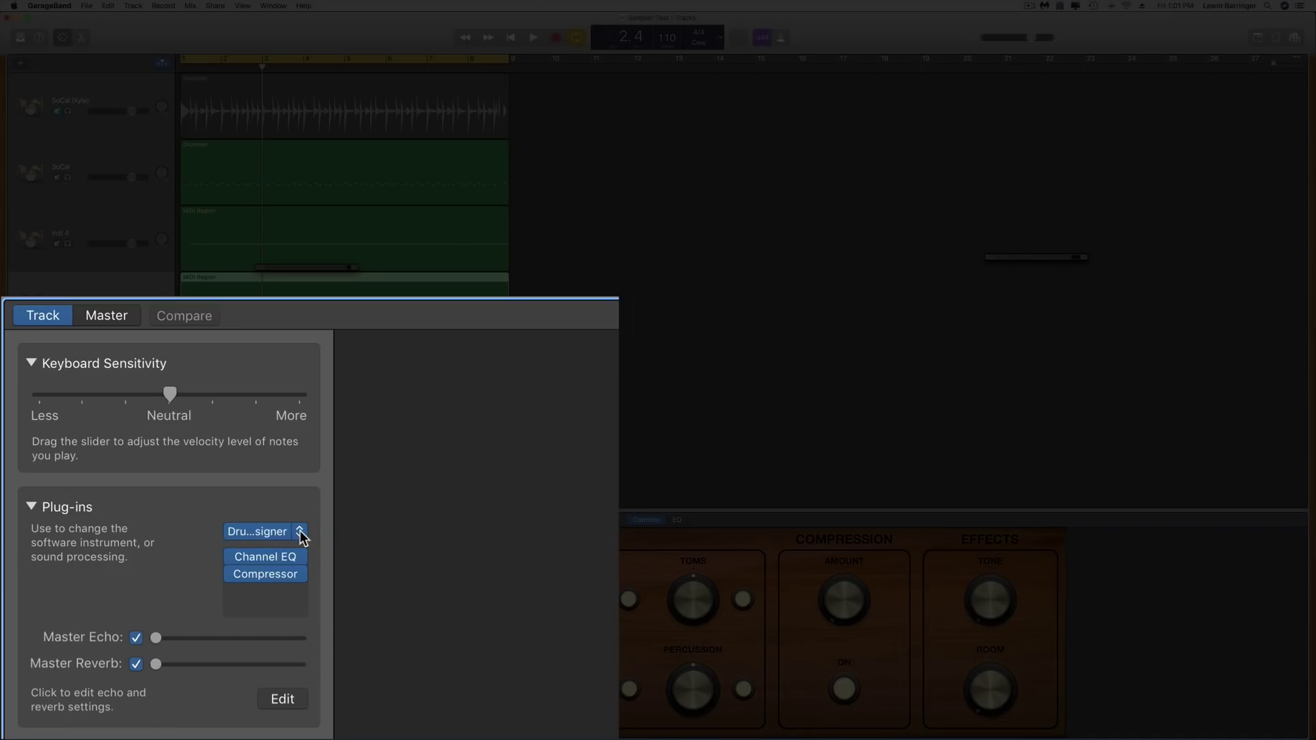
click(300, 532)
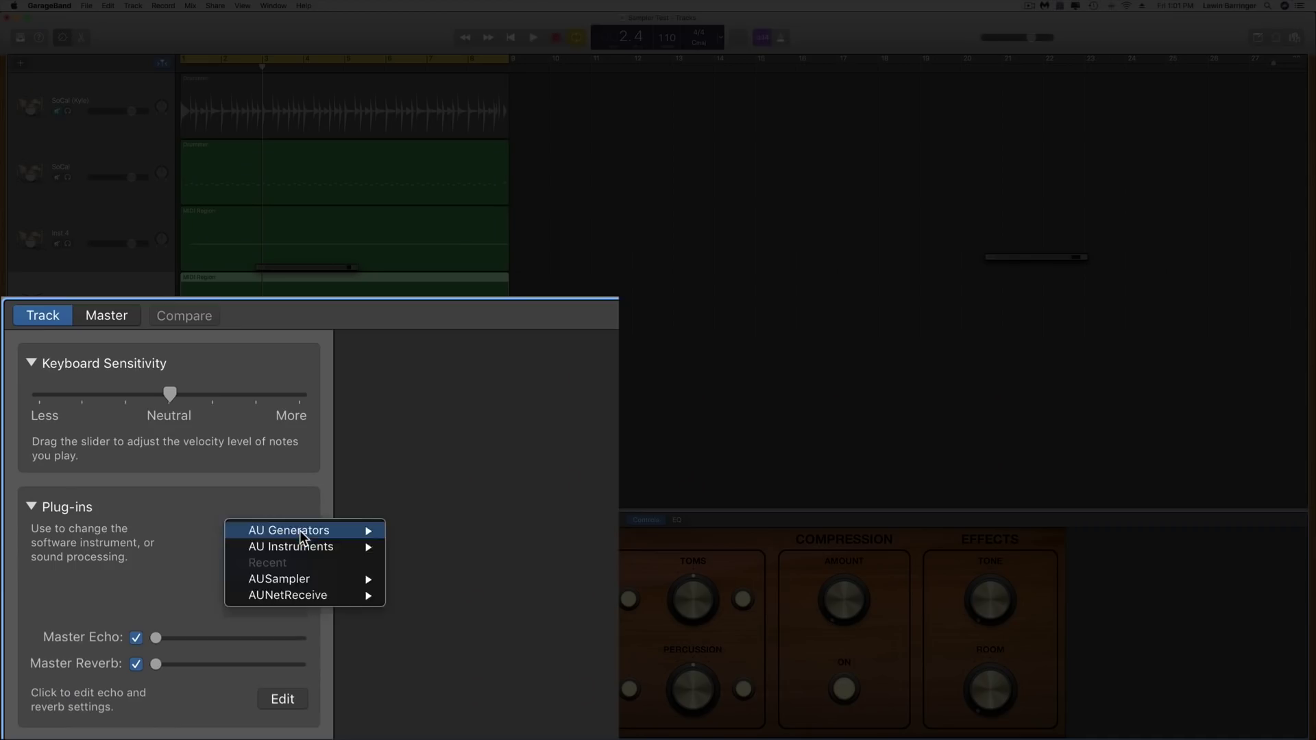
mouse_move(299, 538)
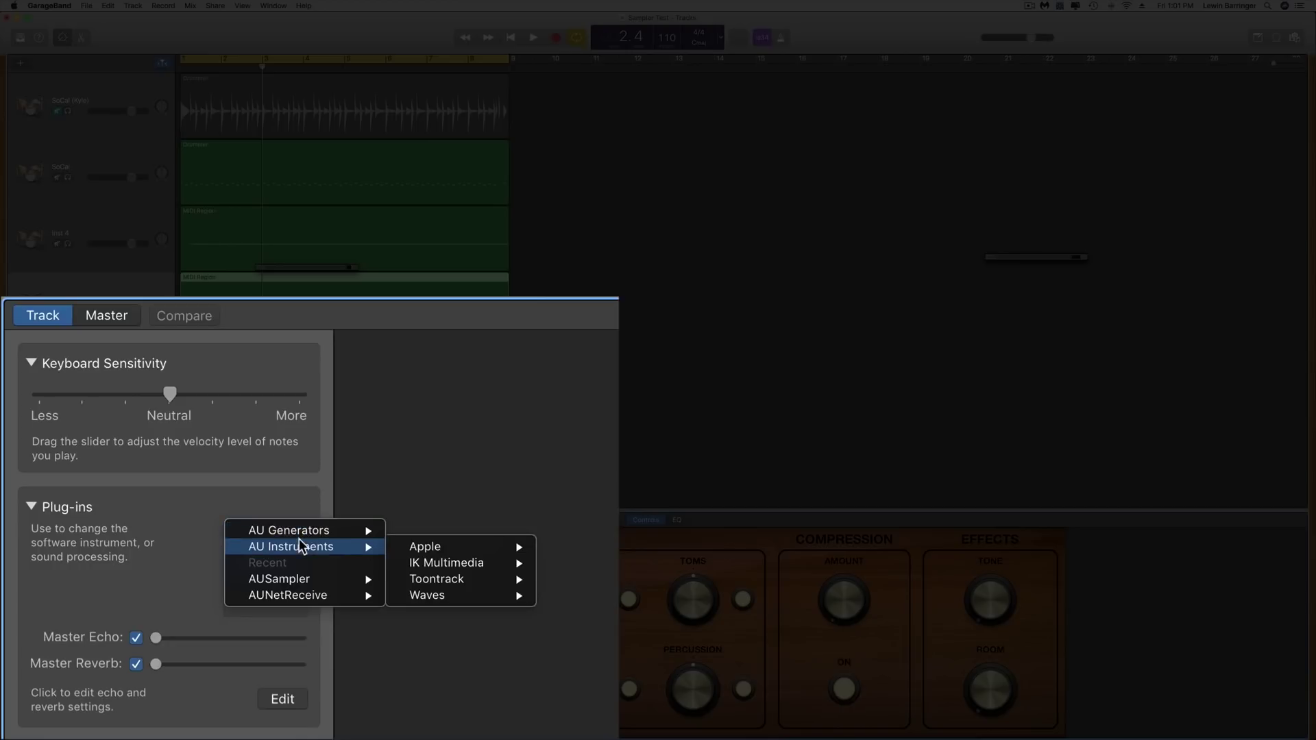
mouse_move(357, 581)
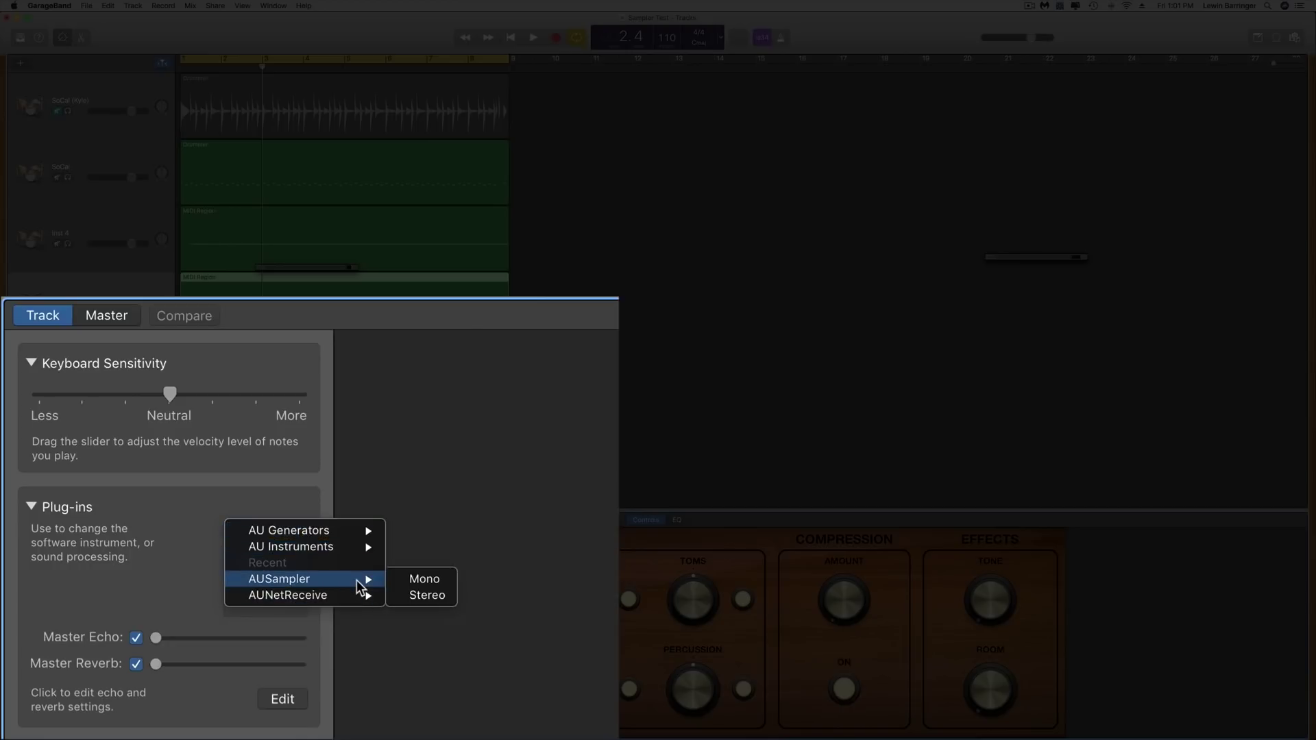
click(429, 594)
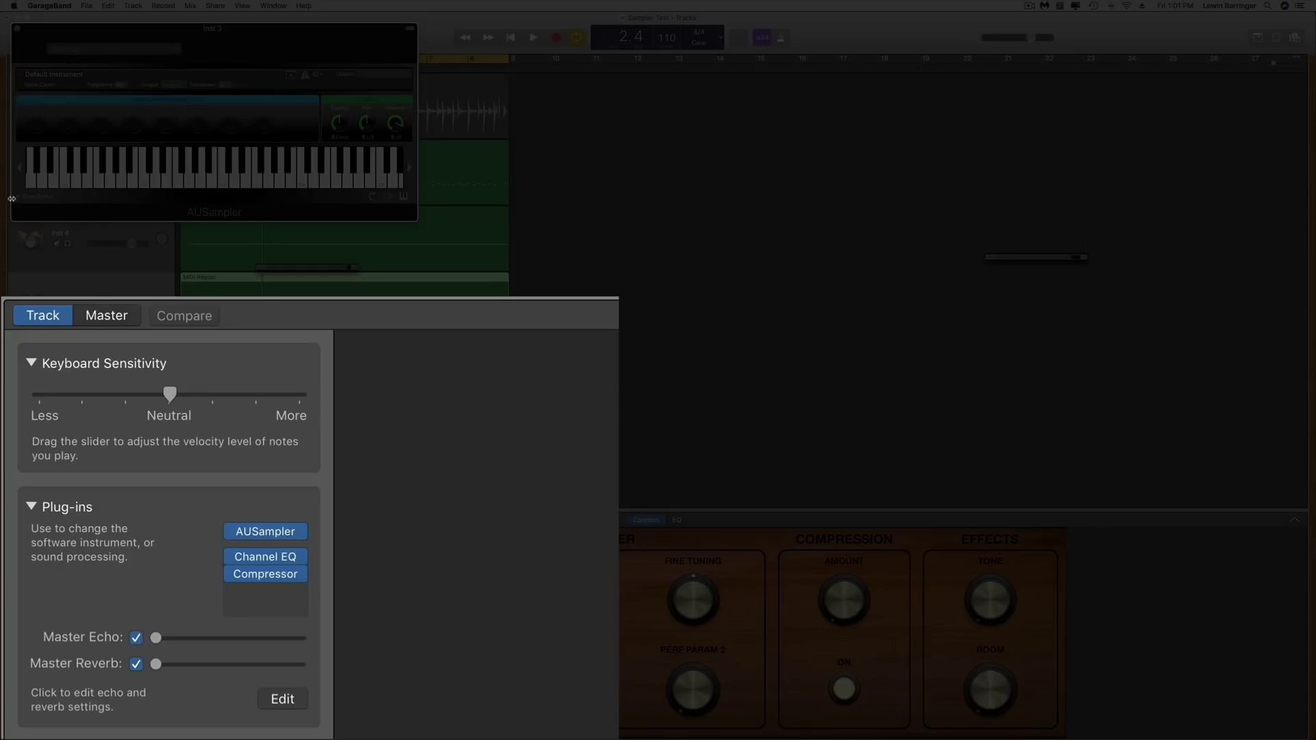
Step: Add the I Wanna Kick.wav sample to the AUSampler's Layer 1
click(19, 198)
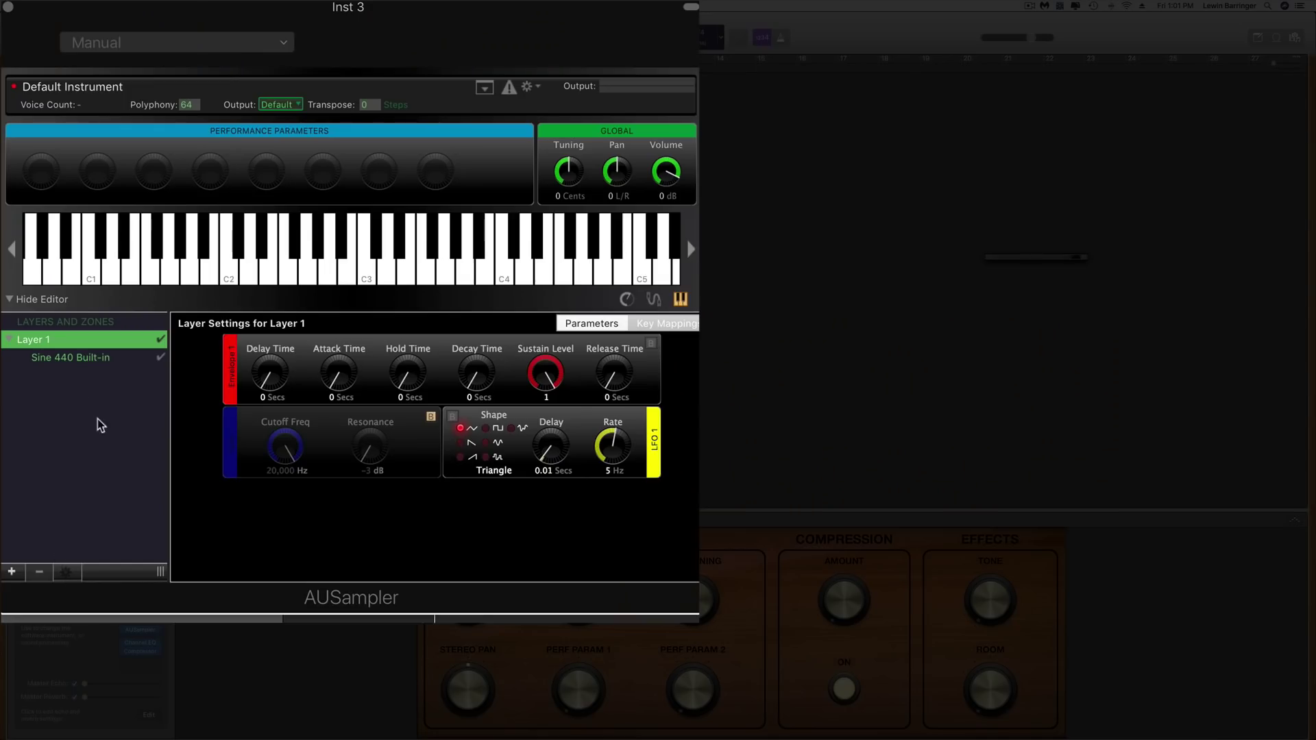
click(68, 573)
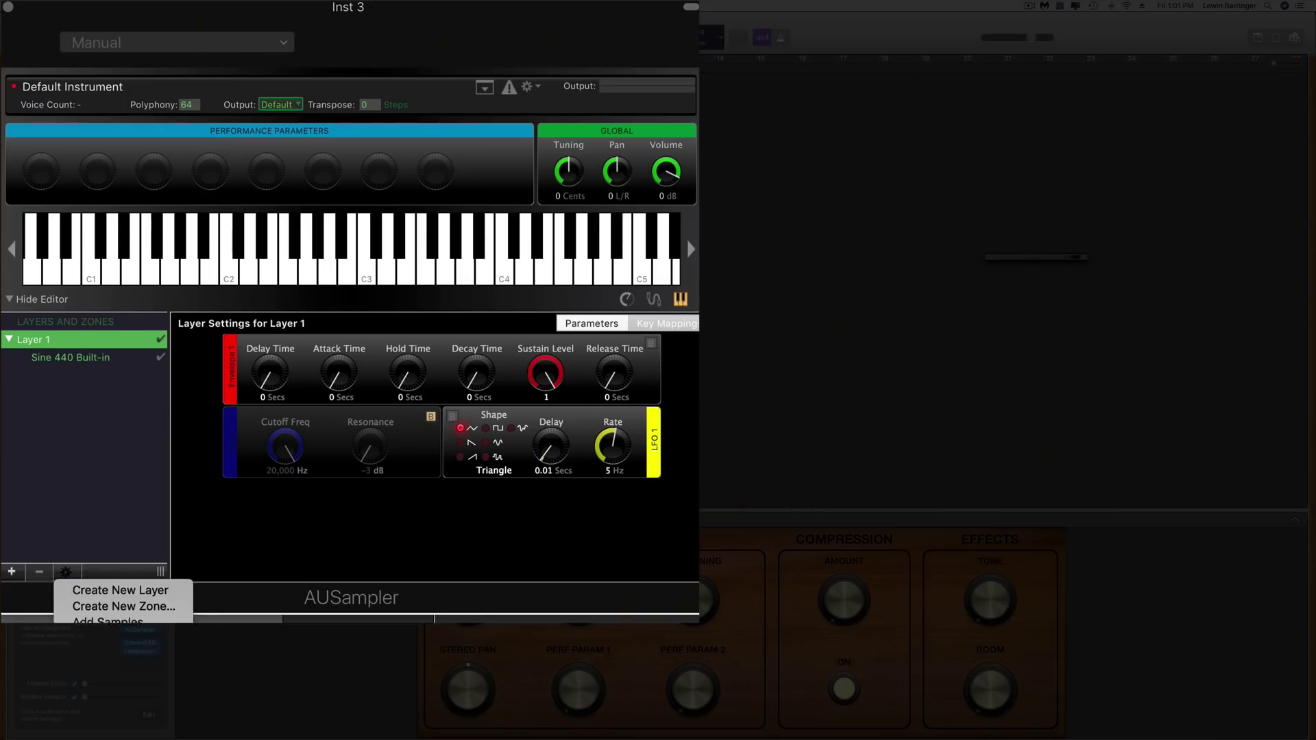
click(77, 620)
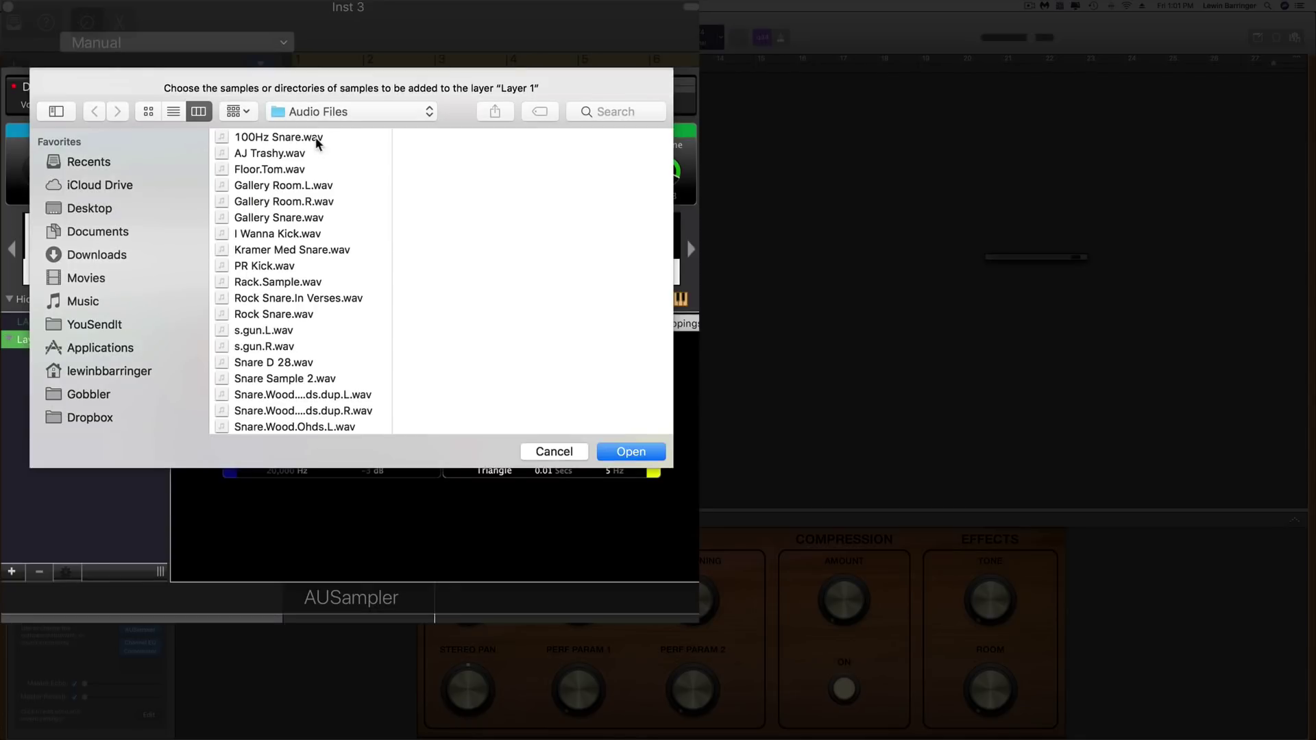
click(281, 234)
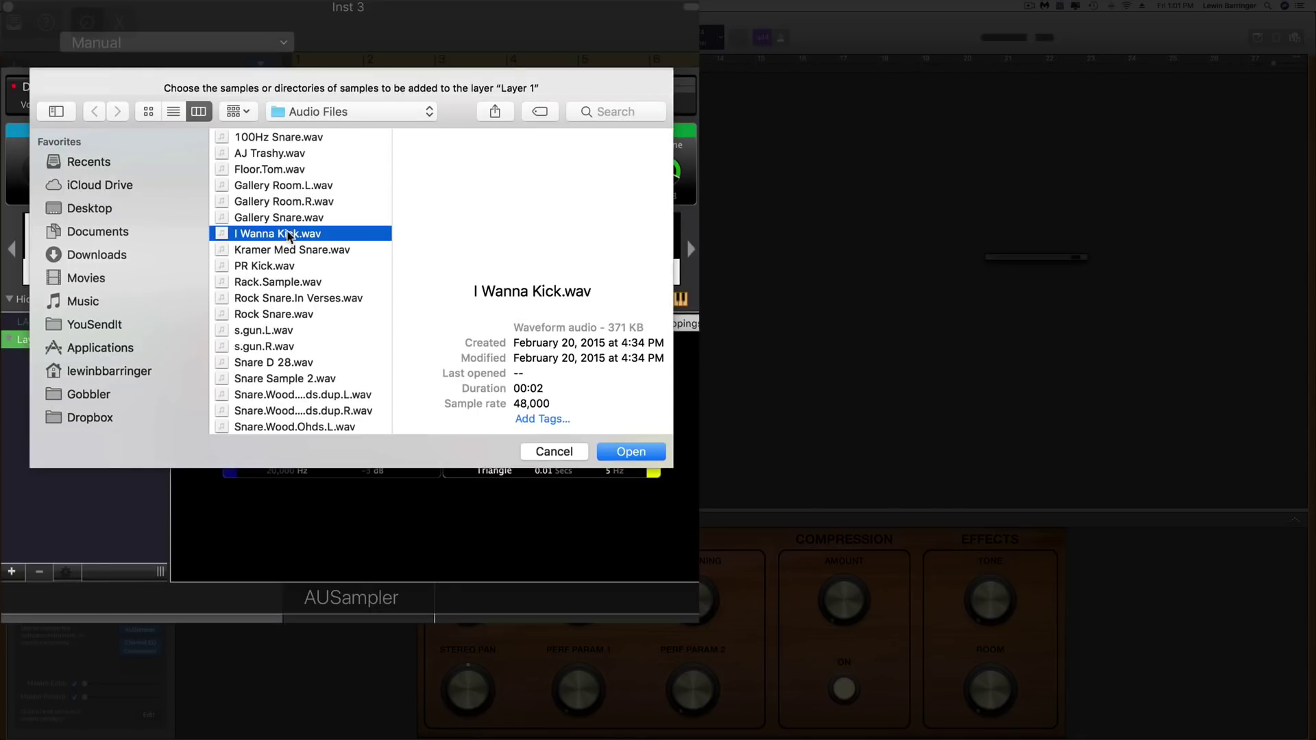
click(633, 457)
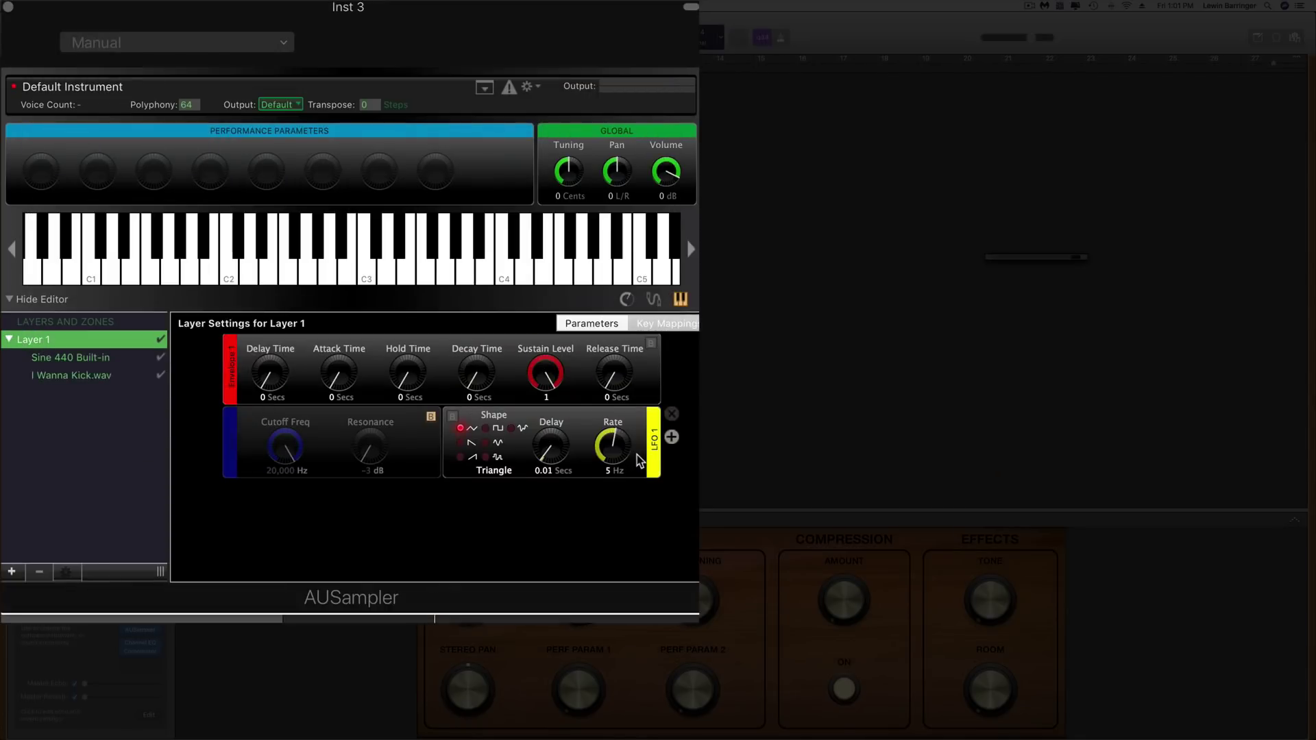
Step: Delete the Sine 440 Built-in zone and select the I Wanna Kick.wav zone
click(103, 358)
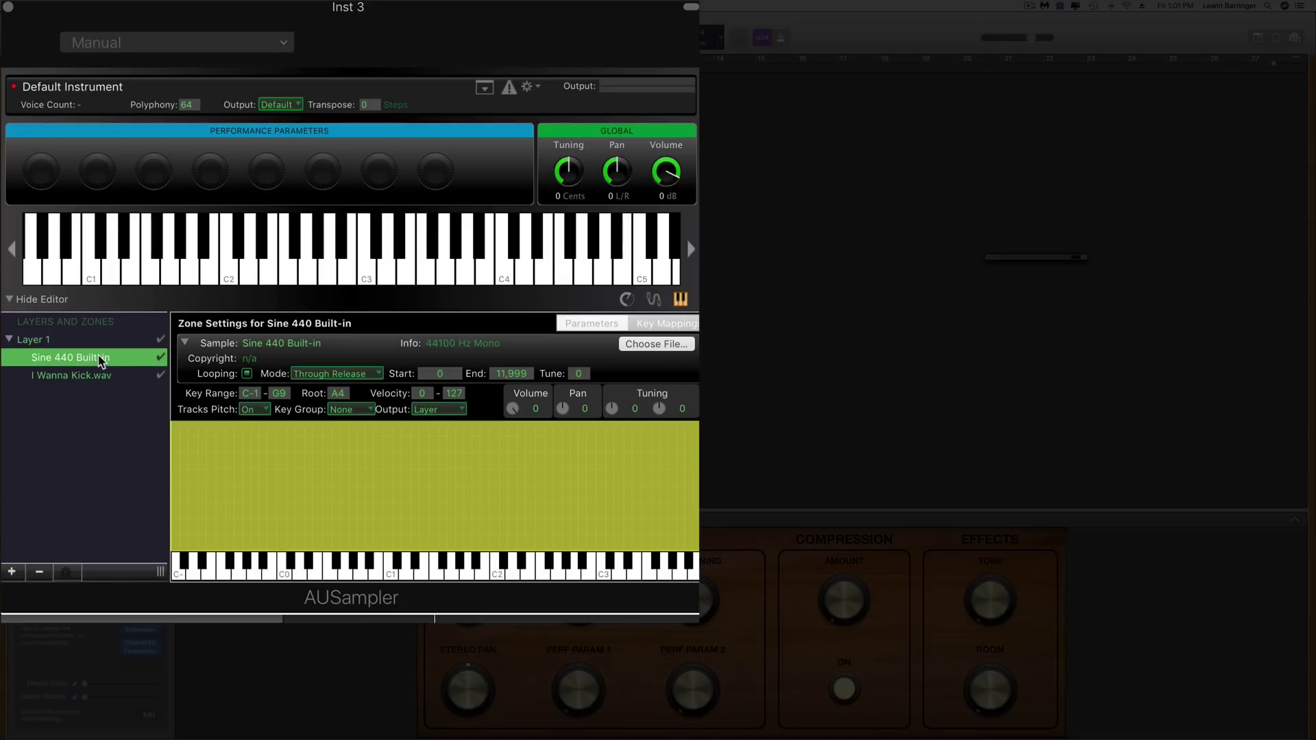
click(39, 573)
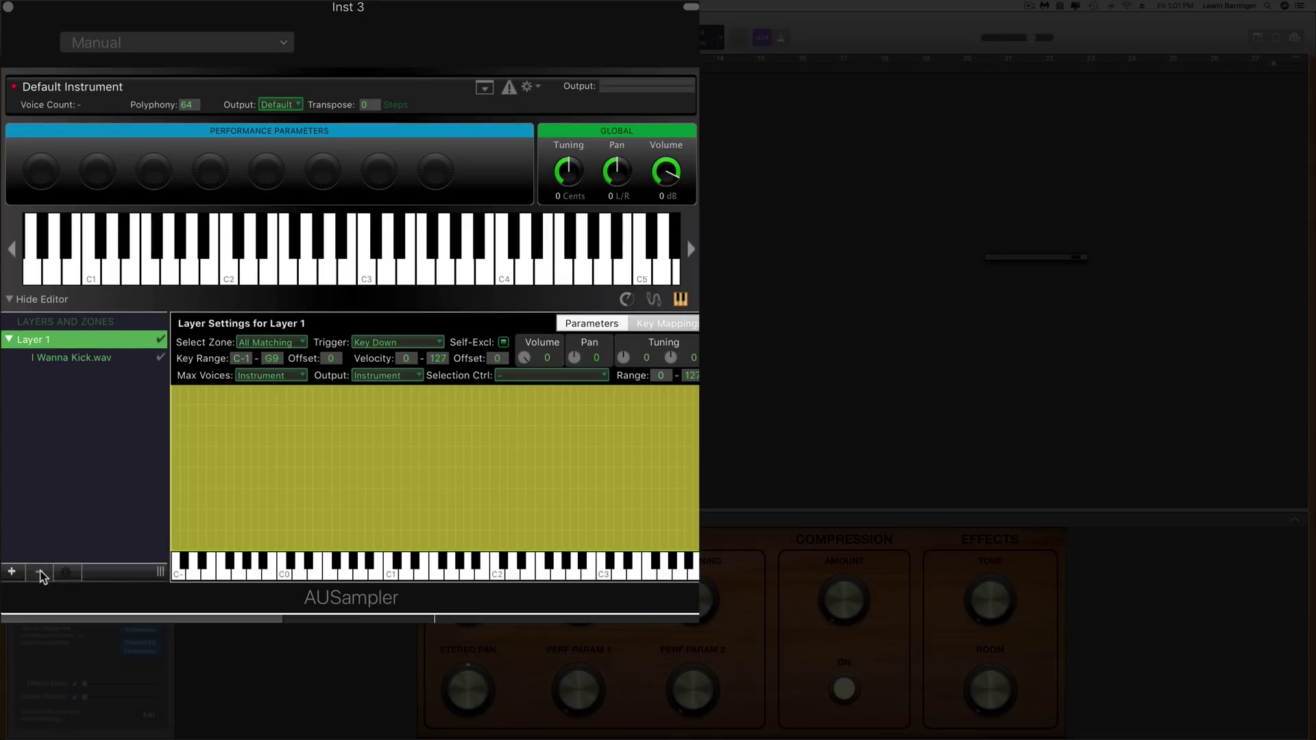
click(95, 362)
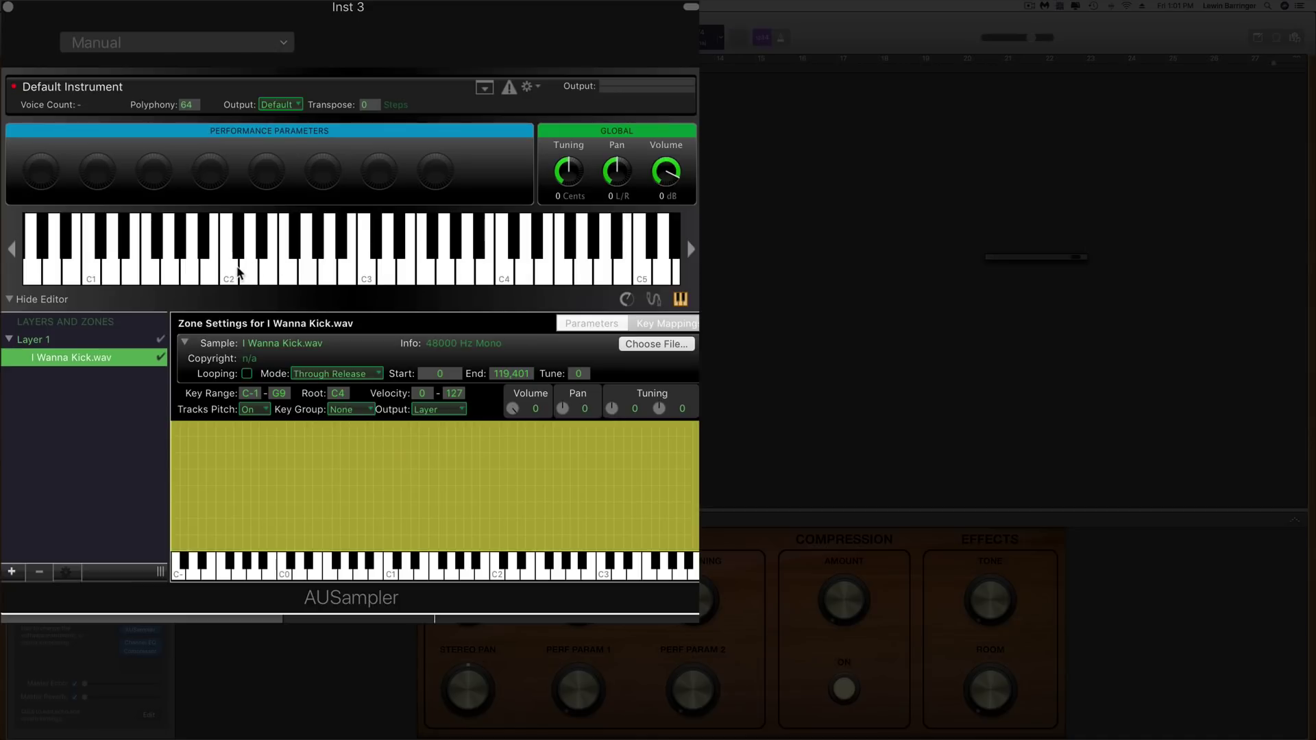
Step: Audition the I Wanna Kick.wav sample at C4 on the zone keyboard several times
scroll(439, 572, right, 5)
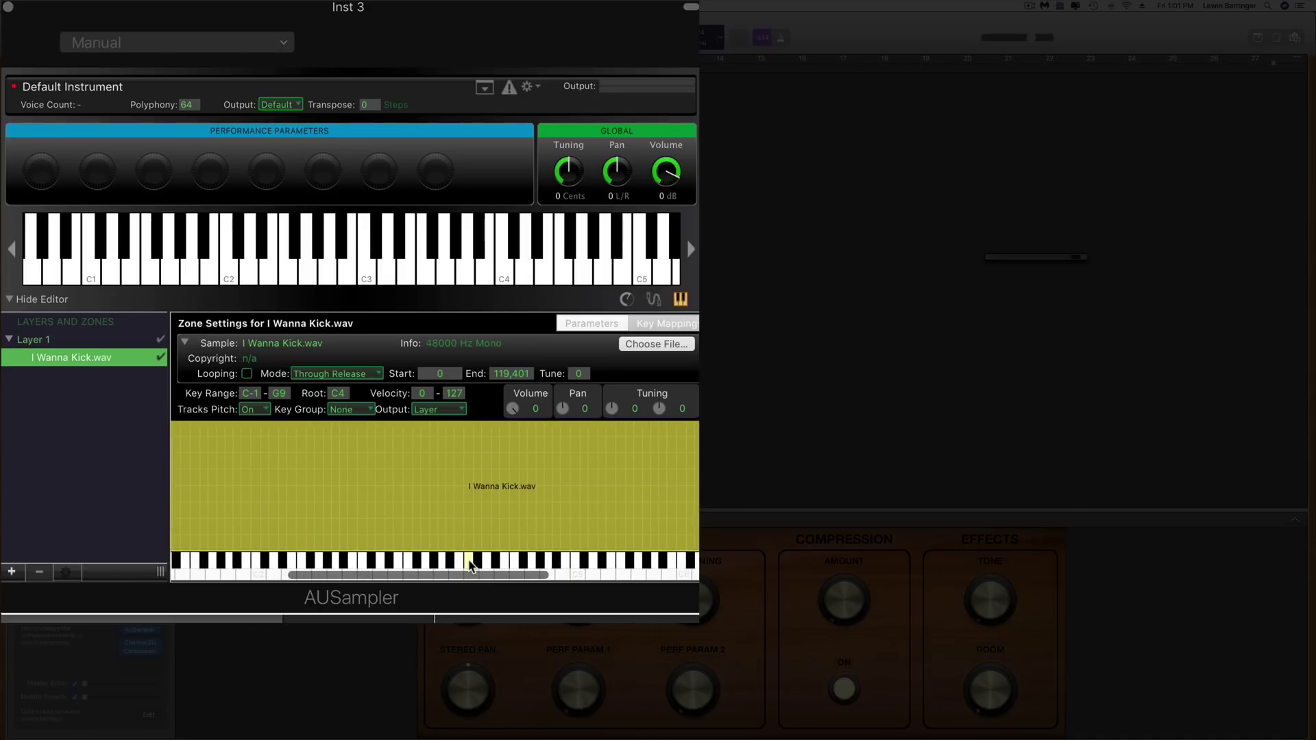
click(470, 564)
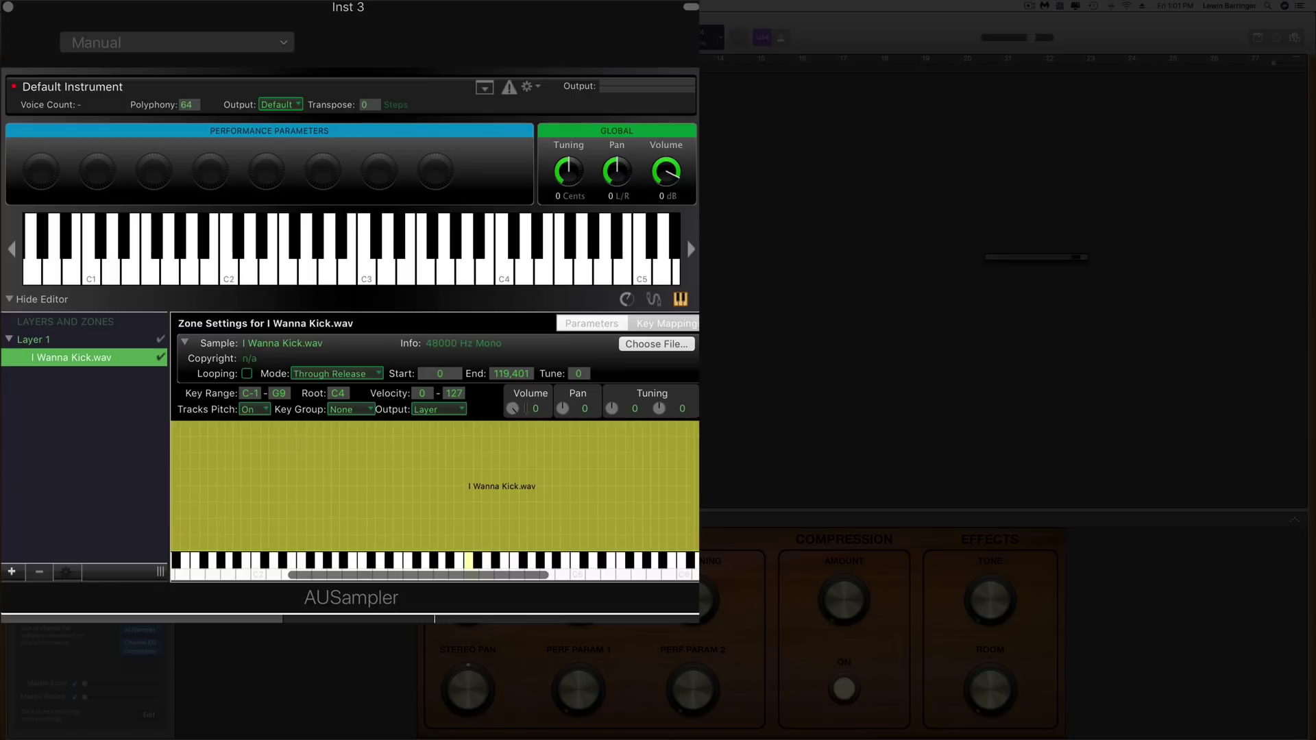
click(470, 564)
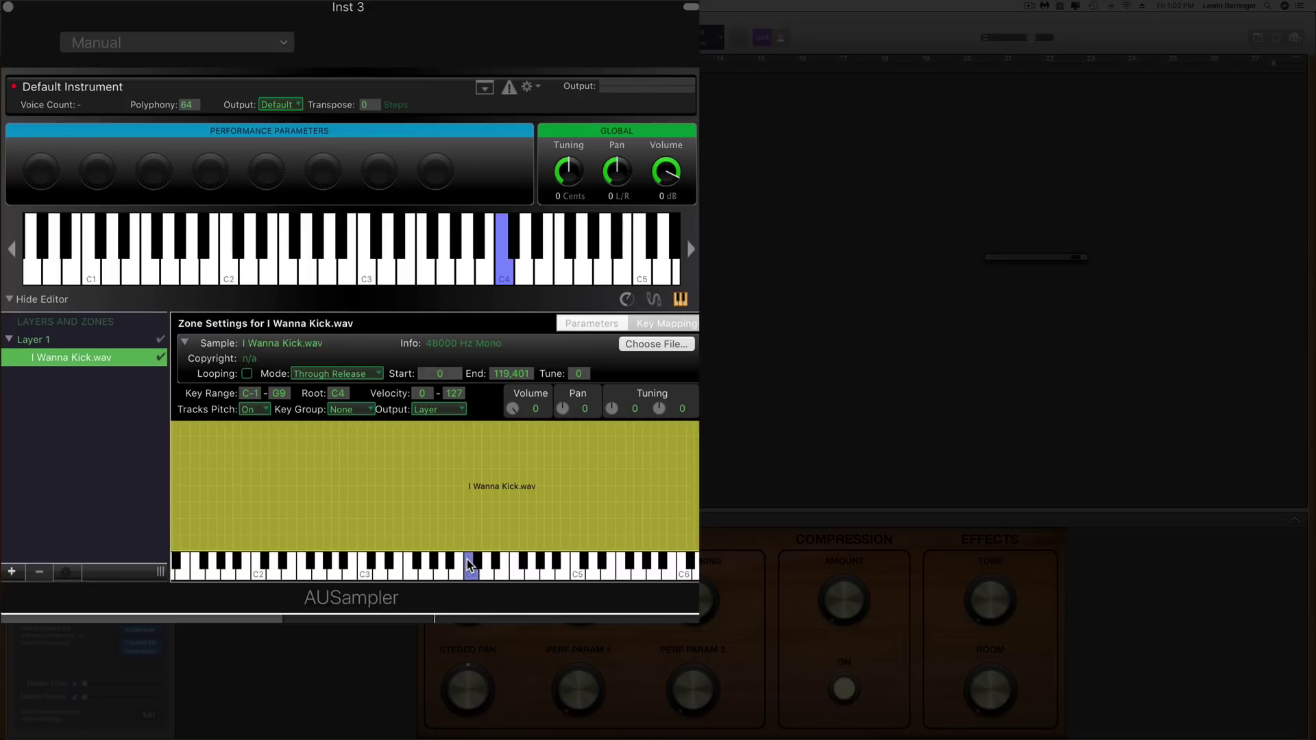
click(478, 572)
click(476, 578)
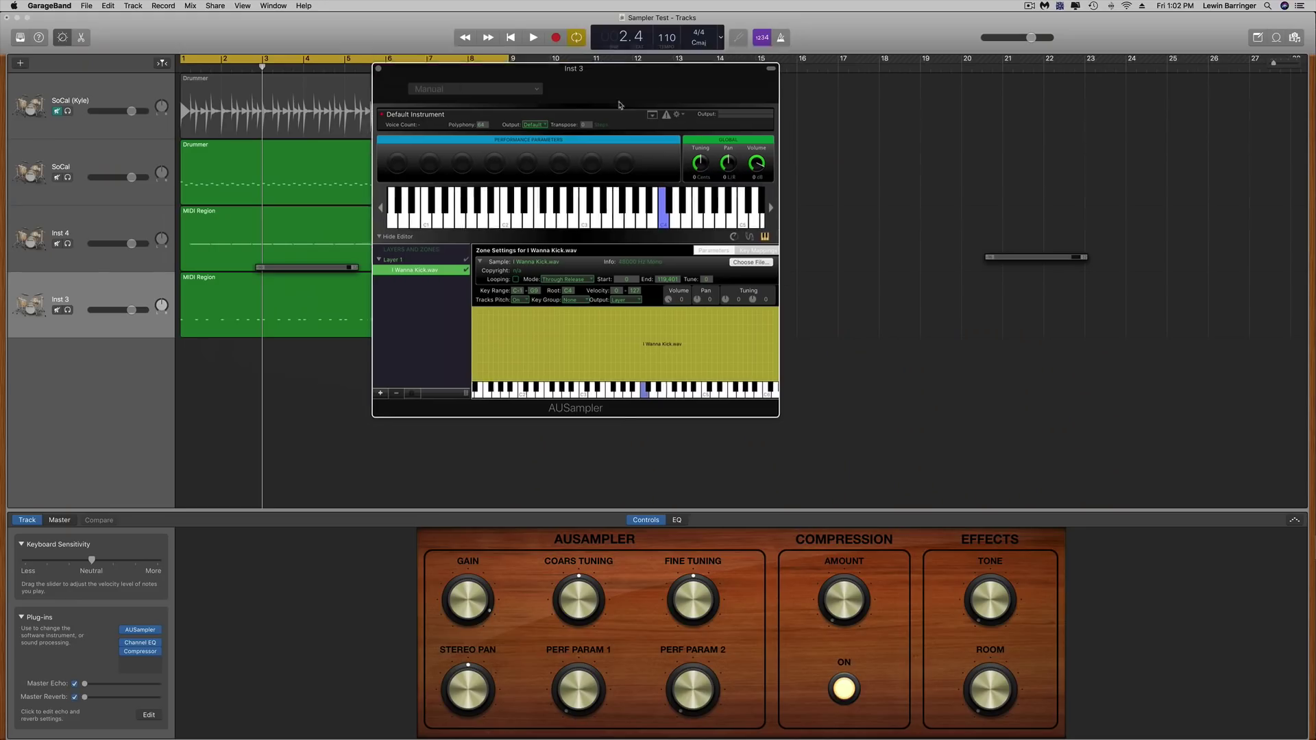
Step: Lengthen Inst 3's 27 kick notes in the Piano Roll, play back, and set a track volume to -1.1 dB
click(445, 475)
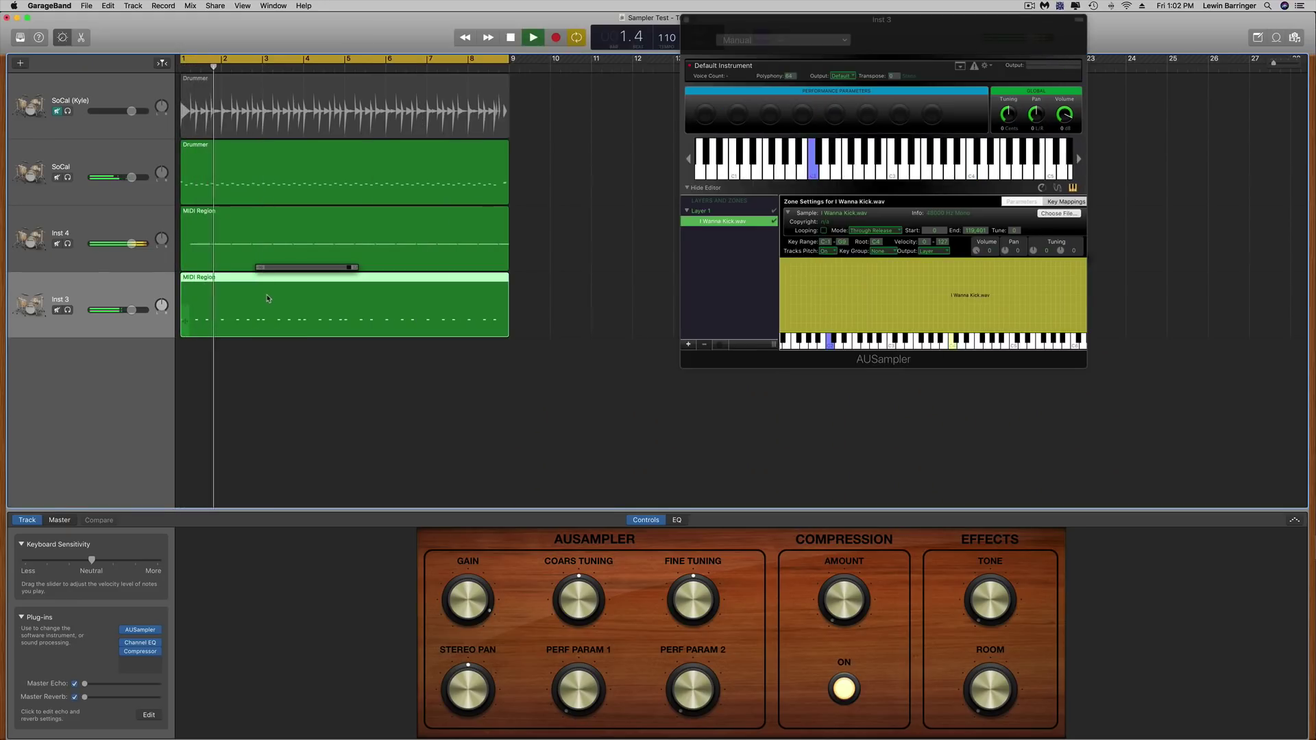
key(space)
key(e)
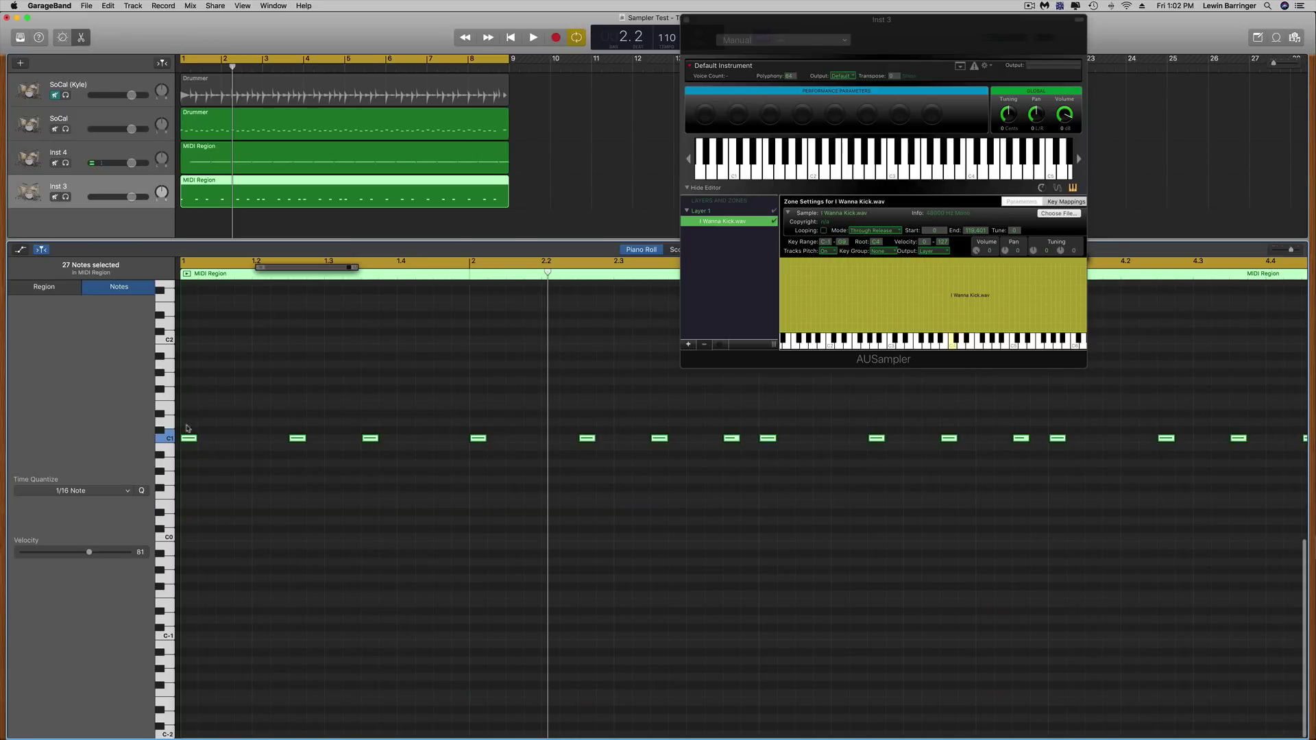
drag(189, 442, 248, 339)
key(space)
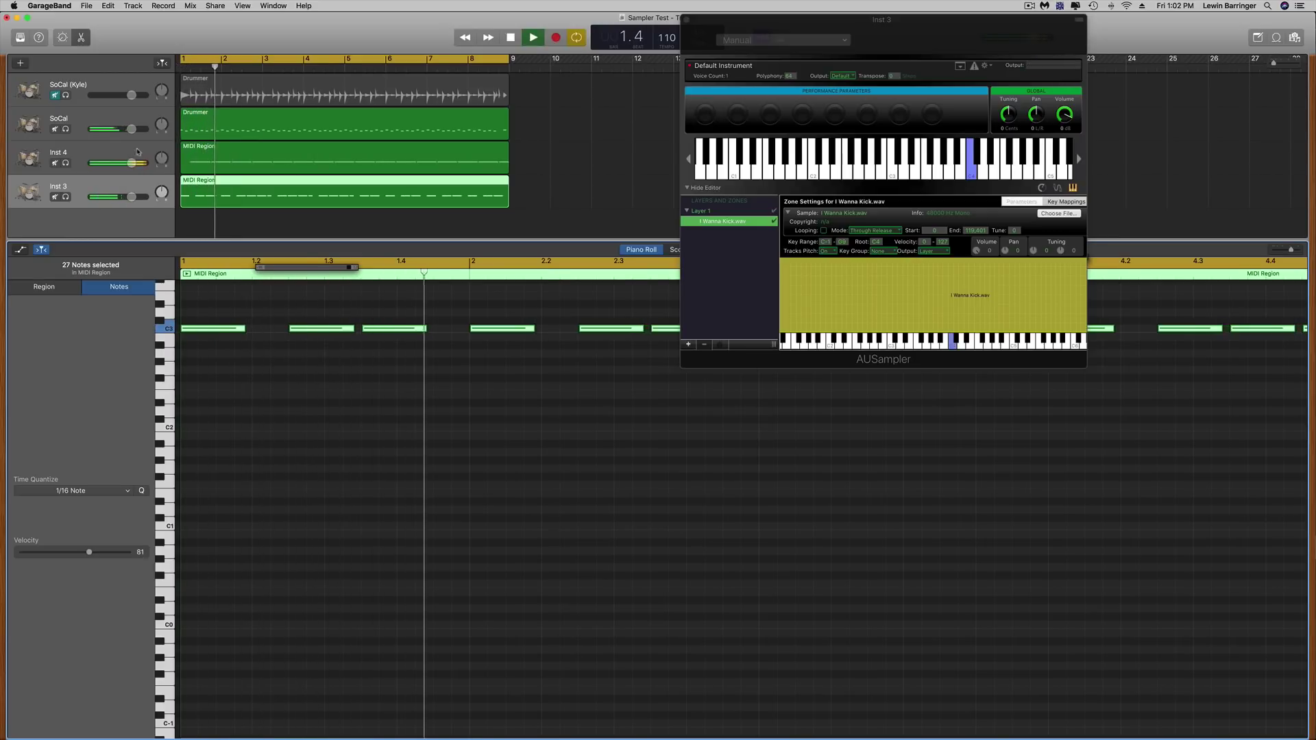
drag(131, 129, 91, 129)
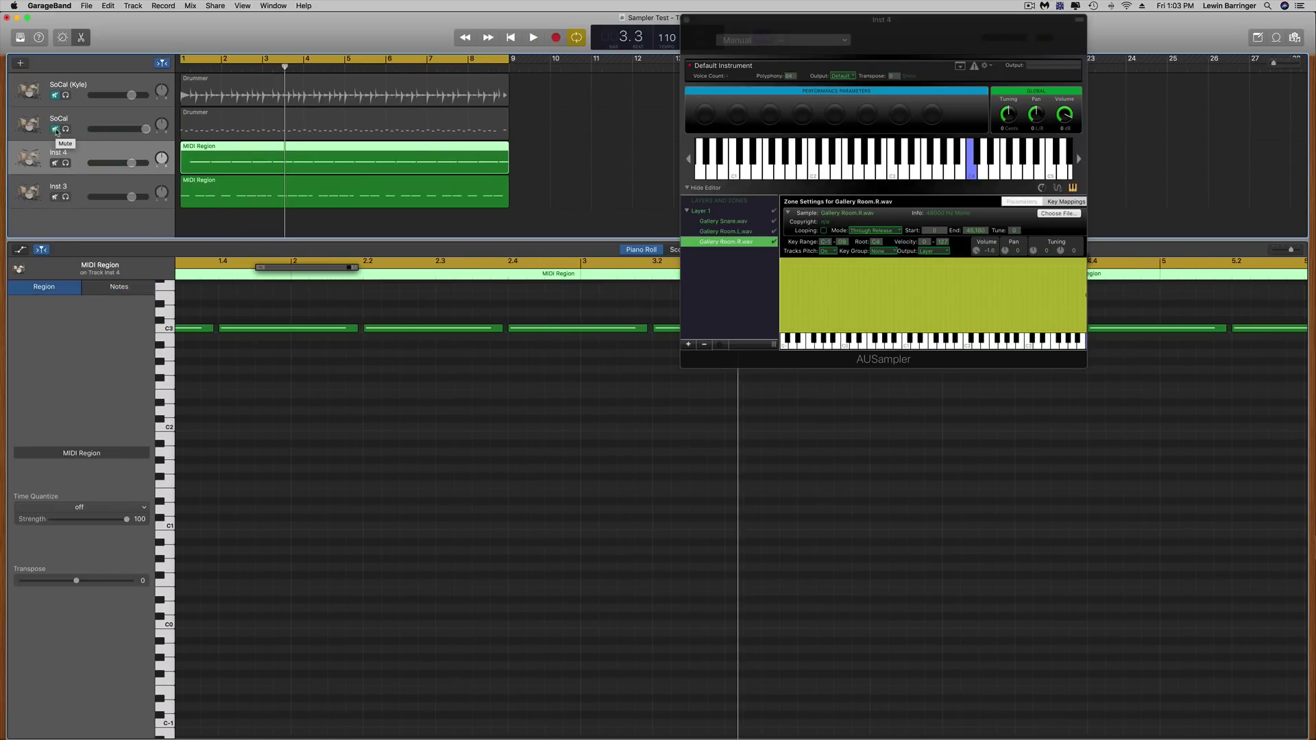
Step: Unmute the SoCal Drummer track and set its volume to +2.4 dB, playing from the start alongside the sampled kick and snare
click(55, 129)
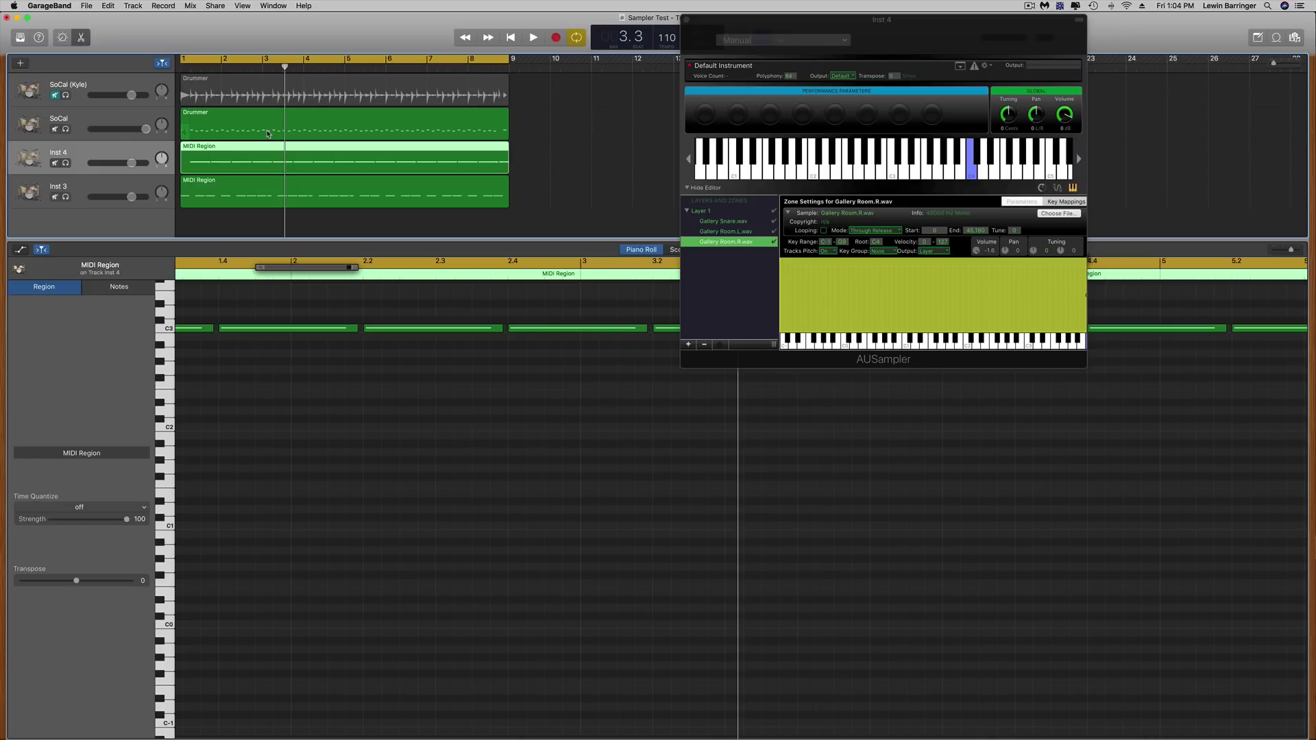
key(Return)
key(space)
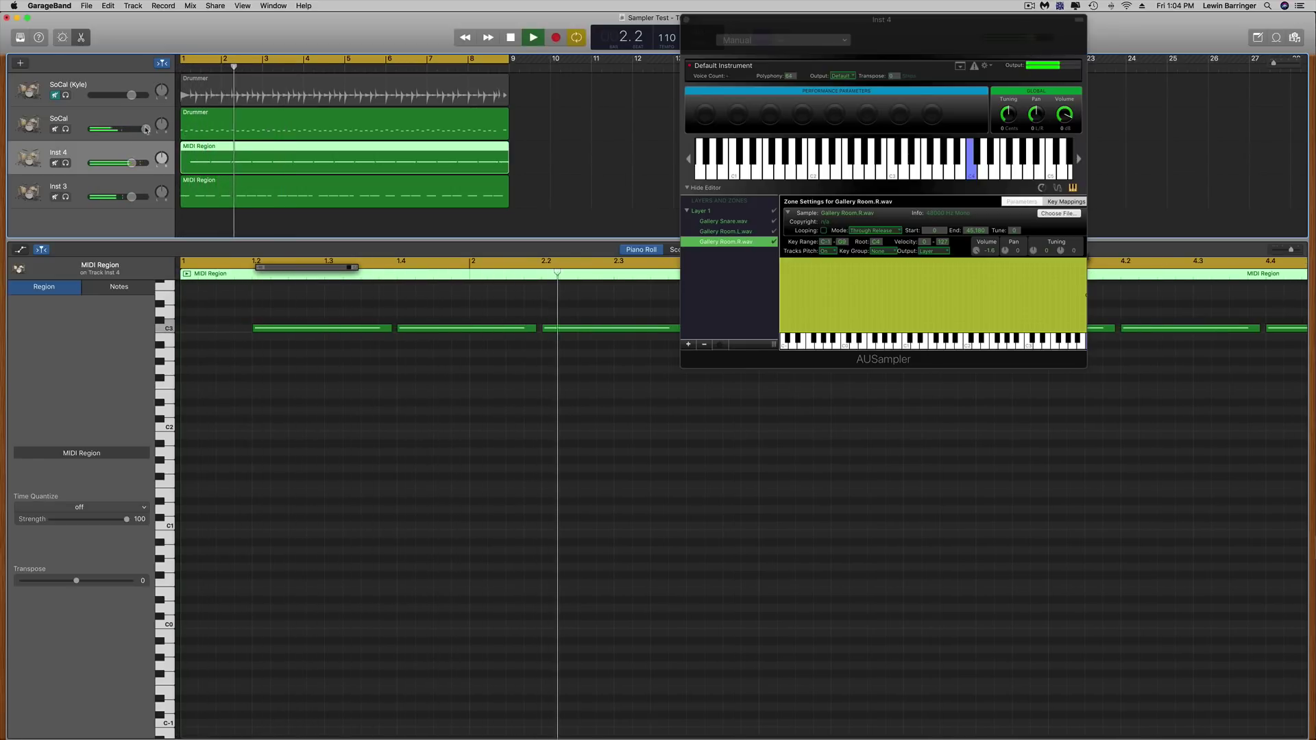
drag(145, 129, 137, 129)
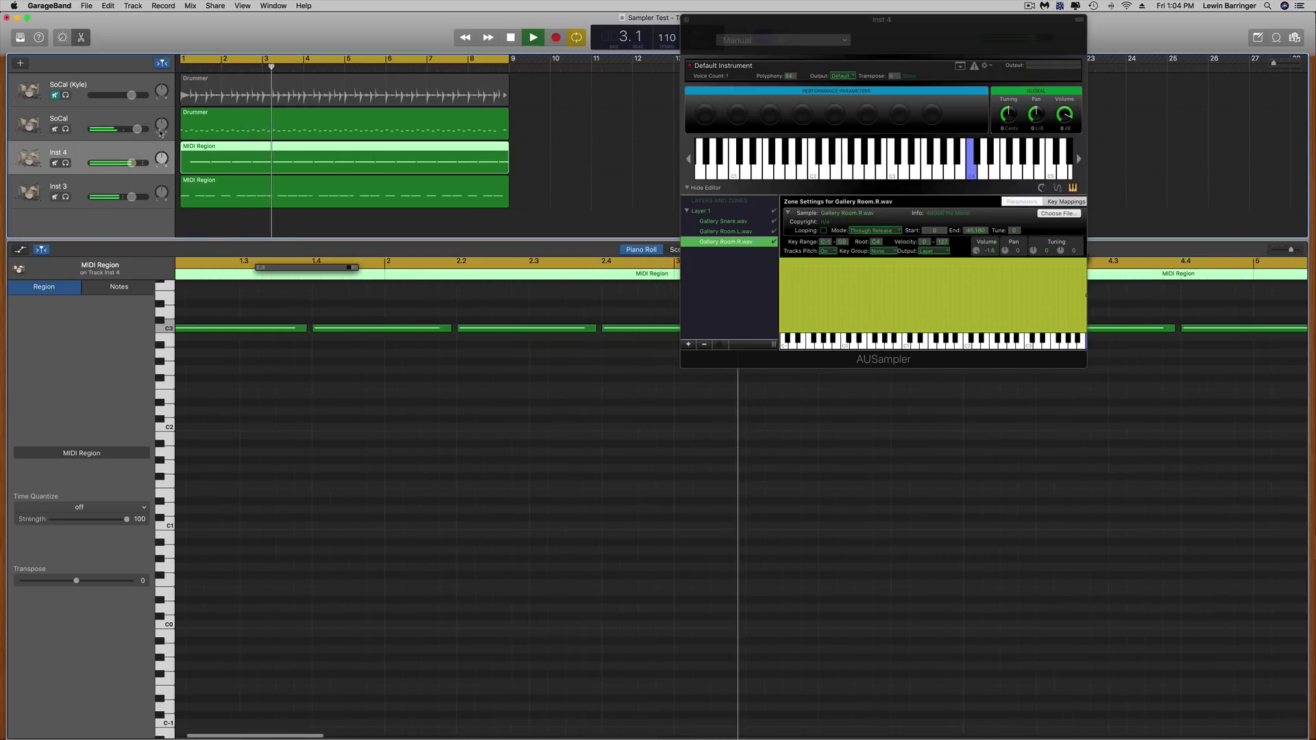
key(space)
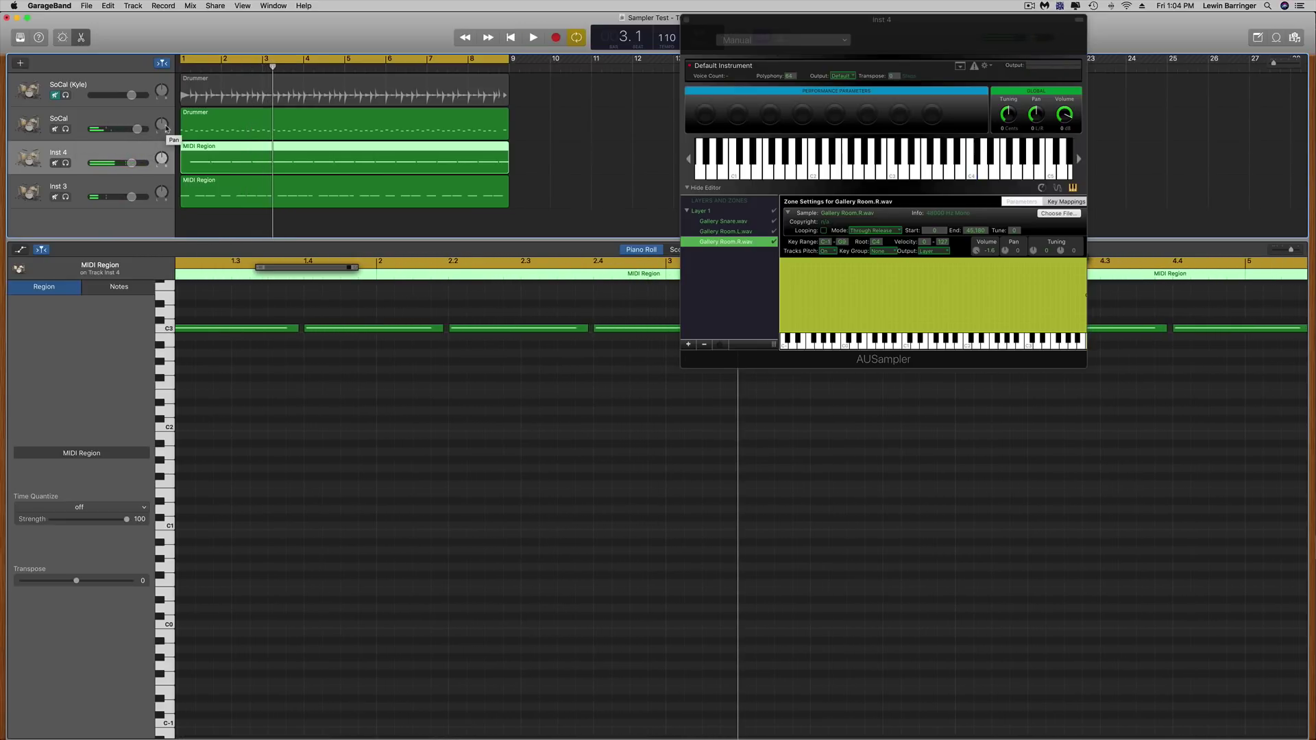